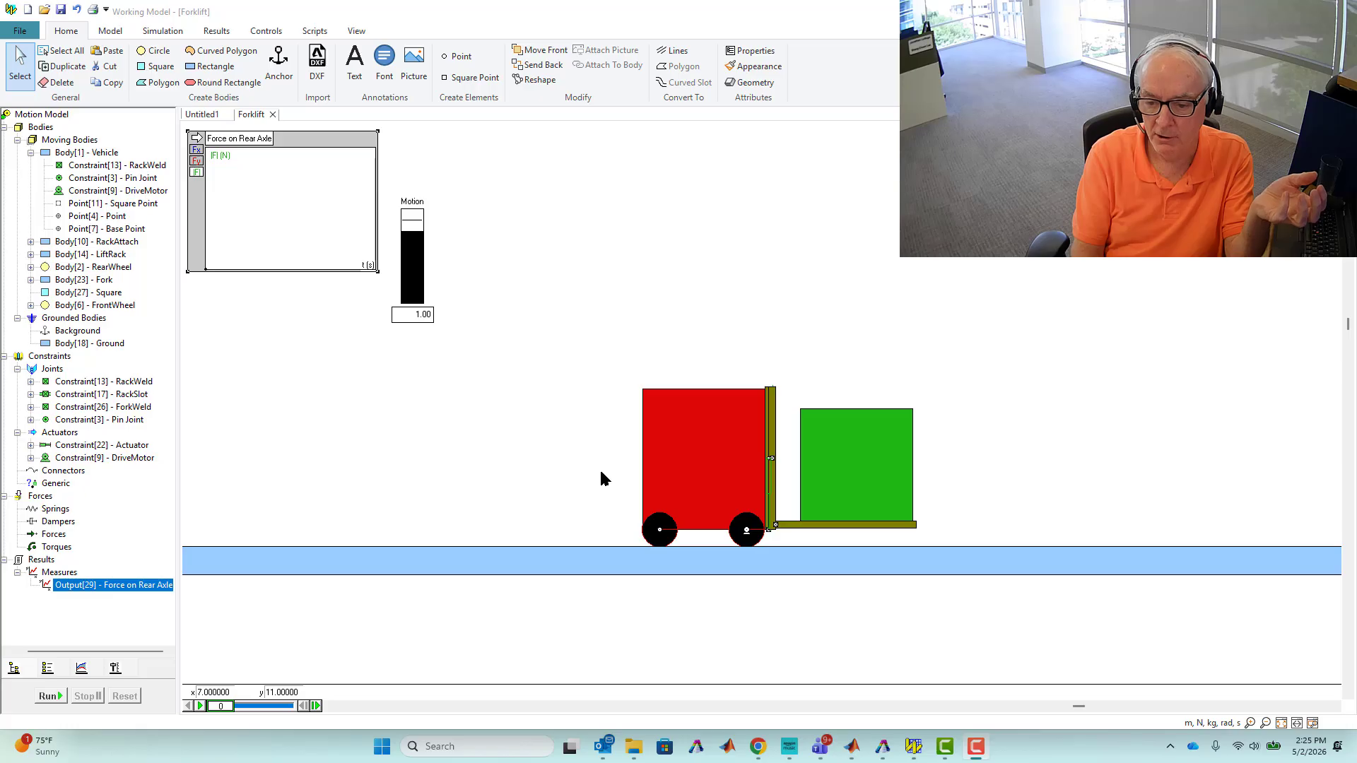
# Run the forklift simulation, stop and reset it, and scrub the playback to about frame 46.
pyautogui.click(602, 479)
pyautogui.moveTo(670, 536); pyautogui.dragTo(669, 535)
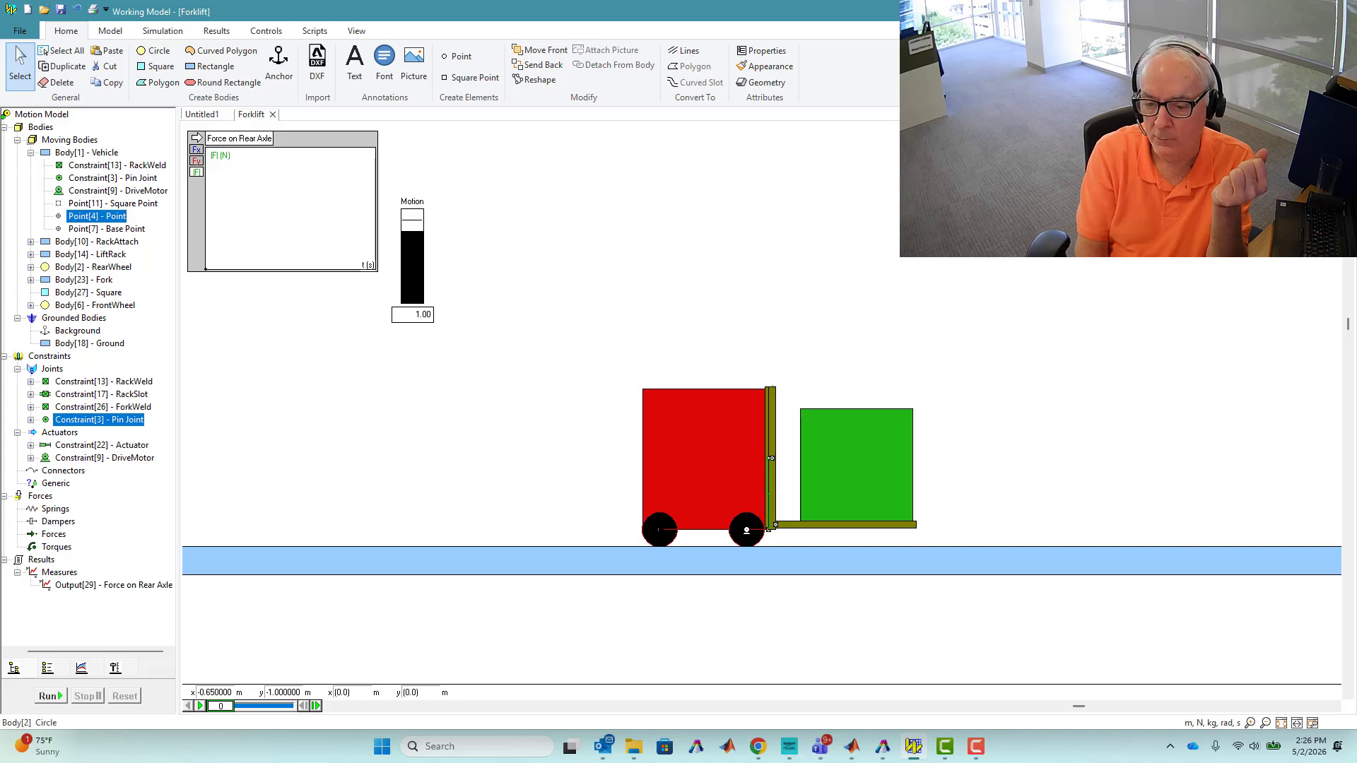
pyautogui.moveTo(611, 481); pyautogui.dragTo(672, 535)
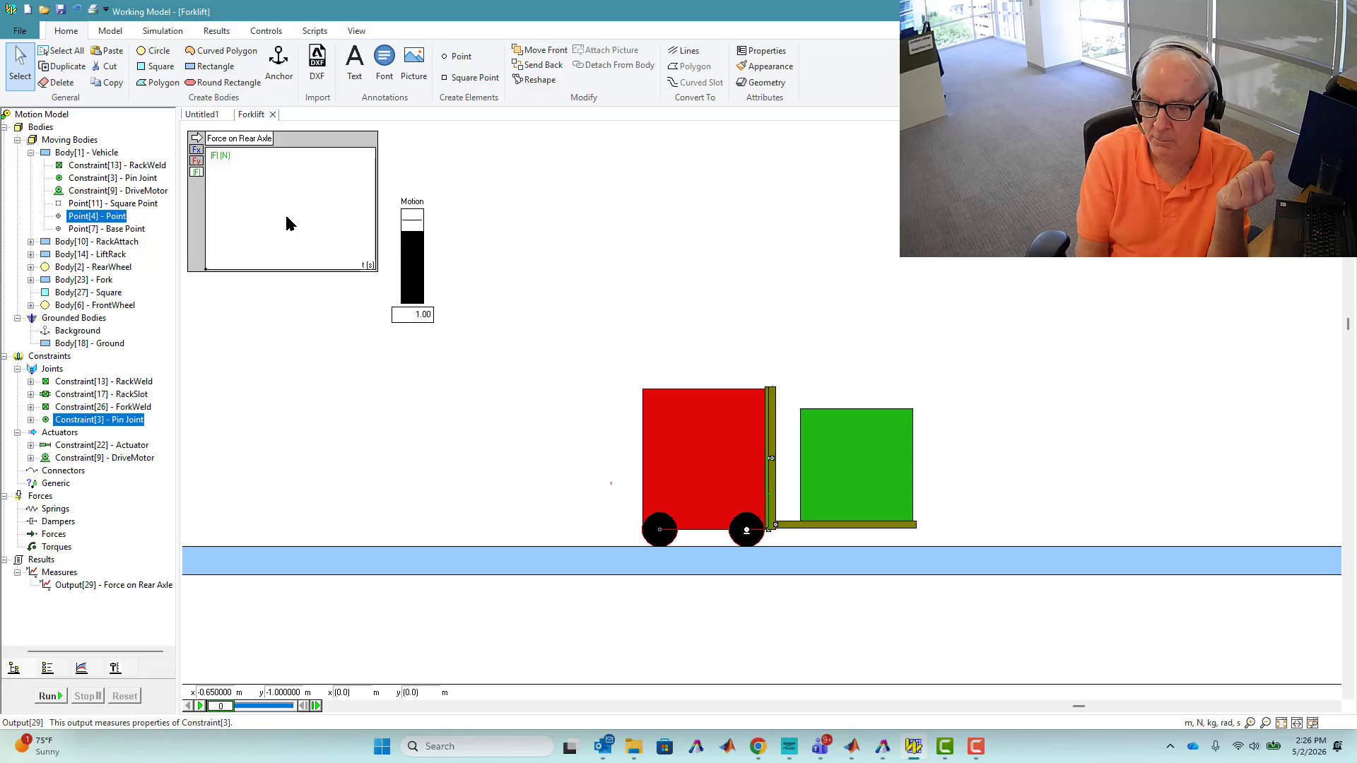
pyautogui.click(48, 697)
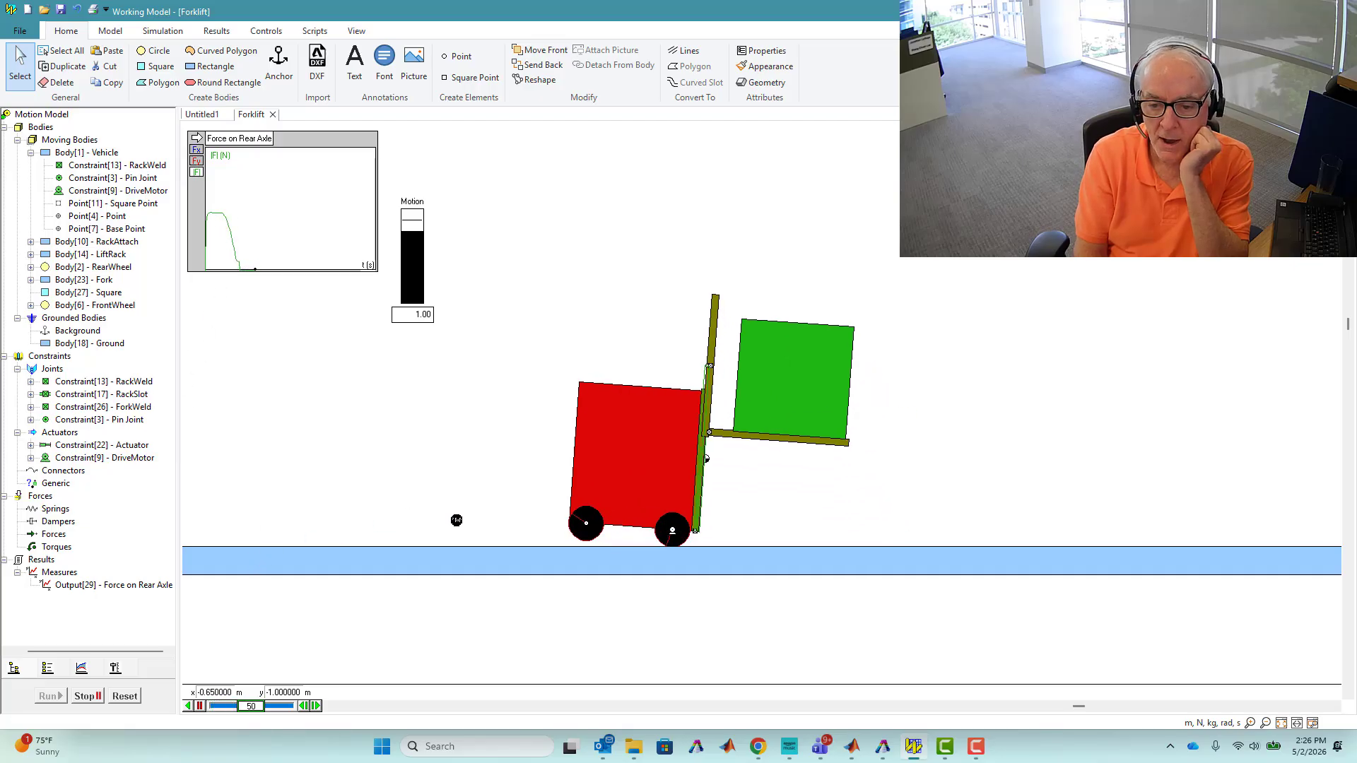
pyautogui.click(84, 697)
pyautogui.click(125, 696)
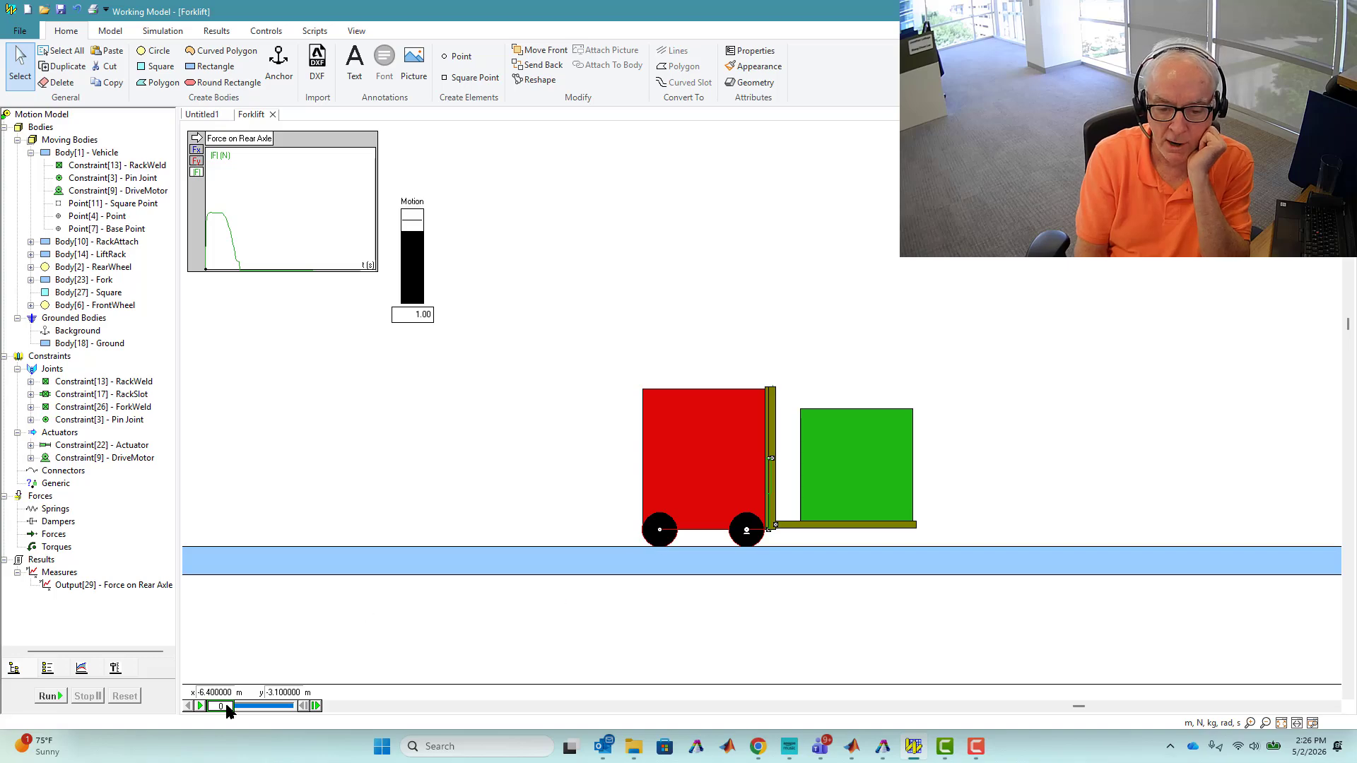
pyautogui.moveTo(225, 707); pyautogui.dragTo(248, 709)
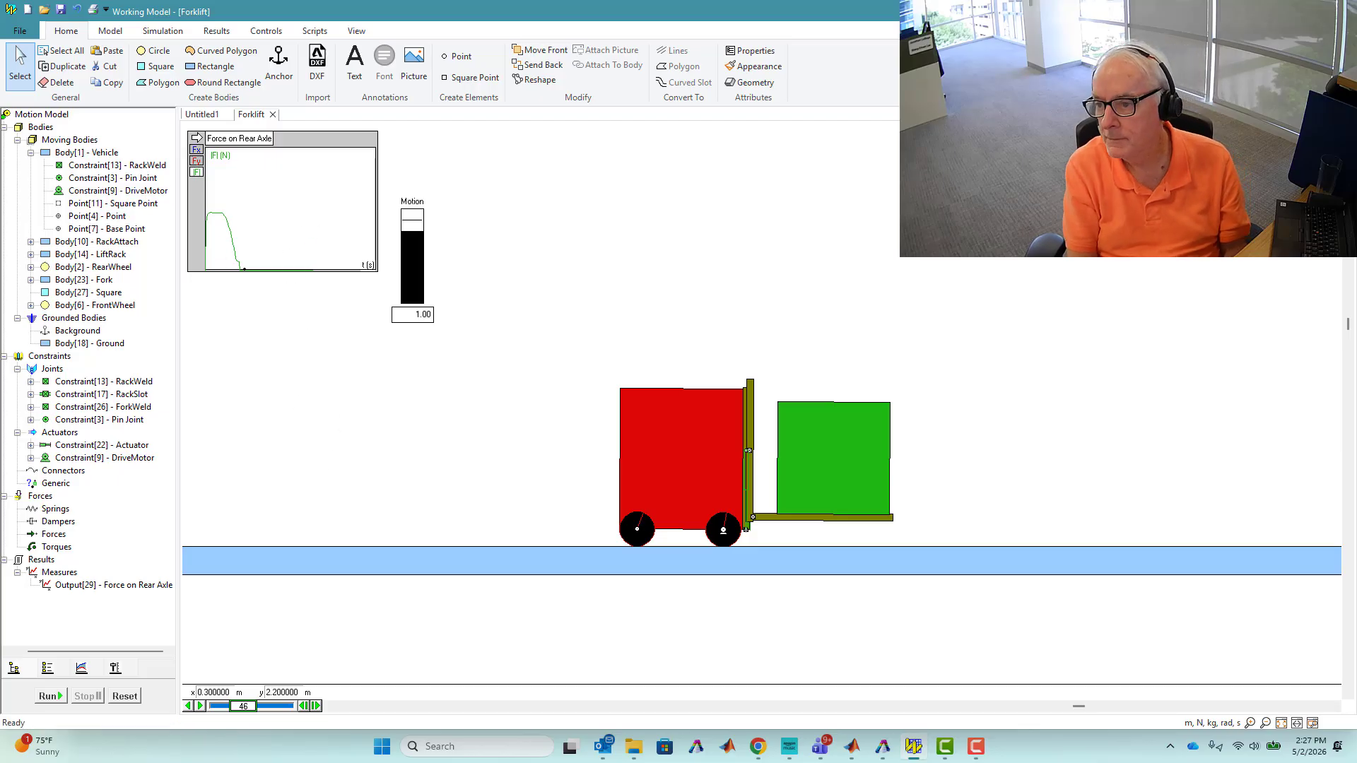
# Switch to the Simulink forklift model and inspect the two NewtonianCS transform blocks.
pyautogui.click(1276, 11)
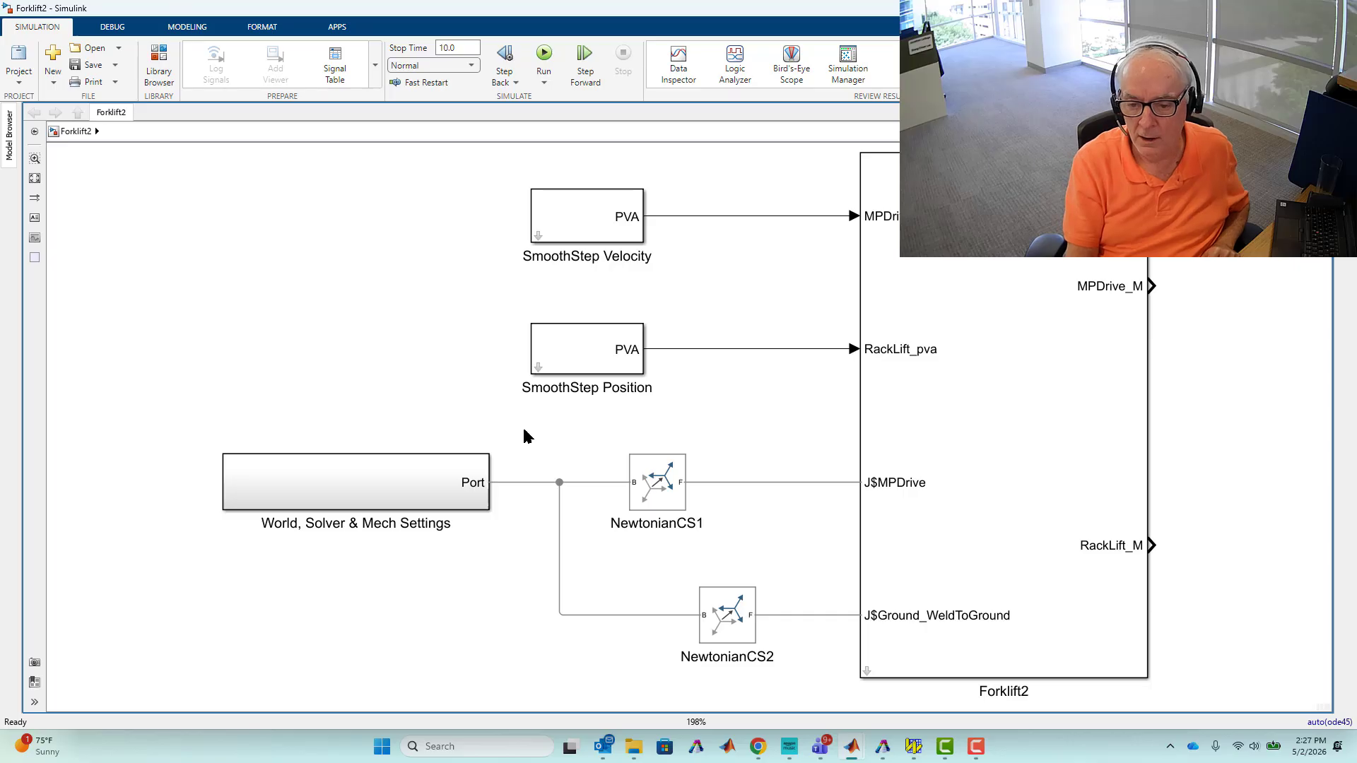
pyautogui.moveTo(523, 443); pyautogui.dragTo(794, 654)
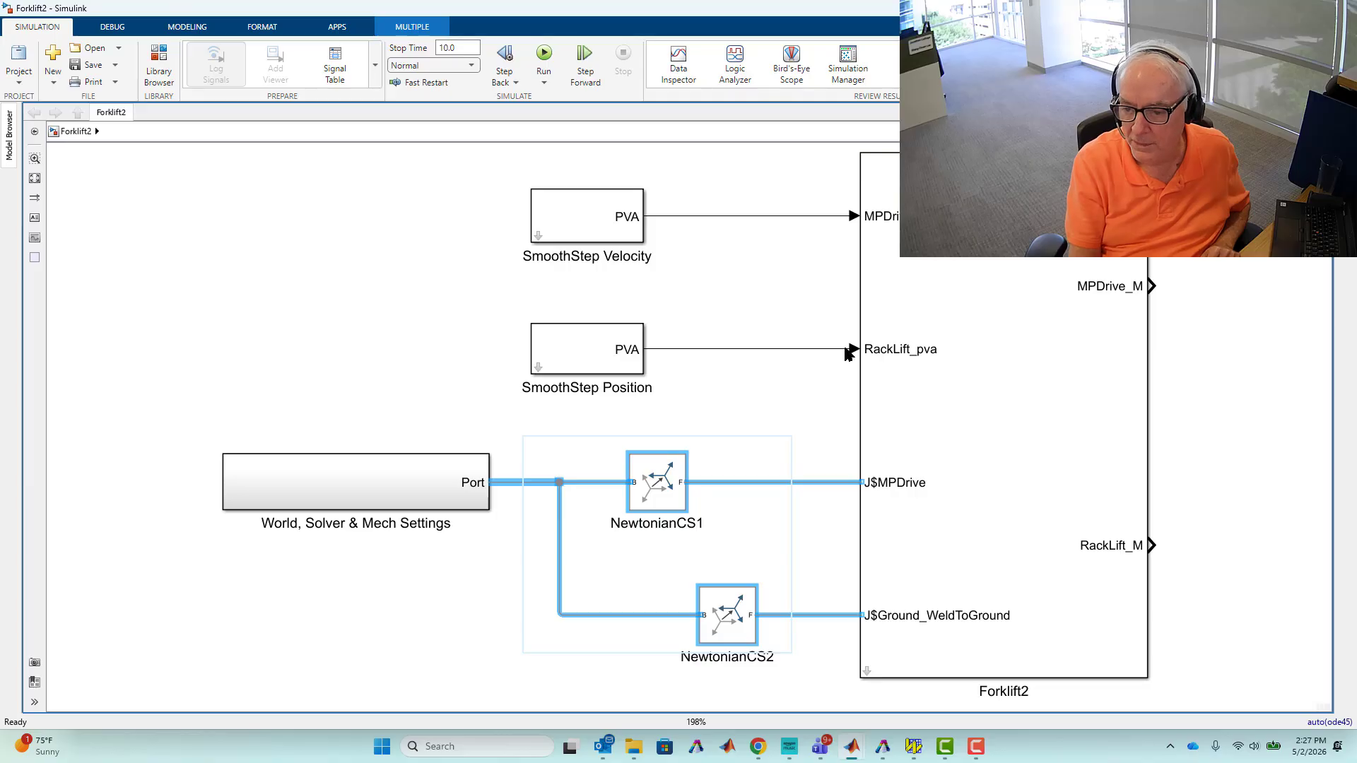
pyautogui.click(311, 360)
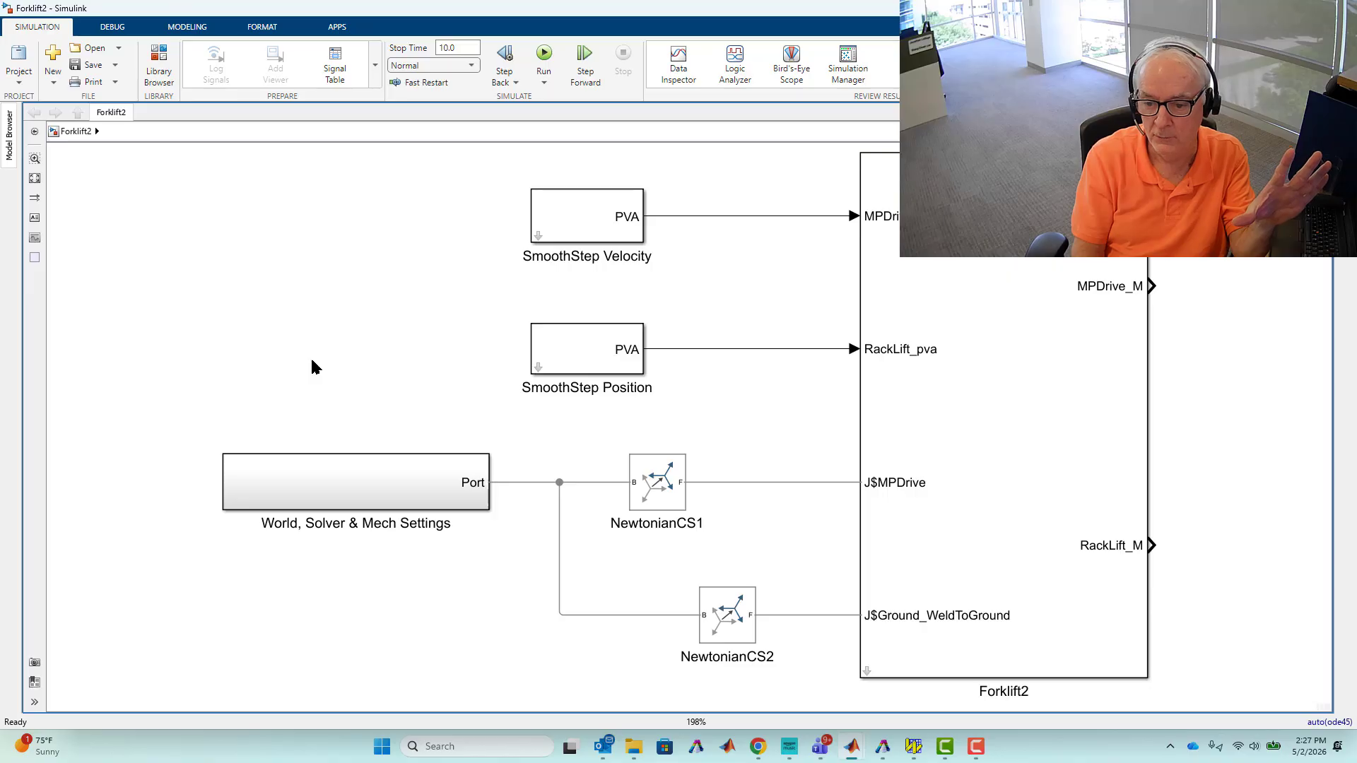
# Open the NewtonianCS1 block parameters to review its rotation and translation settings, then close them.
pyautogui.click(675, 501)
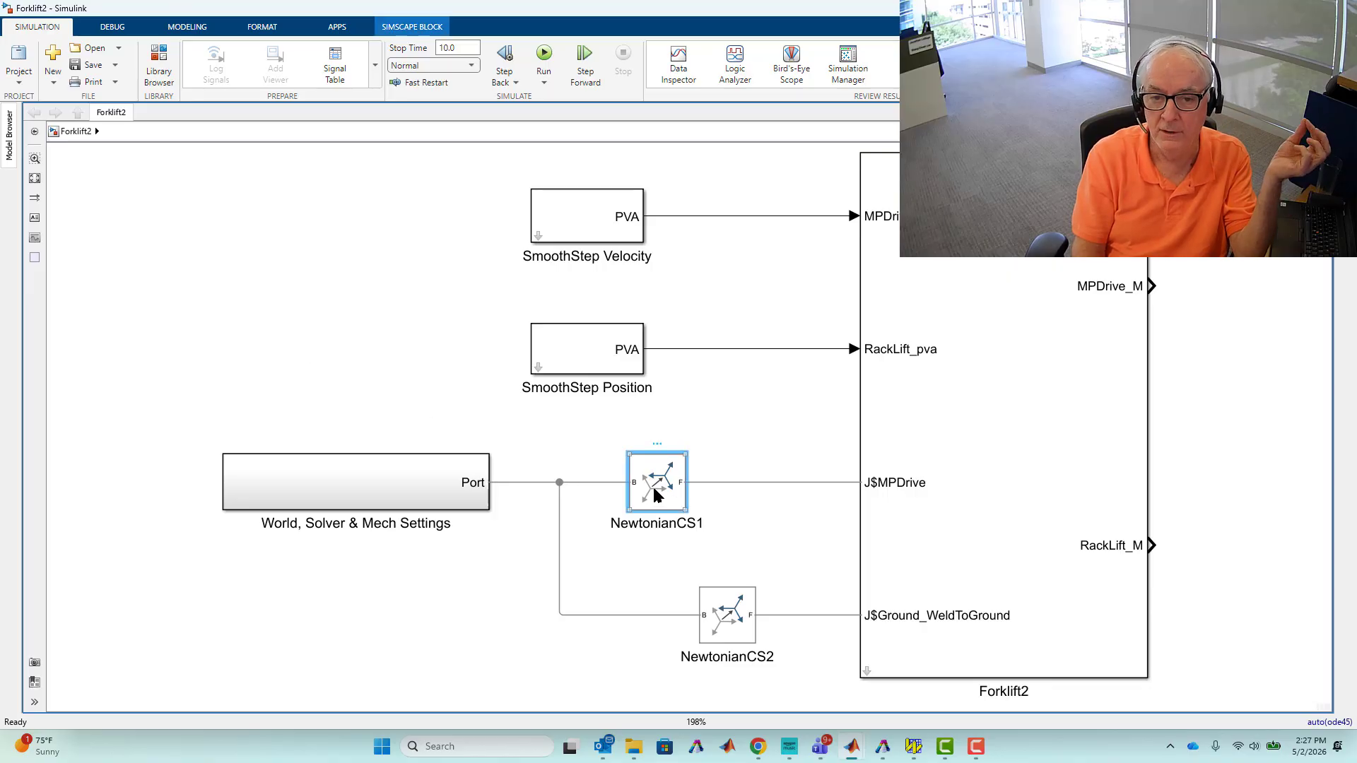
pyautogui.doubleClick(656, 495)
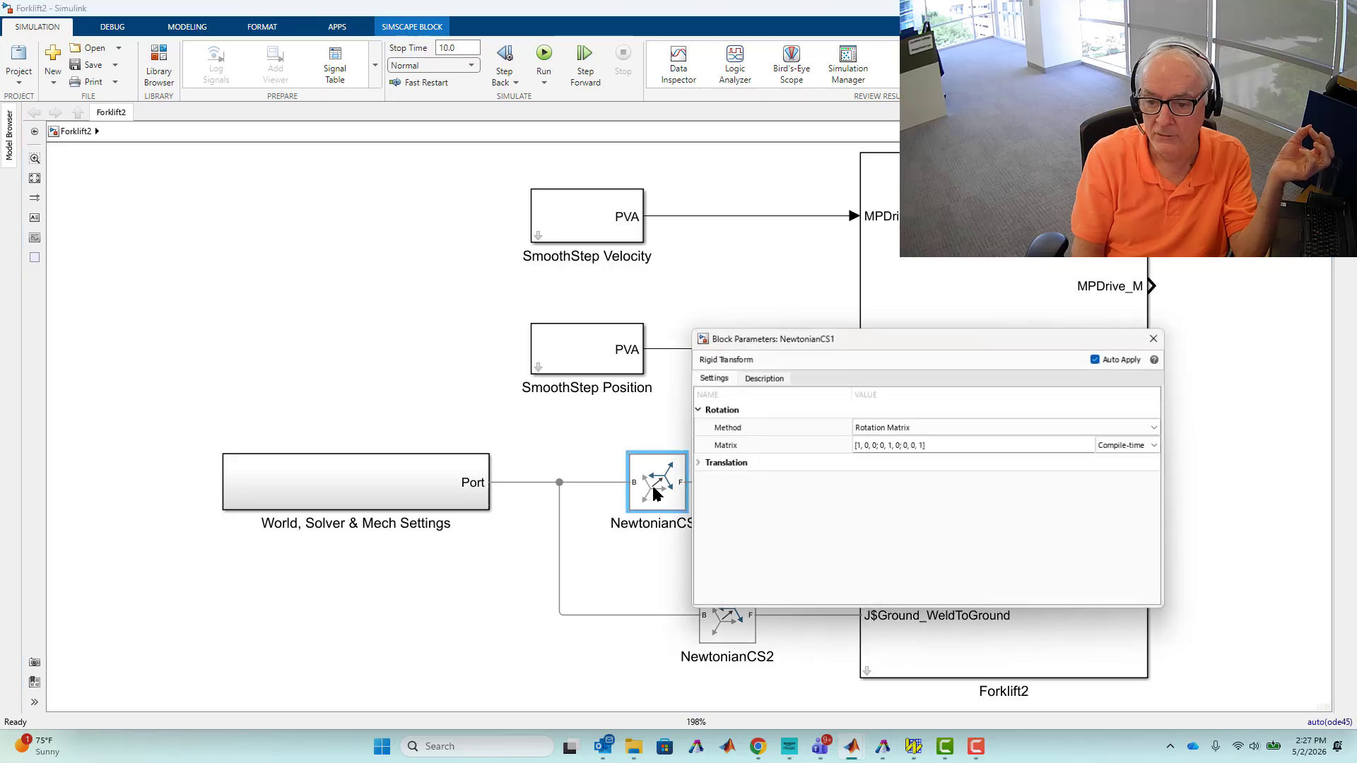
pyautogui.click(702, 466)
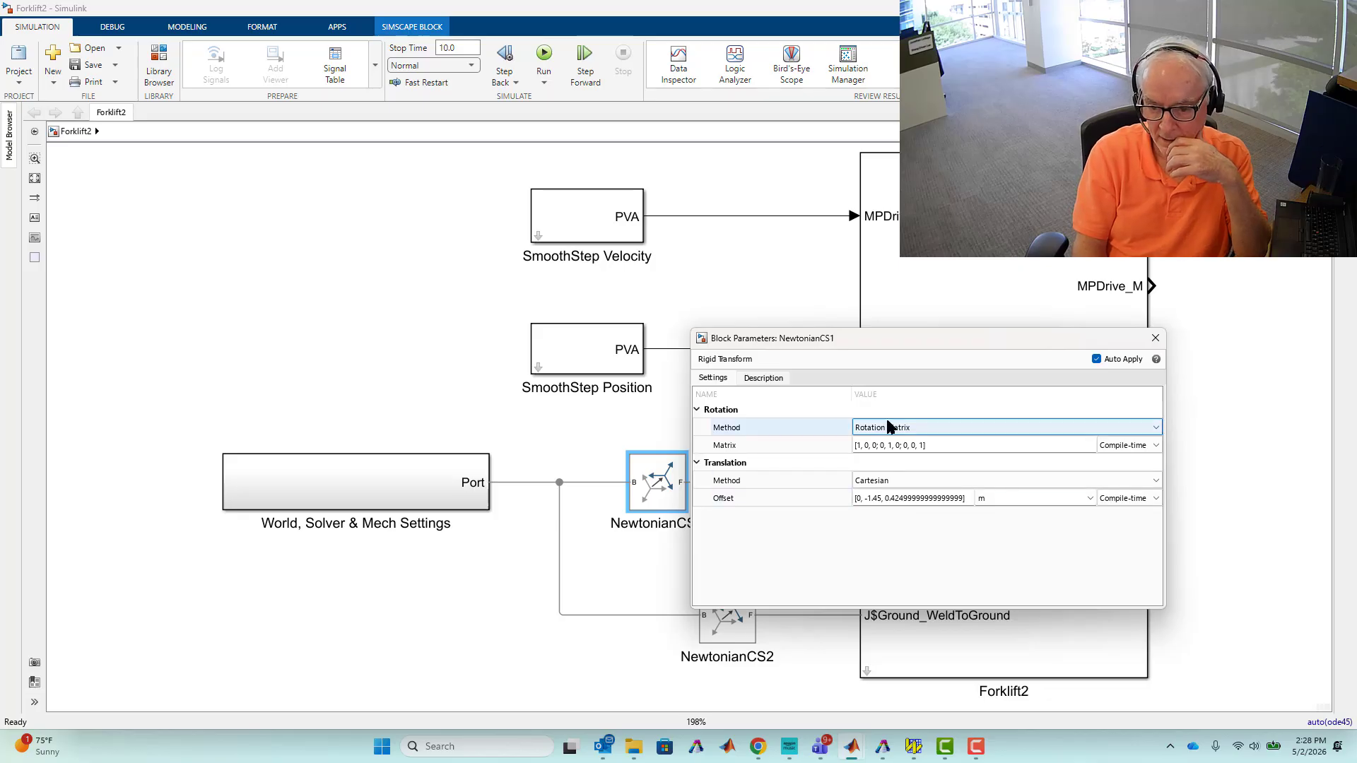
pyautogui.click(1155, 339)
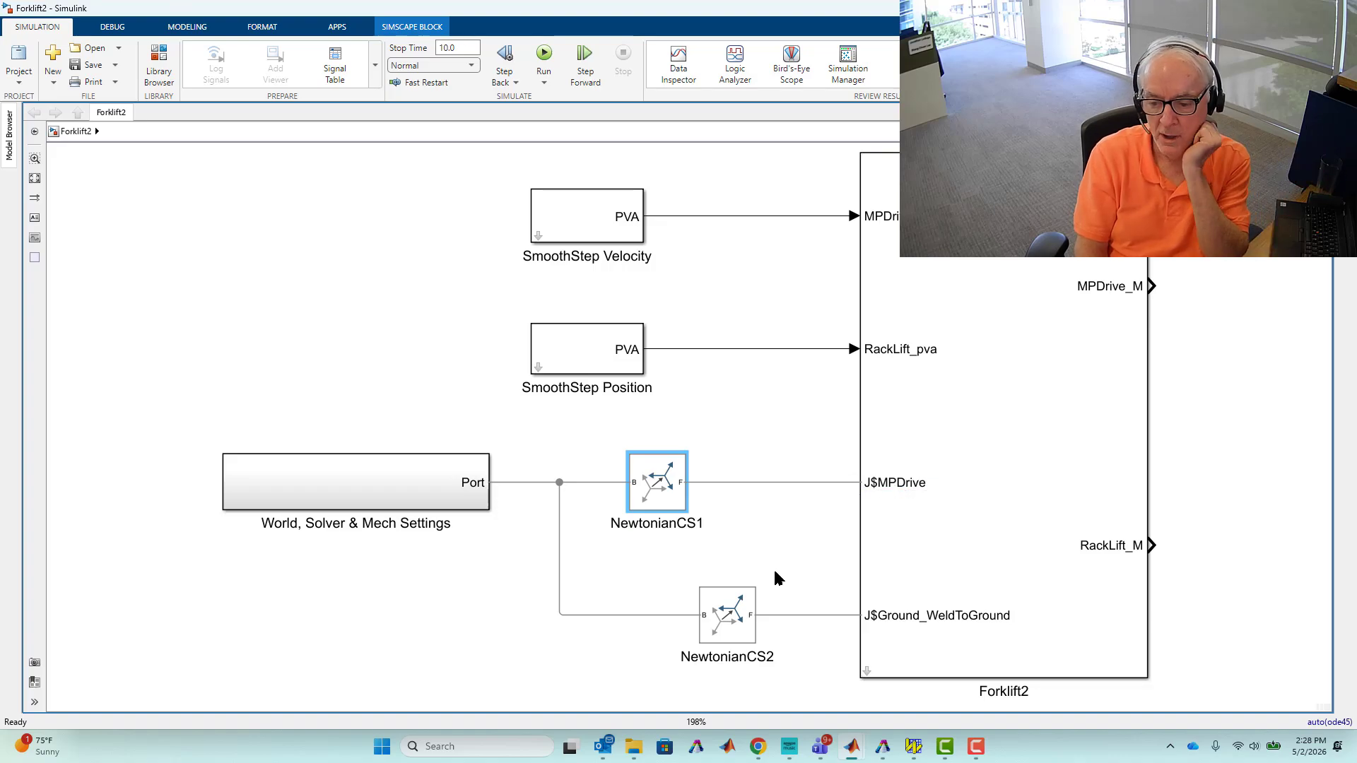
# Open the Forklift2 subsystem, fit the diagram to the window, and inspect the vehicle and wheel blocks.
pyautogui.doubleClick(871, 669)
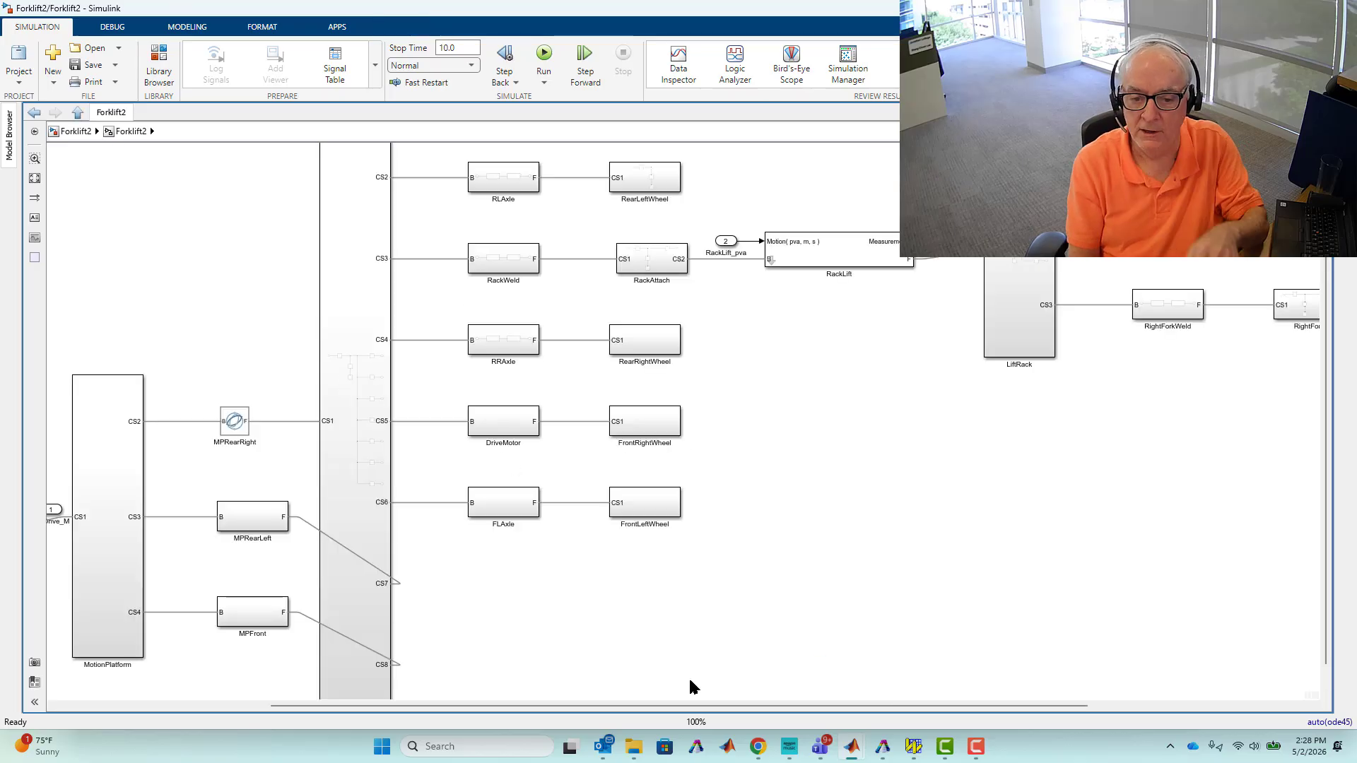
pyautogui.press('space')
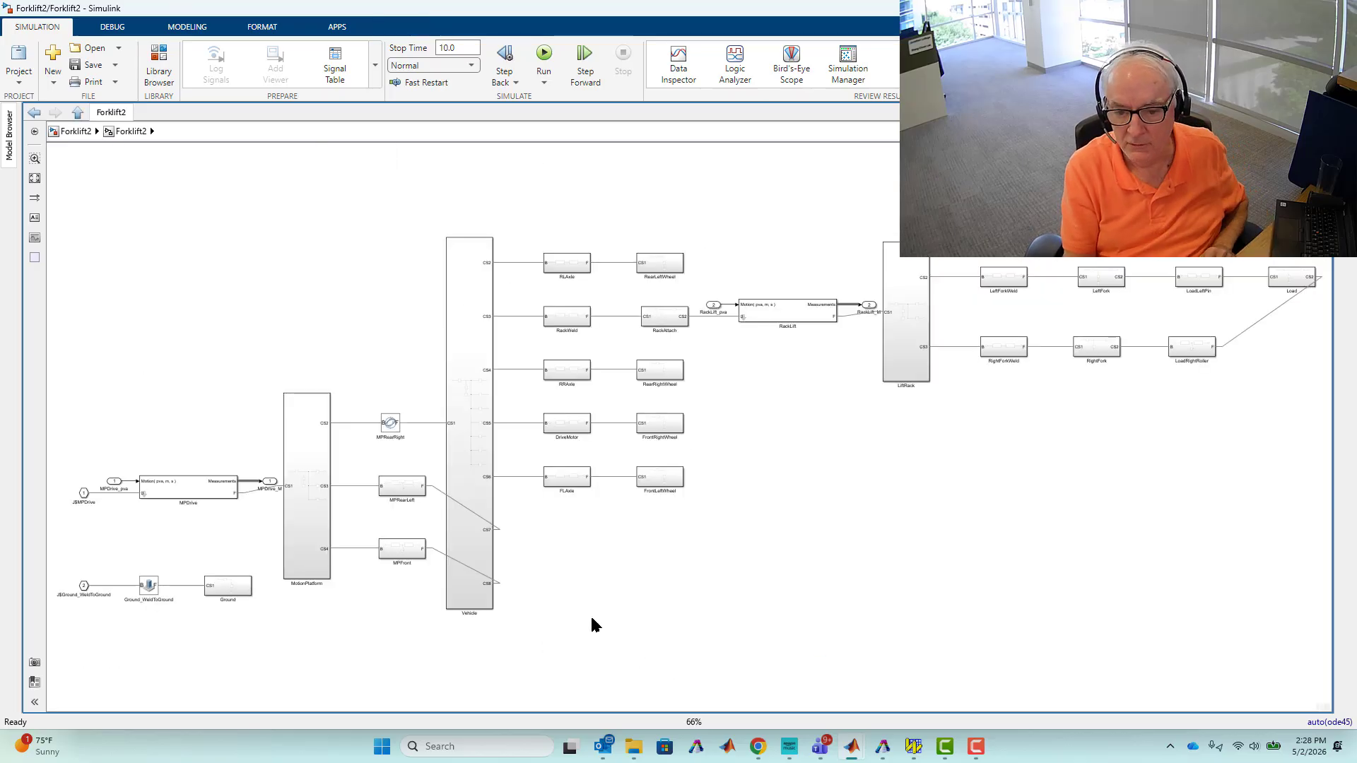
pyautogui.click(472, 320)
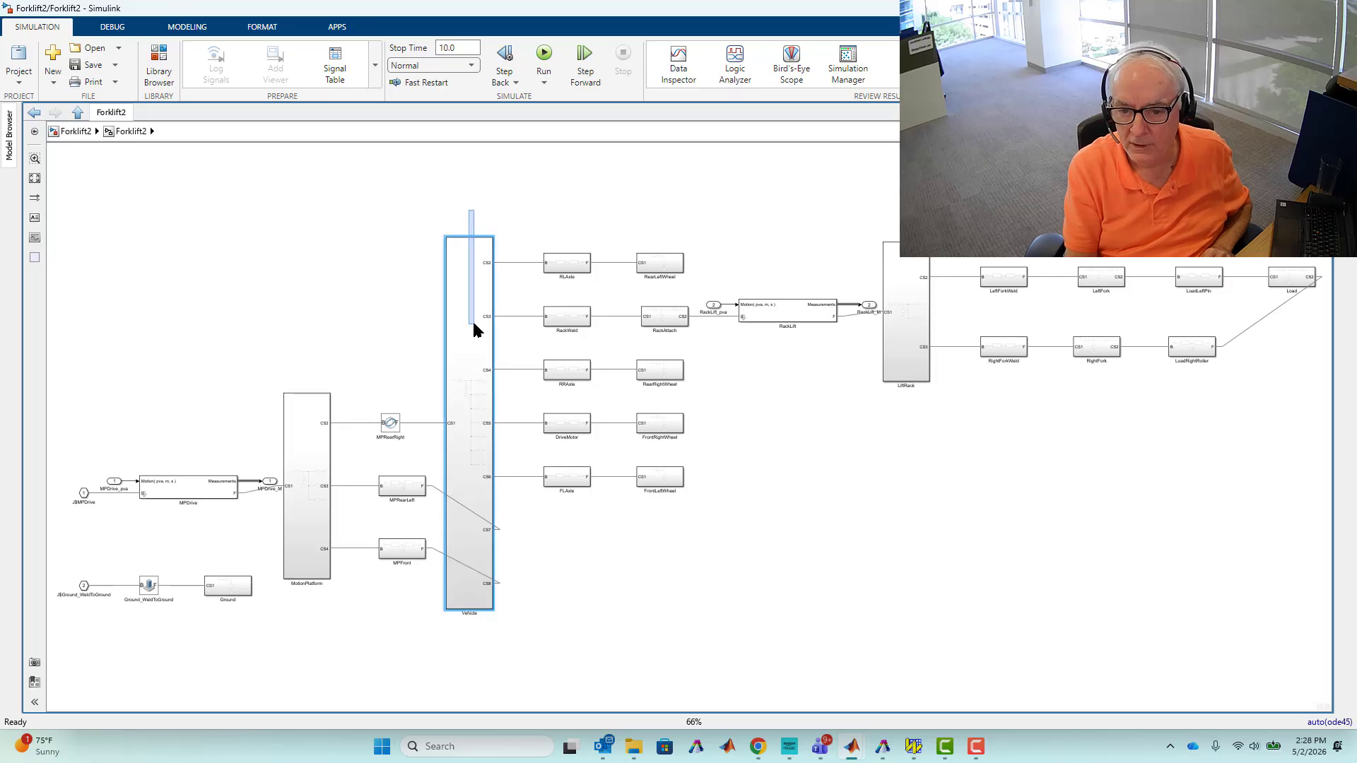
pyautogui.click(664, 265)
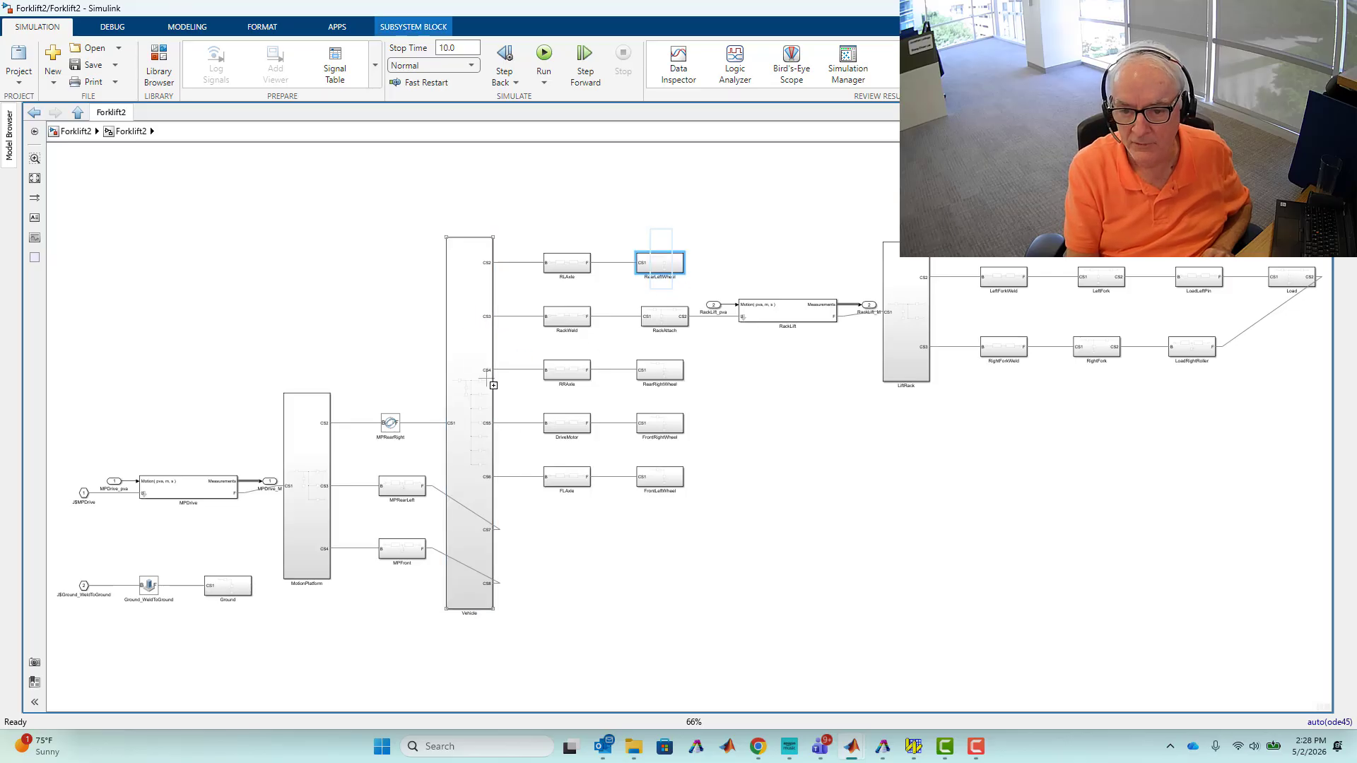
# Move the MPFront joint block lower in the diagram to untangle its connections.
pyautogui.moveTo(402, 549); pyautogui.dragTo(398, 686)
pyautogui.moveTo(393, 490)
pyautogui.mouseDown()
pyautogui.moveTo(401, 569)
pyautogui.moveTo(409, 521)
pyautogui.moveTo(393, 492)
pyautogui.mouseUp()
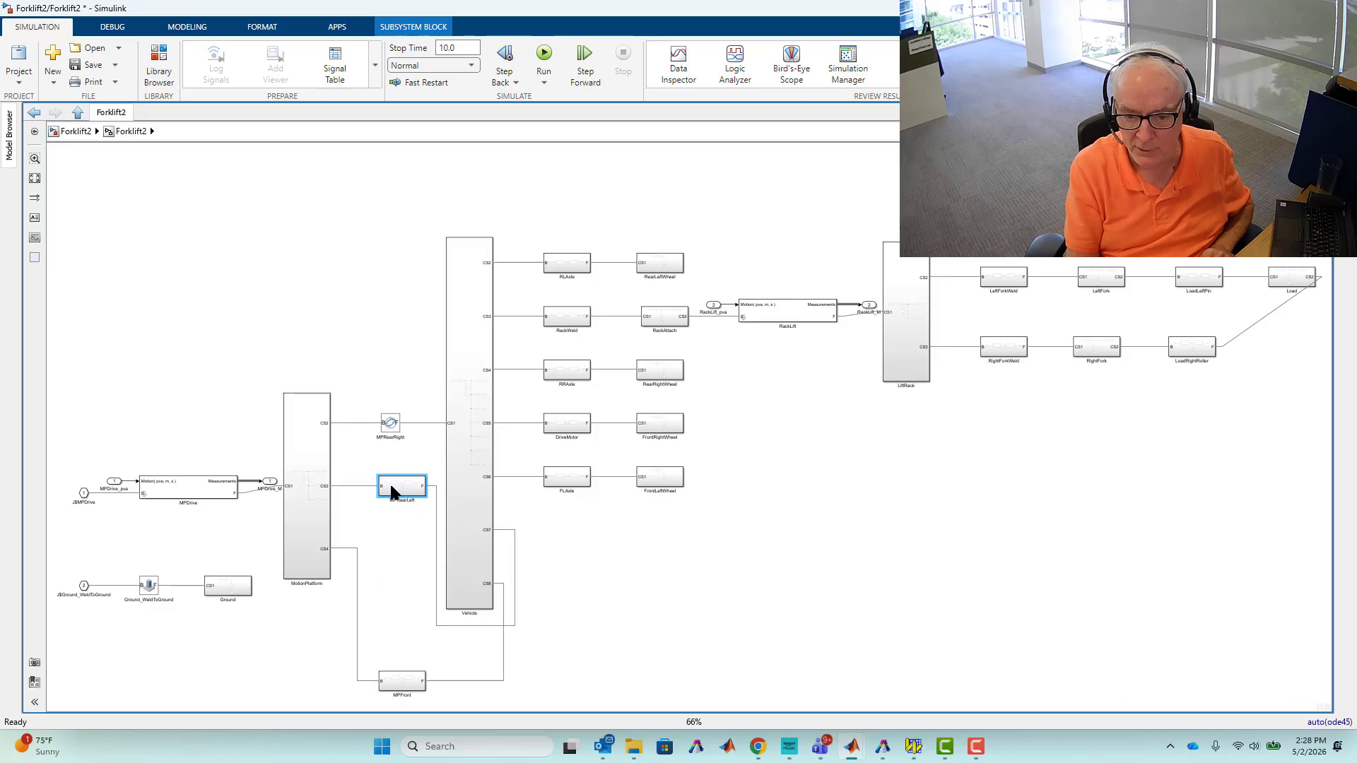
pyautogui.click(356, 587)
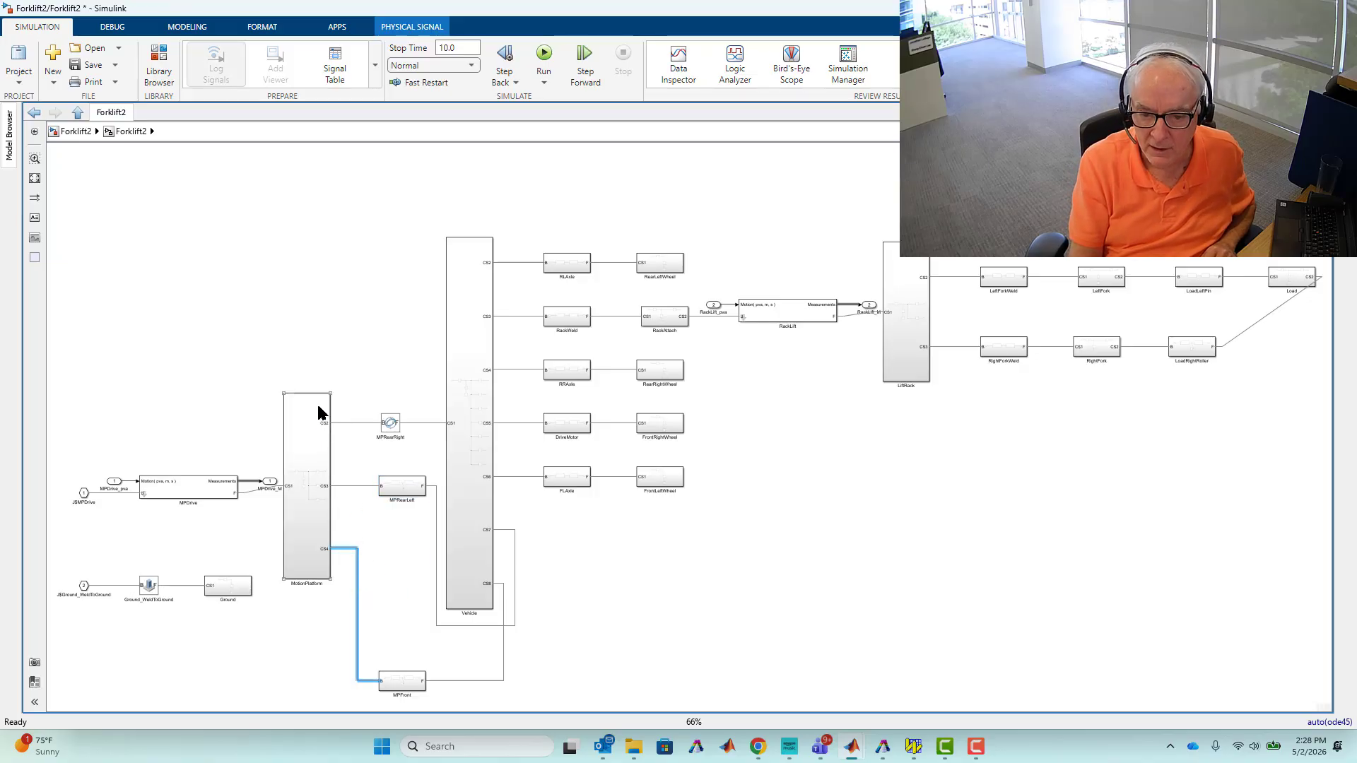
# Zoom in on the MPRearRight joint block between the MotionPlatform and Vehicle.
pyautogui.scroll(5, 298, 448)
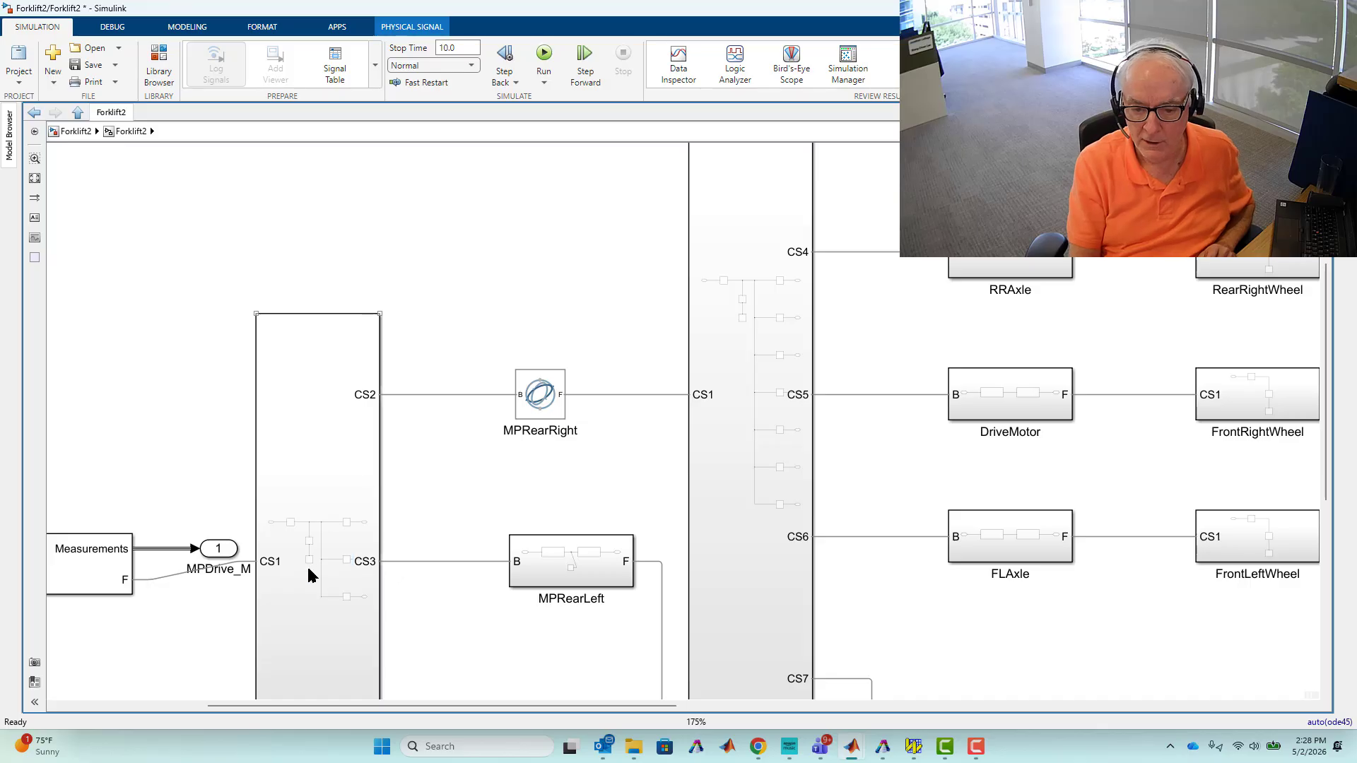
pyautogui.click(502, 276)
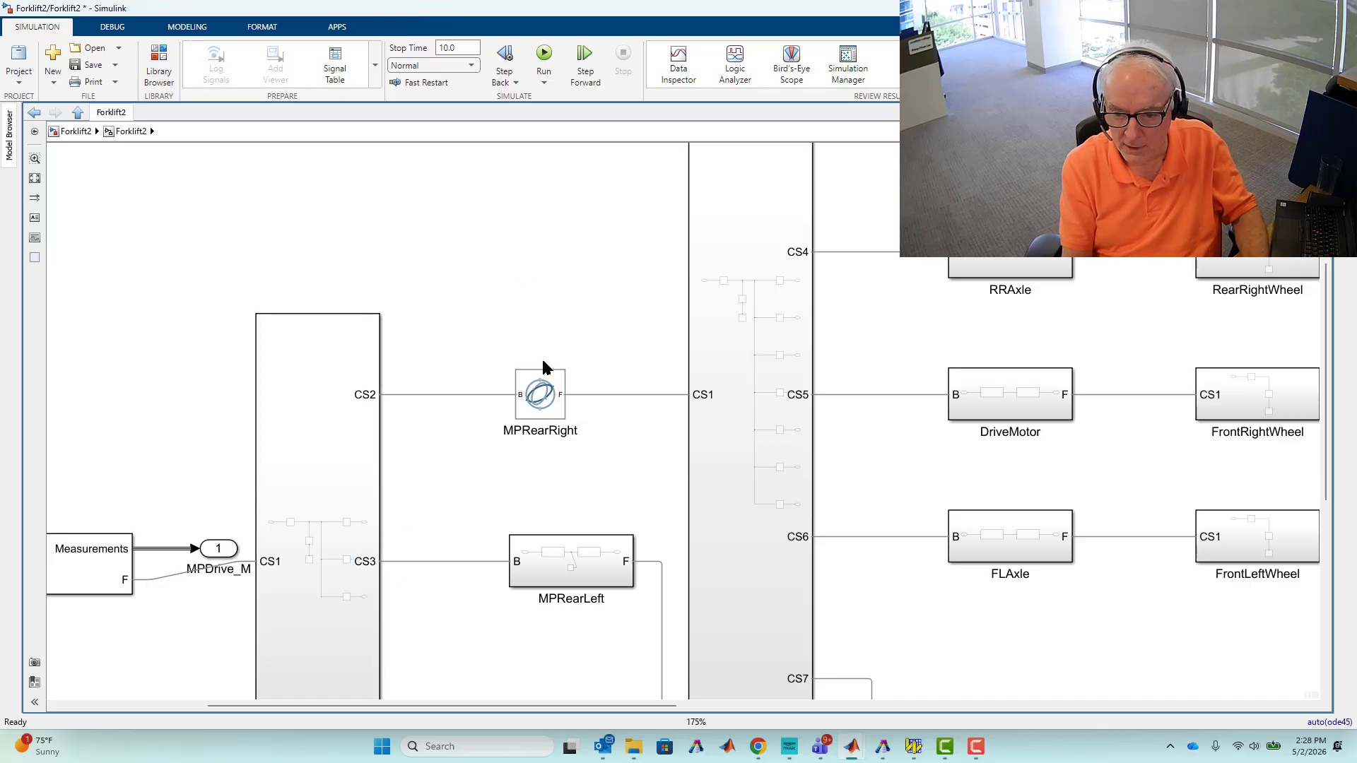
pyautogui.click(539, 395)
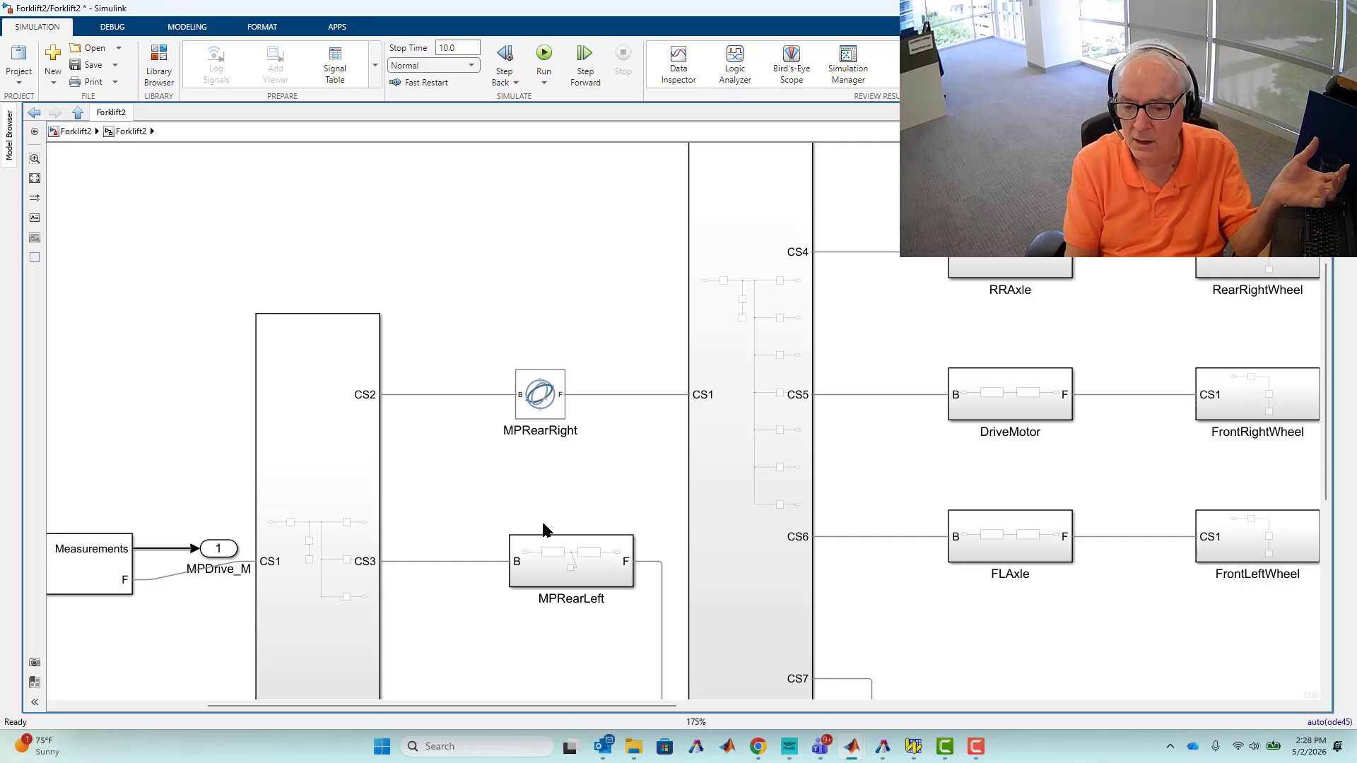
pyautogui.click(540, 327)
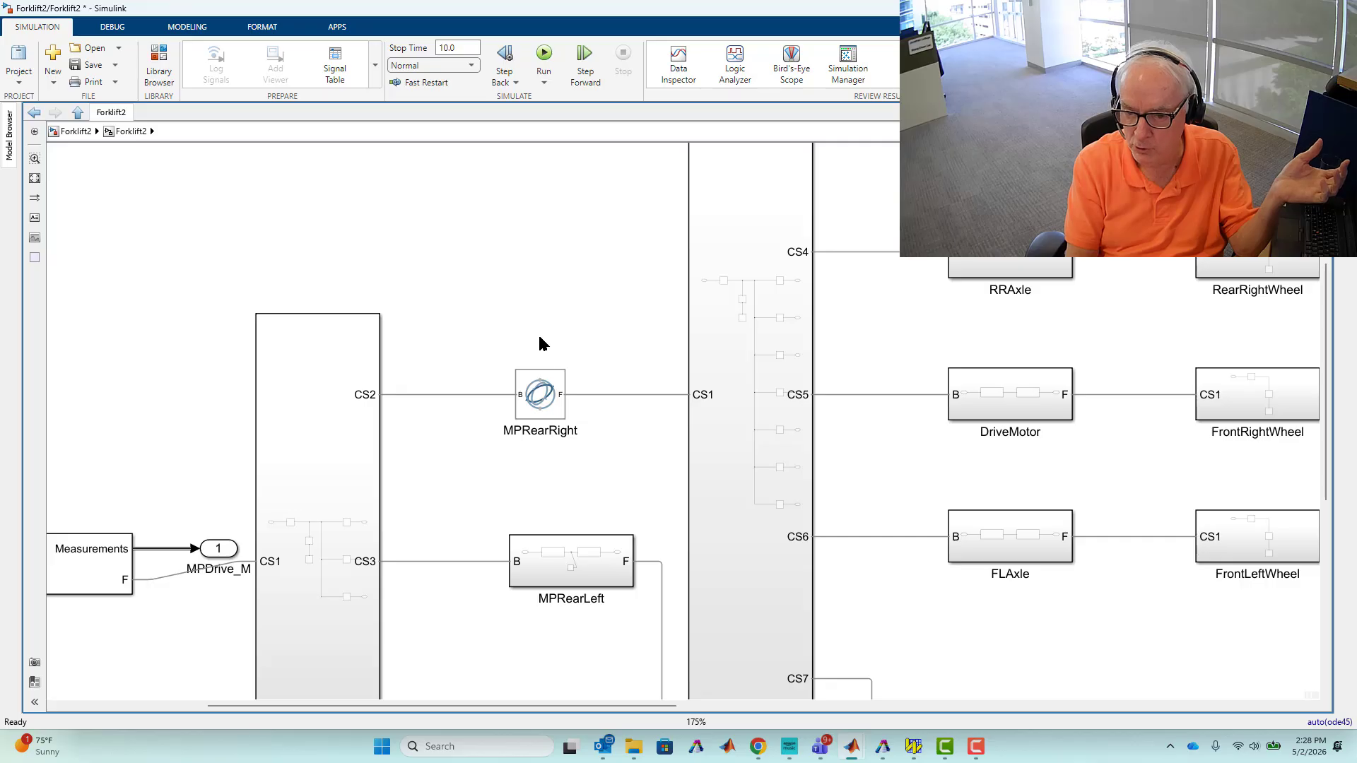
# Enable Constraint Force in the MPRearRight gimbal joint's Composite Force/Torque Sensing settings.
pyautogui.doubleClick(538, 397)
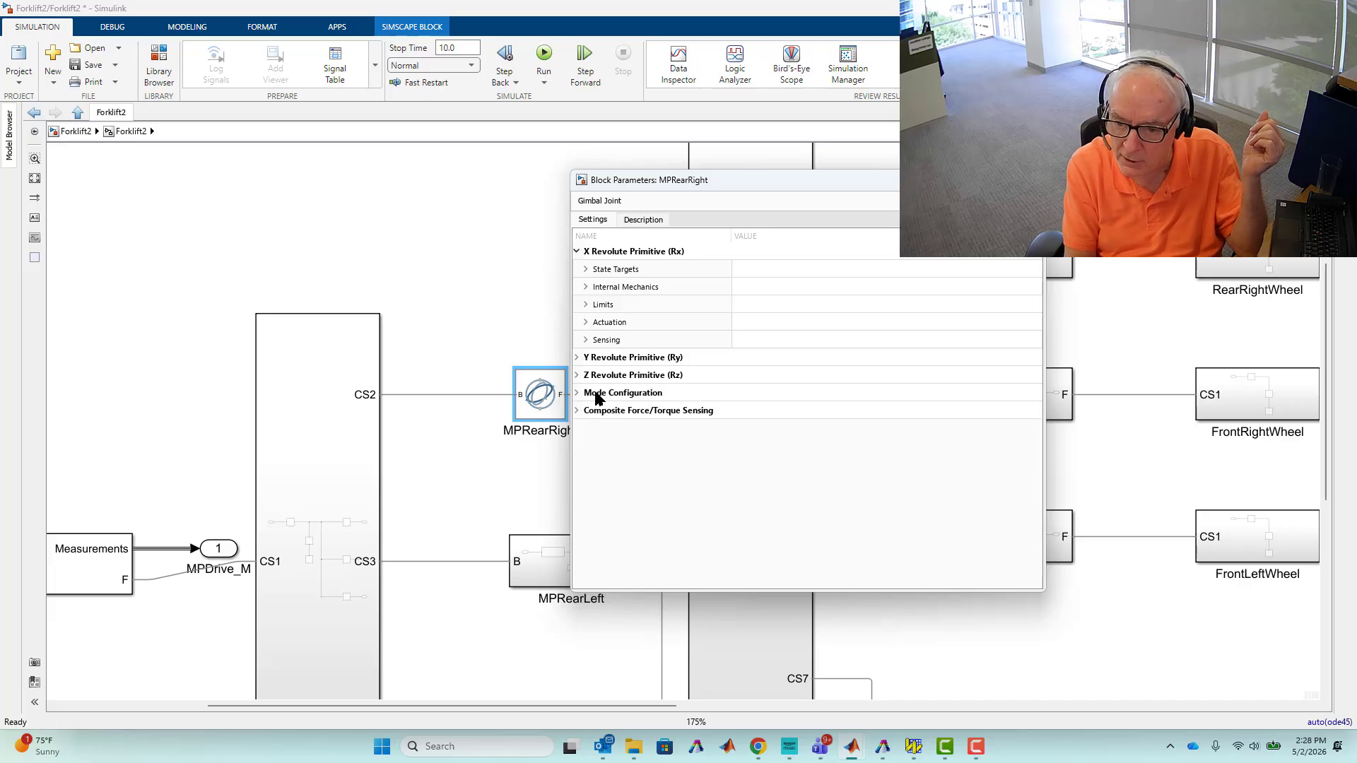
pyautogui.click(579, 412)
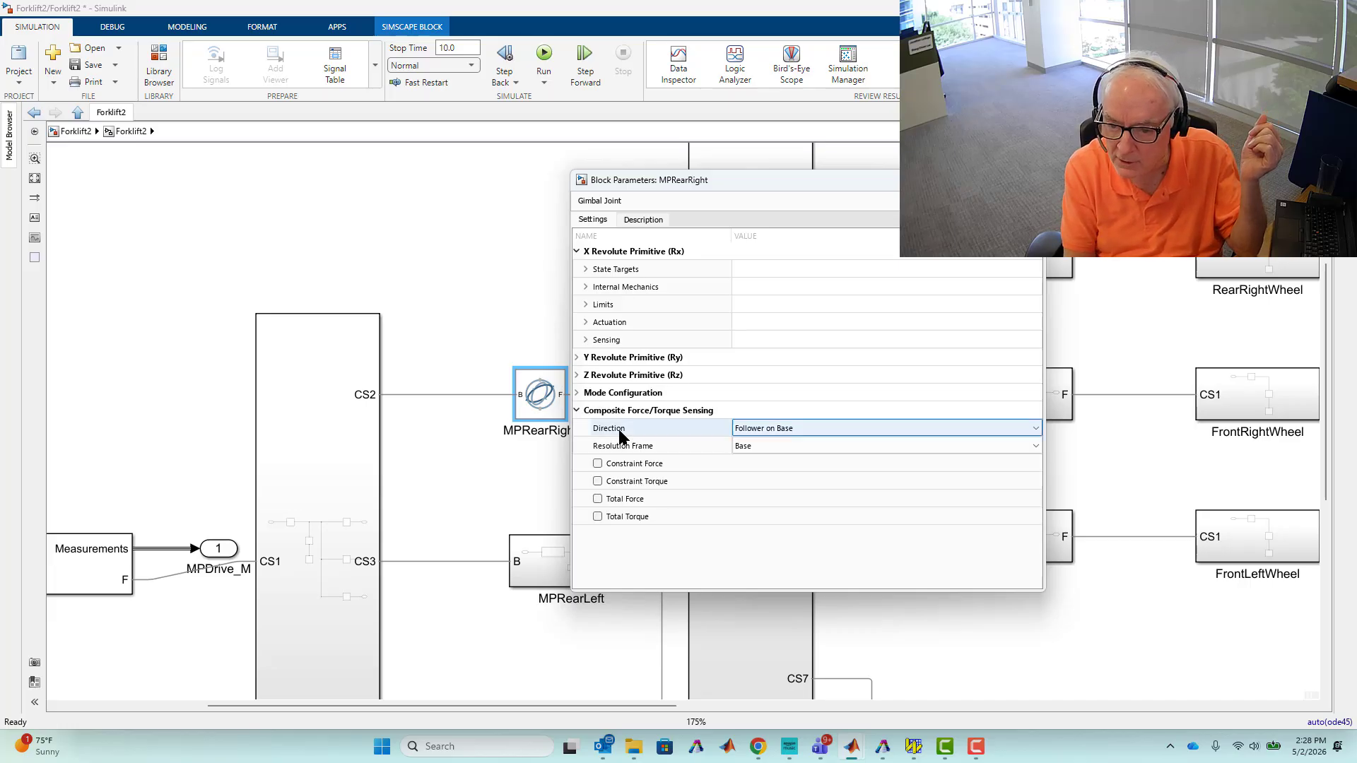
pyautogui.click(598, 467)
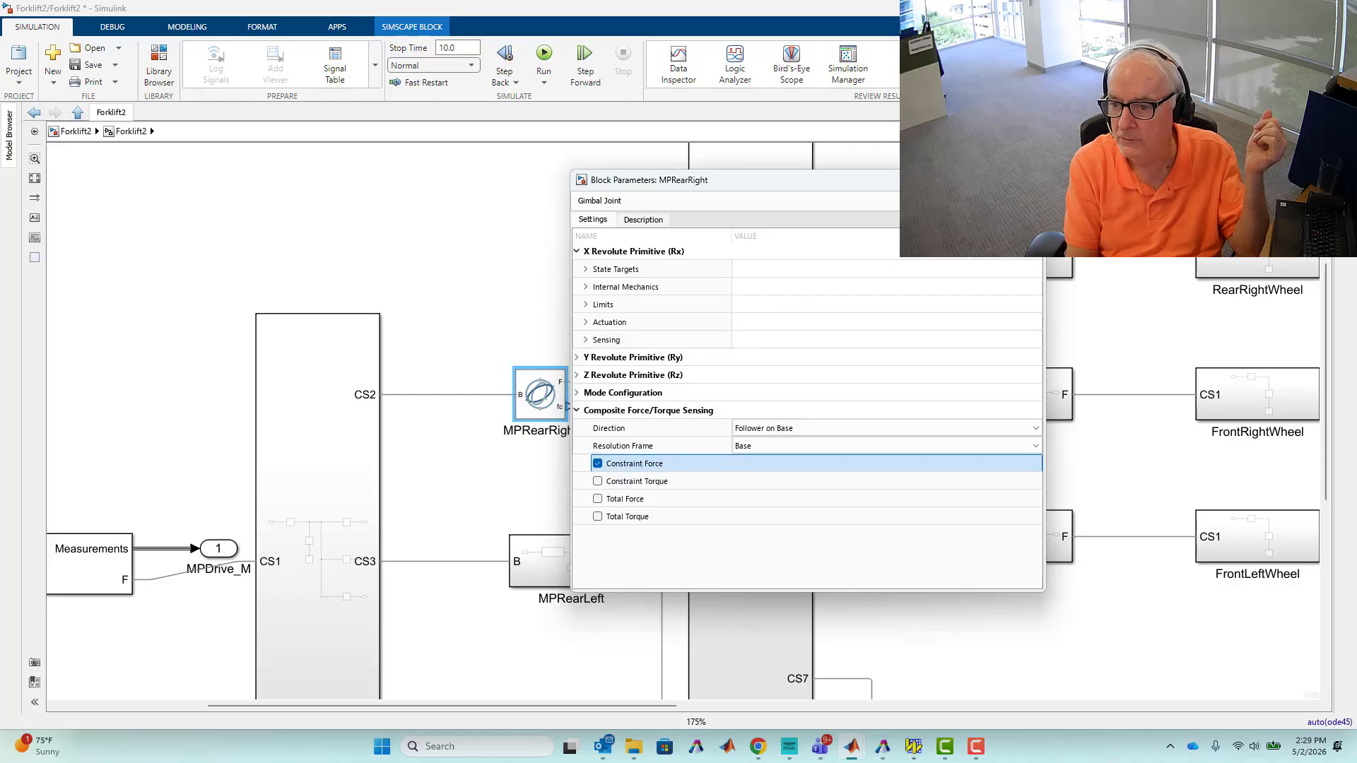
pyautogui.click(1029, 180)
# Convert the MPRearRight joint block into a subsystem.
pyautogui.moveTo(456, 333); pyautogui.dragTo(632, 459)
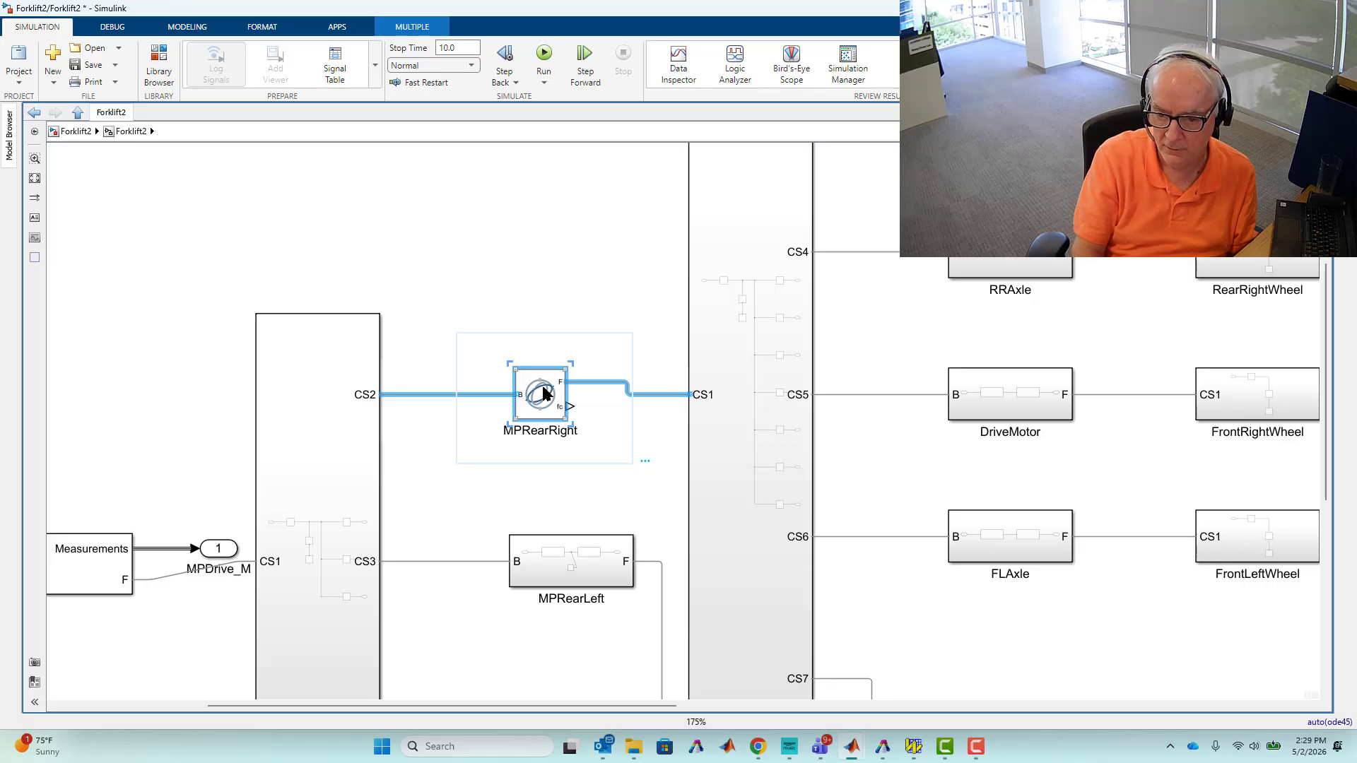
pyautogui.rightClick(544, 390)
pyautogui.click(627, 515)
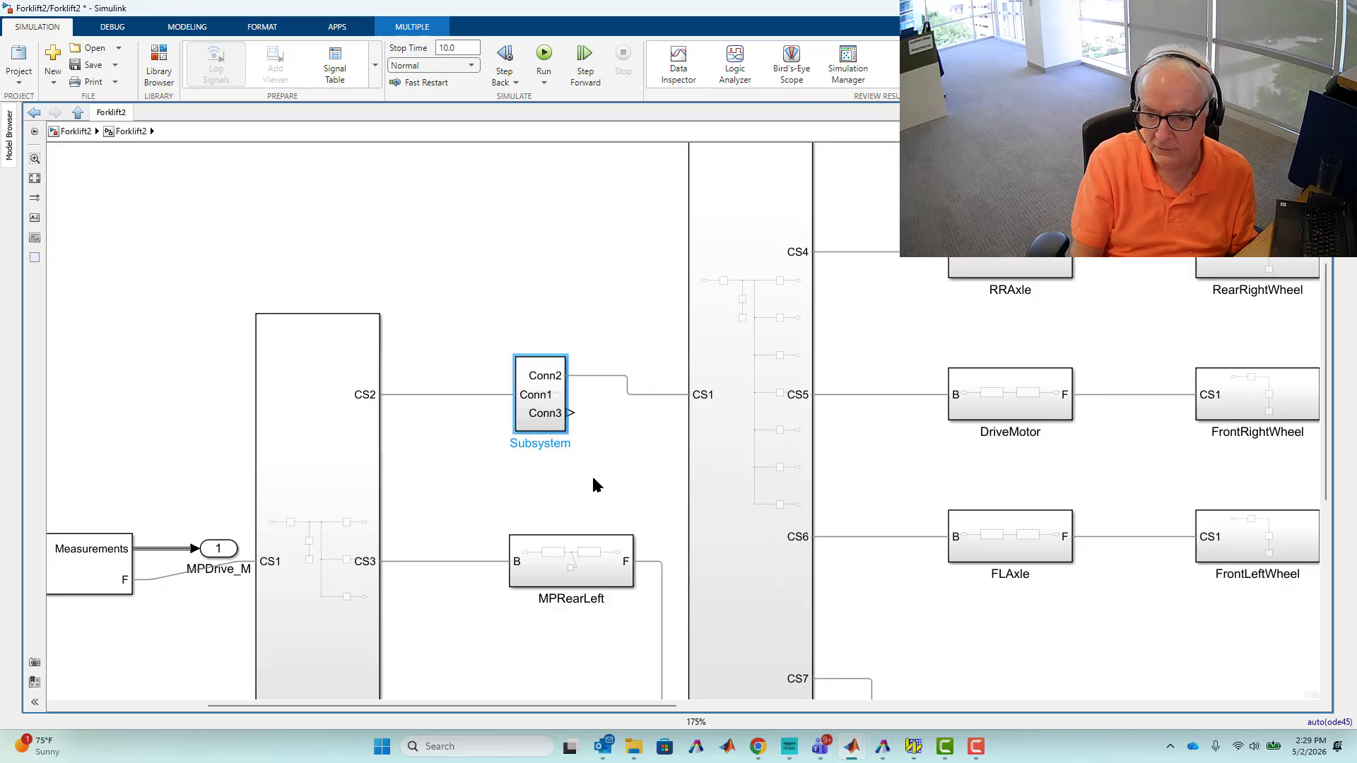
# Inside the new subsystem, delete the Conn3 port and its line from the force sensing output.
pyautogui.doubleClick(545, 410)
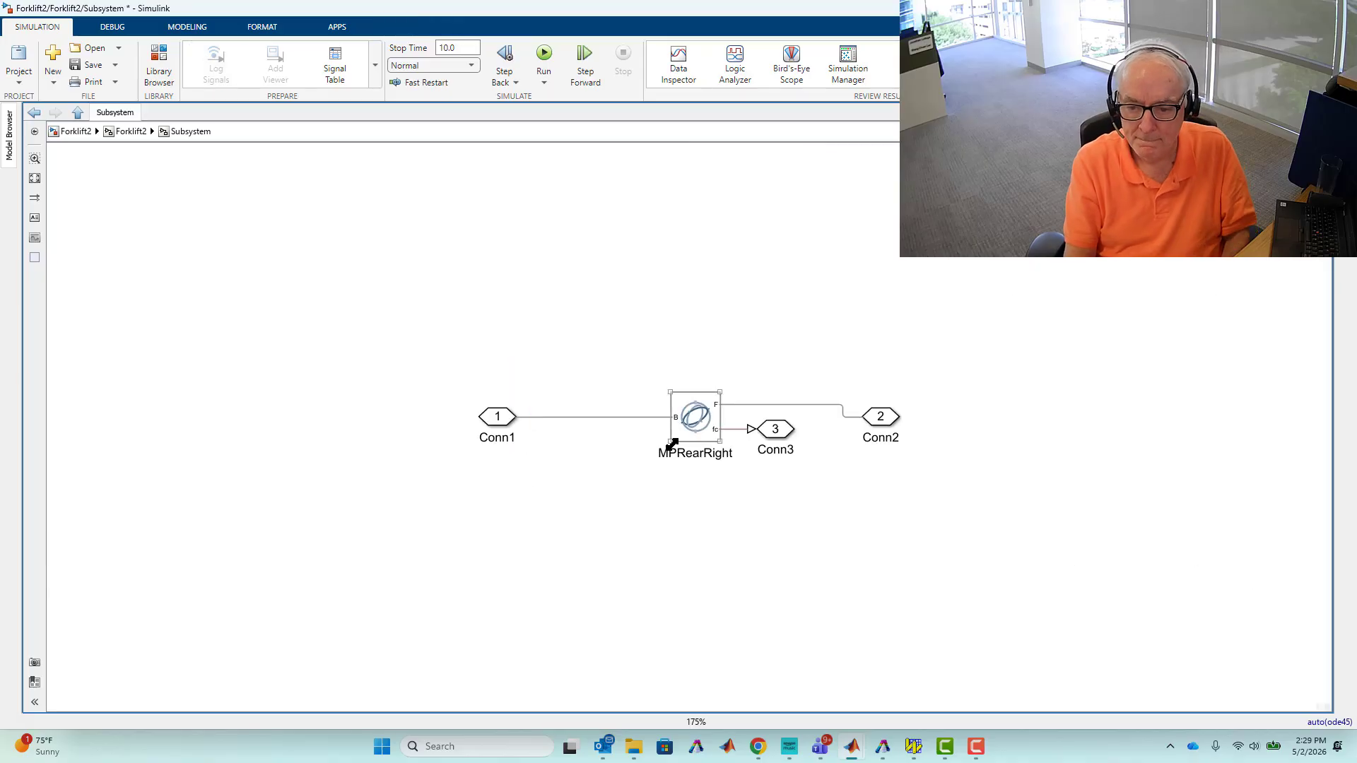
pyautogui.moveTo(778, 433); pyautogui.dragTo(822, 544)
pyautogui.moveTo(736, 493); pyautogui.dragTo(895, 574)
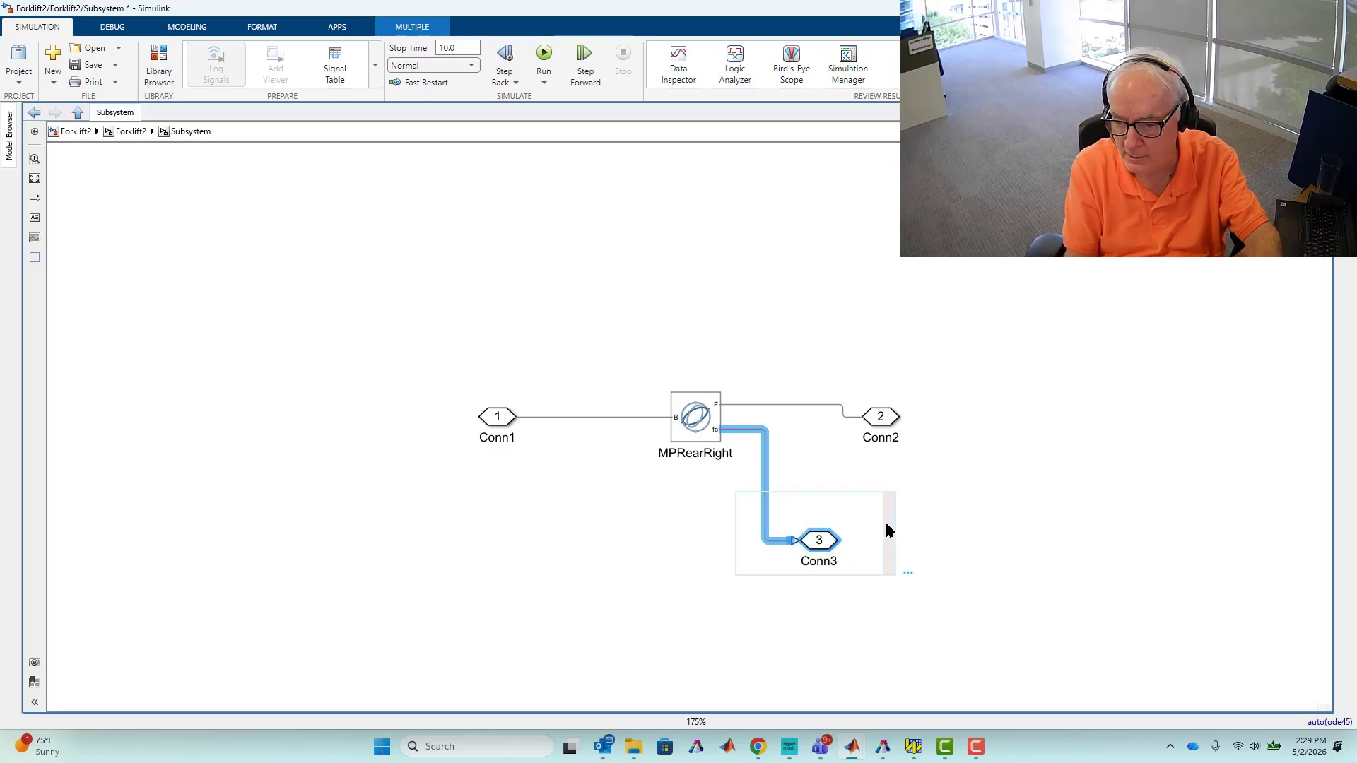
pyautogui.press('Delete')
# Enlarge the MPRearRight block and reposition the Conn1 and Conn2 ports beside it.
pyautogui.moveTo(884, 421); pyautogui.dragTo(790, 406)
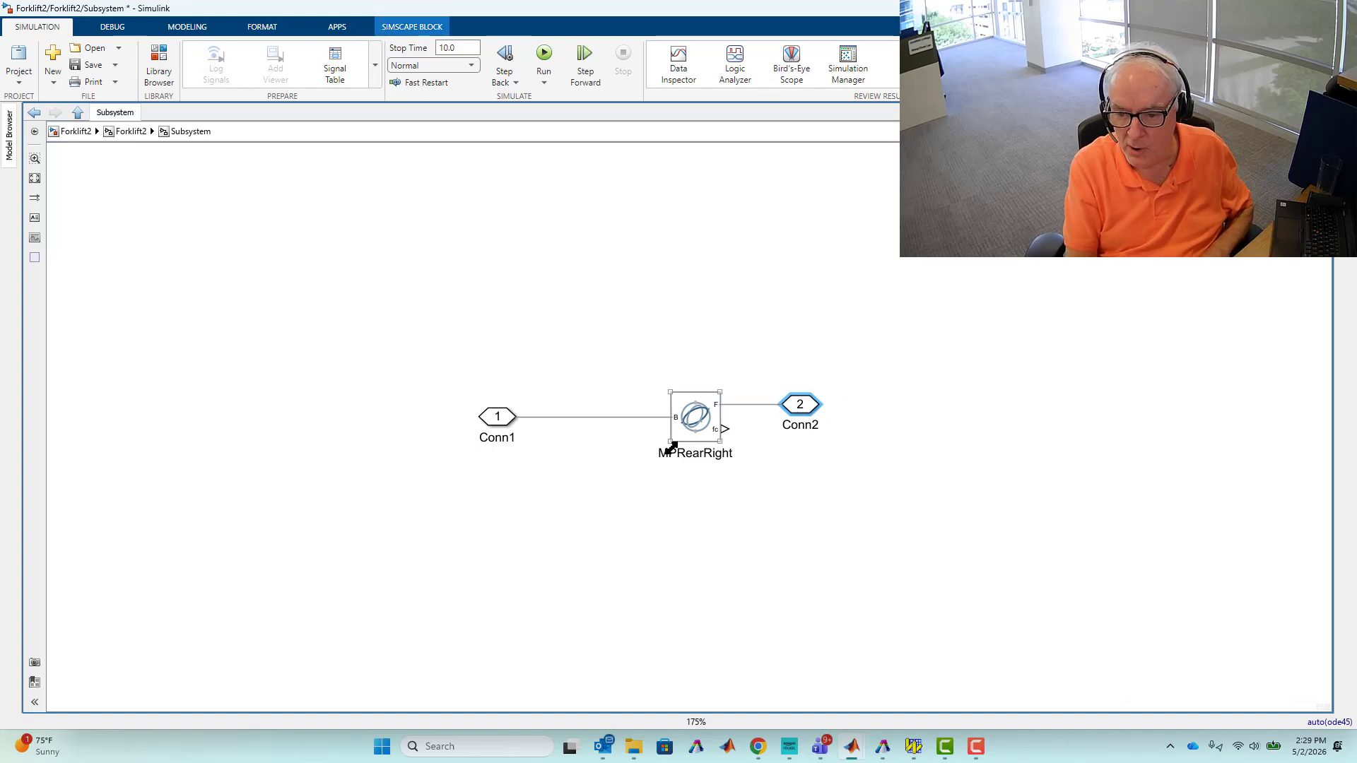
pyautogui.moveTo(671, 441); pyautogui.dragTo(676, 655)
pyautogui.moveTo(497, 420); pyautogui.dragTo(615, 541)
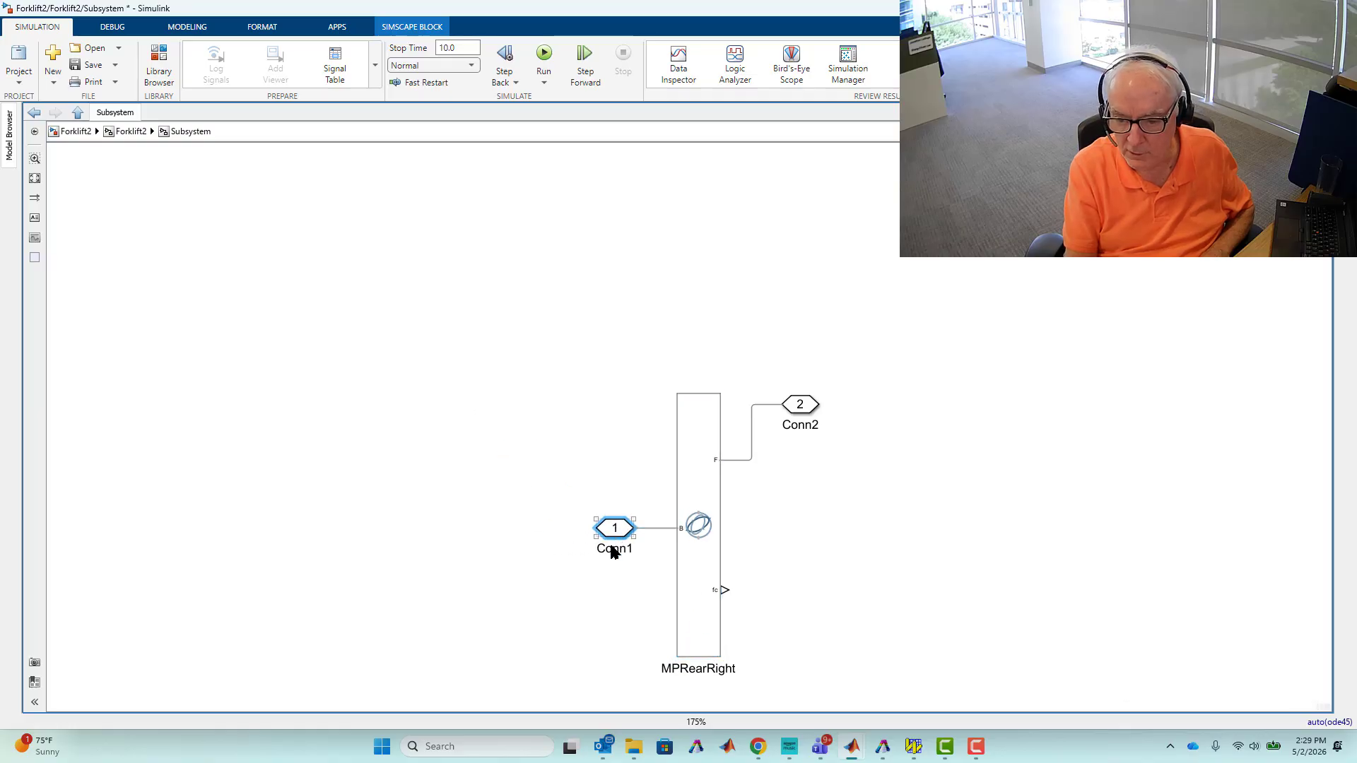
# Rename the Conn1 port to B.
pyautogui.doubleClick(612, 549)
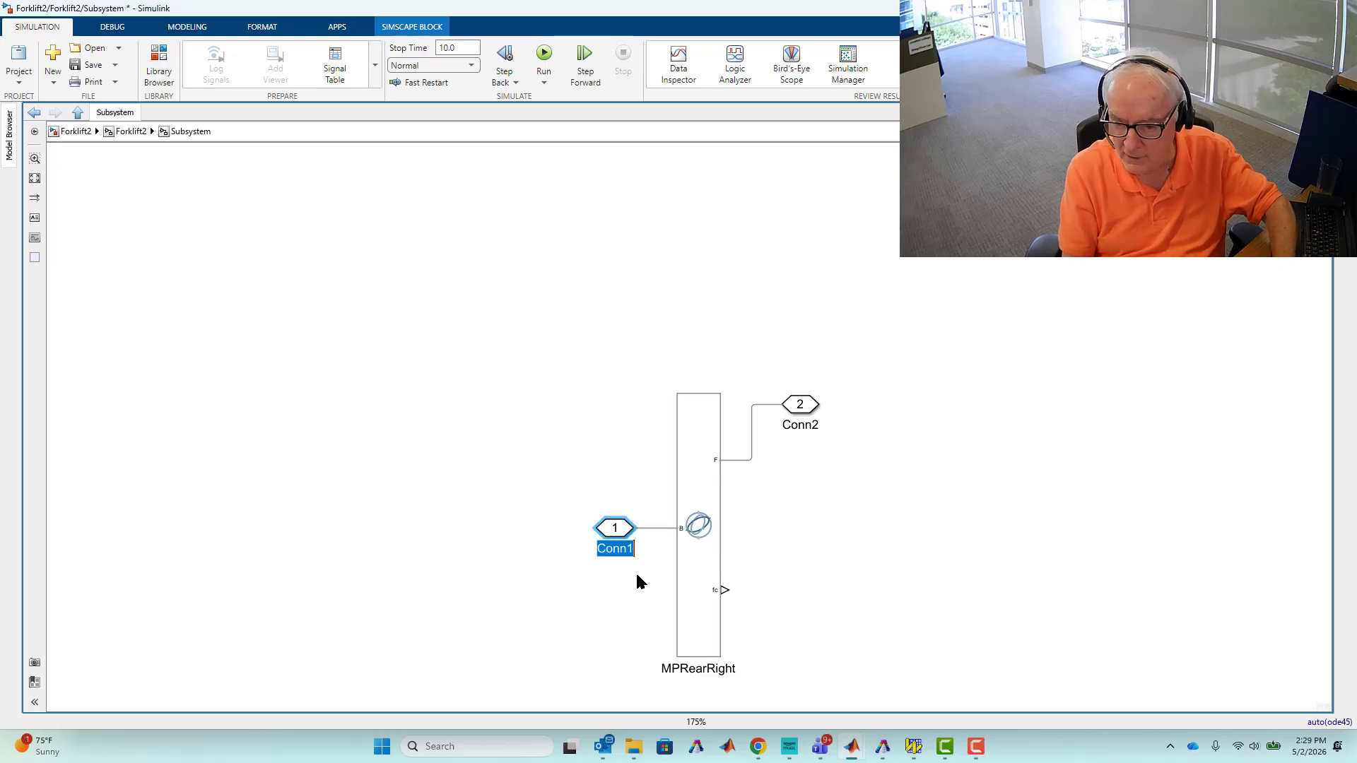
pyautogui.write('B')
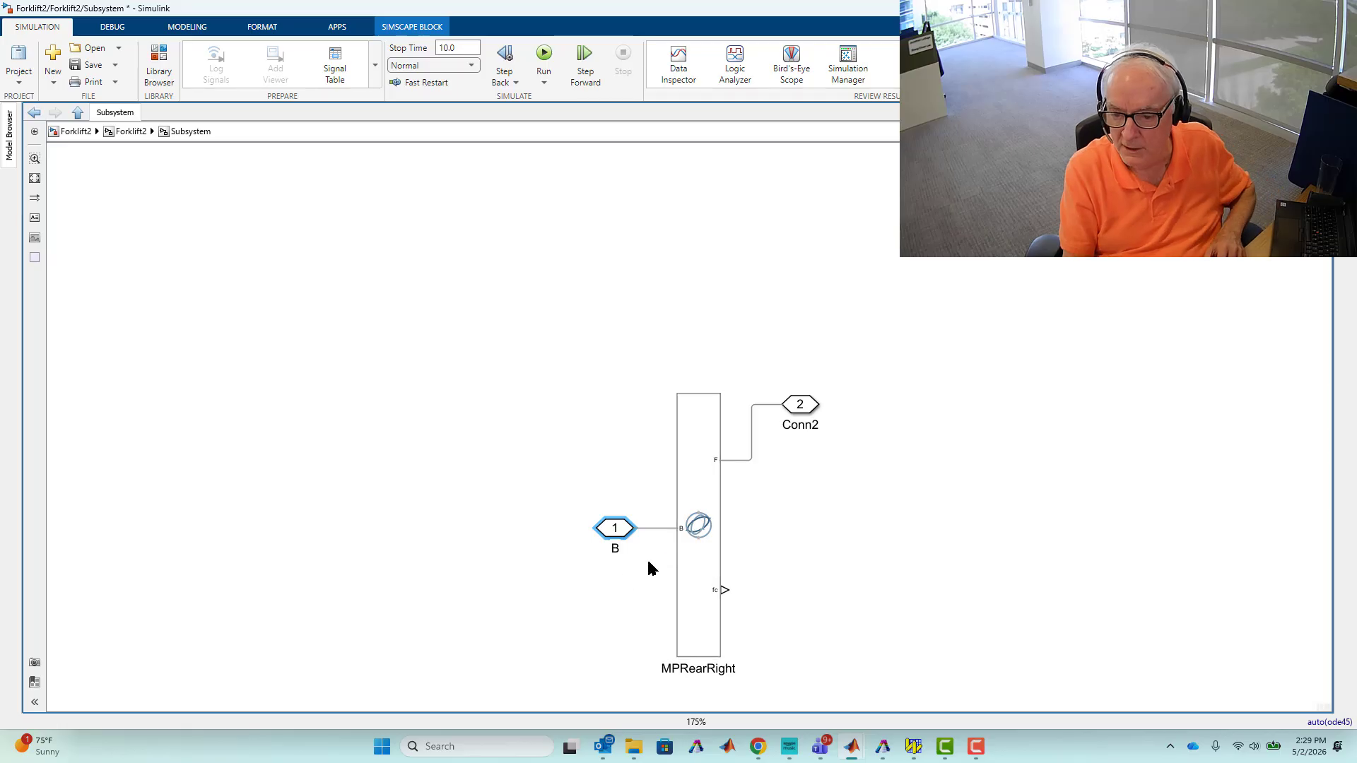
pyautogui.click(613, 587)
# Move the Conn2 port down to line up with the joint's F port.
pyautogui.click(691, 531)
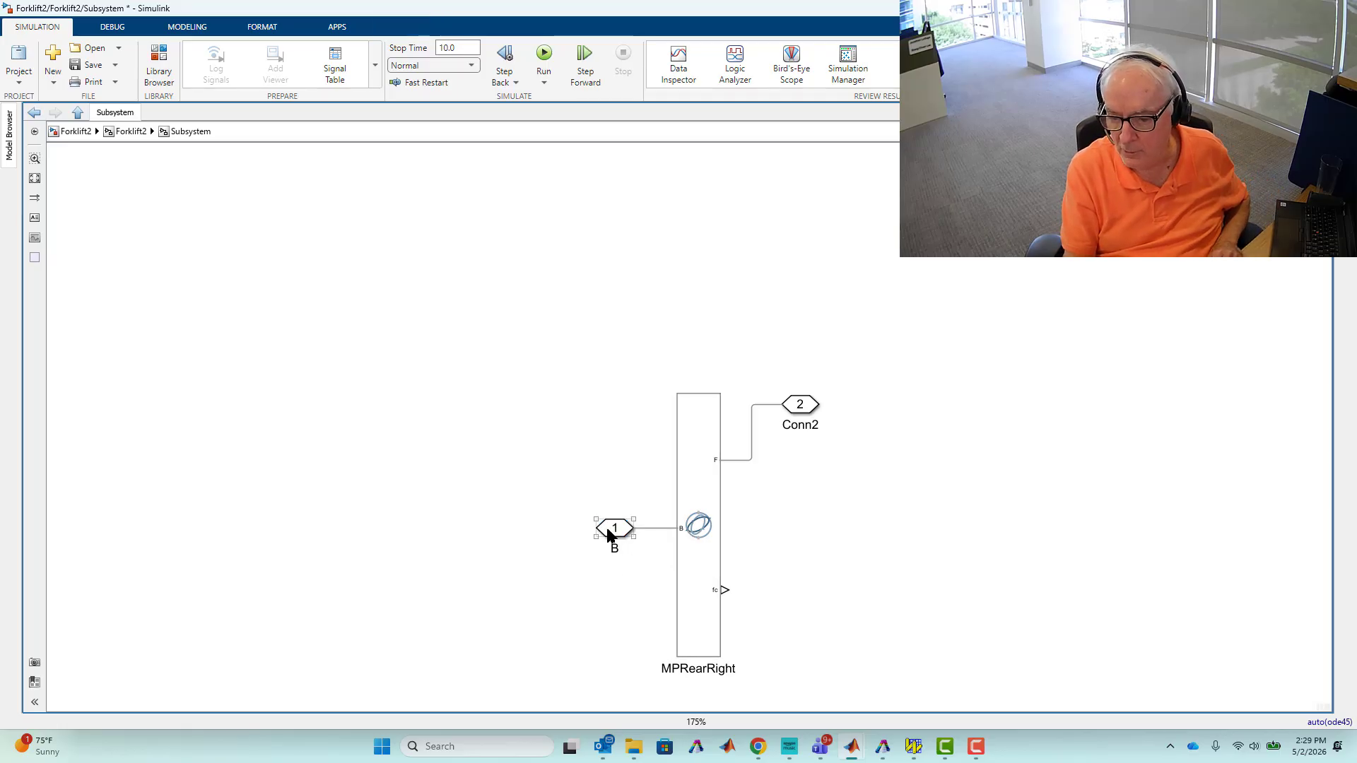
pyautogui.click(612, 532)
pyautogui.moveTo(793, 414); pyautogui.dragTo(788, 470)
pyautogui.click(790, 482)
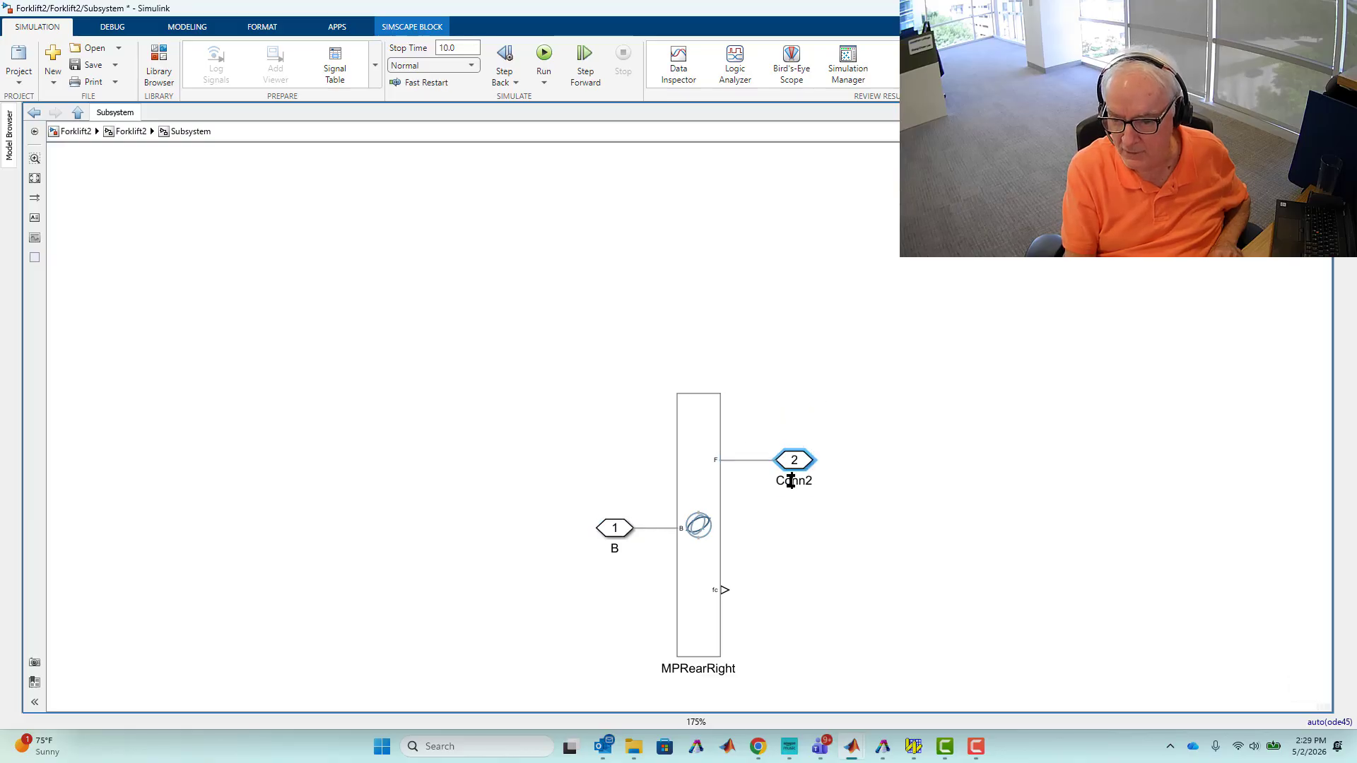
# Rename the Conn2 port to F.
pyautogui.doubleClick(789, 481)
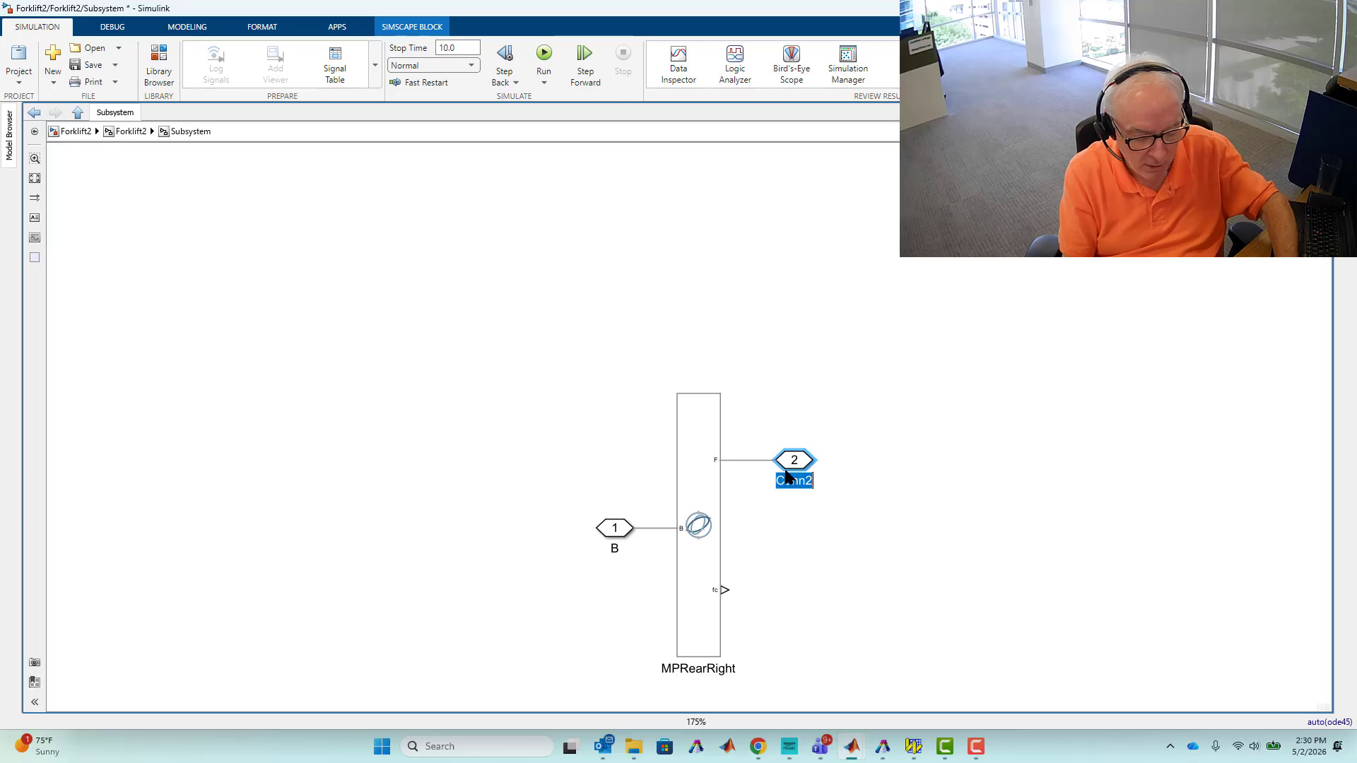
pyautogui.write('F')
pyautogui.click(798, 576)
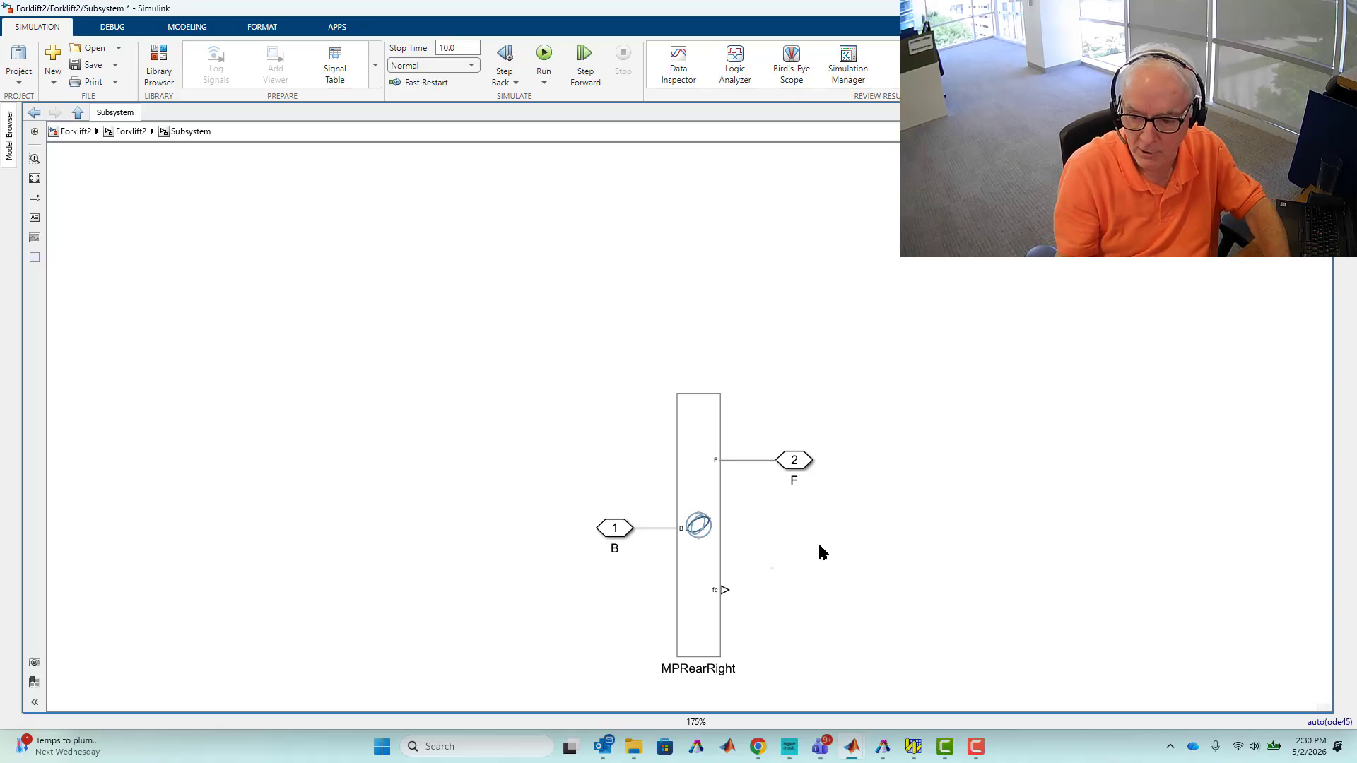
# Add a PS-Simulink Converter block and connect it to the joint's fc output.
pyautogui.doubleClick(812, 566)
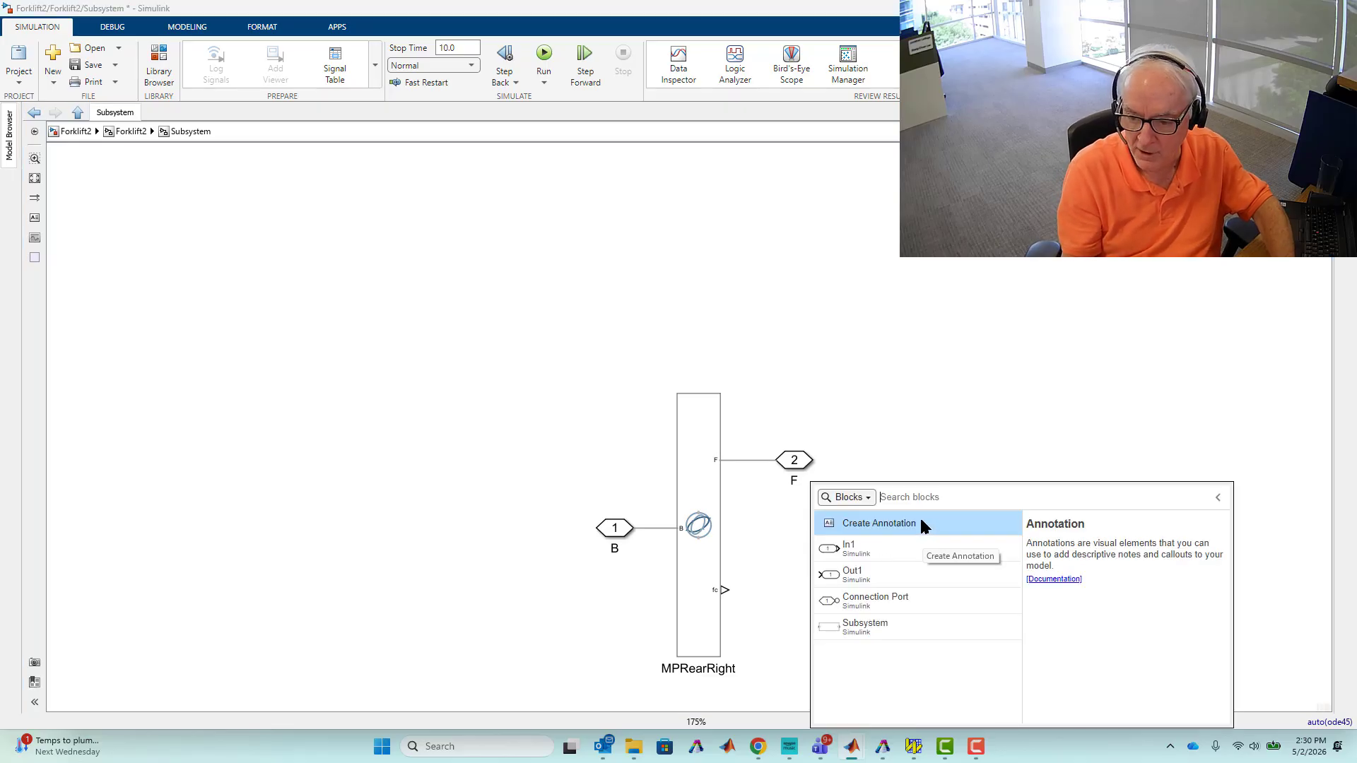
pyautogui.write('p')
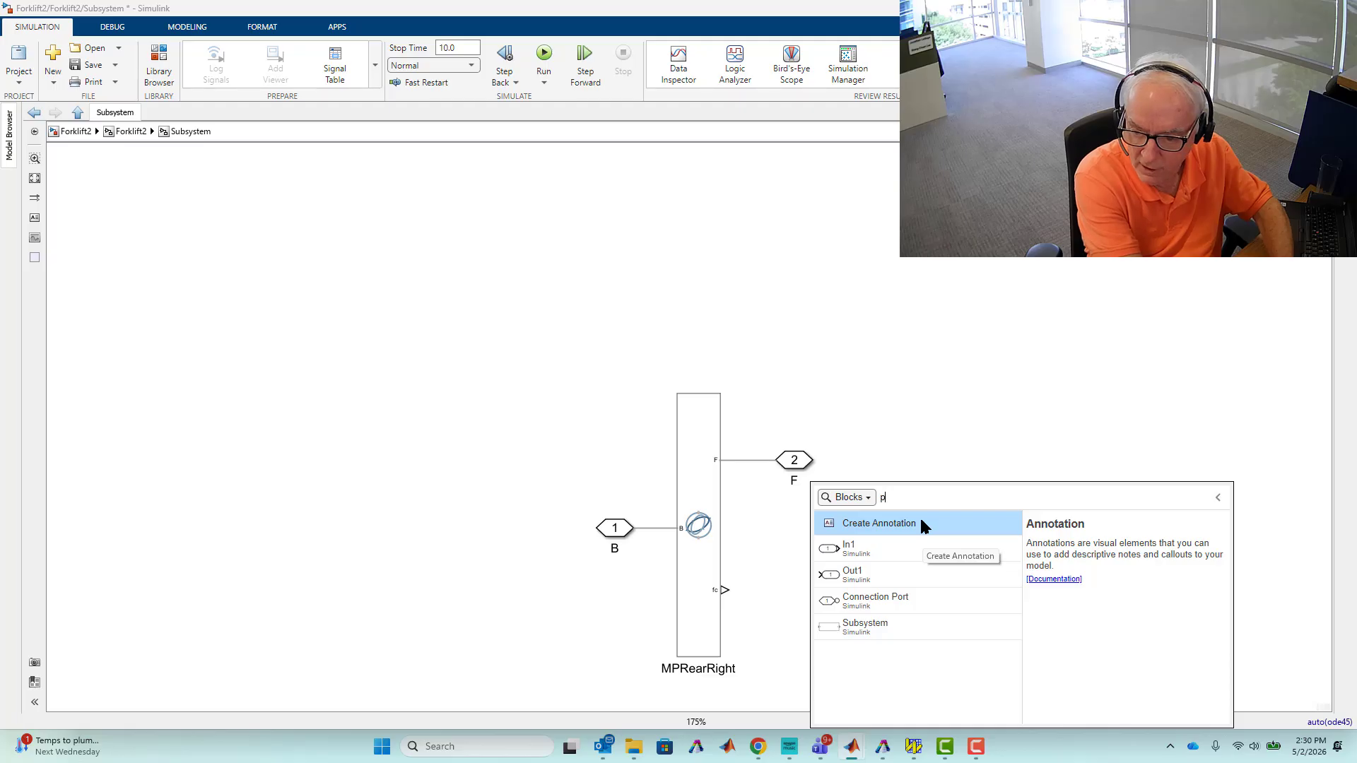
pyautogui.write('s')
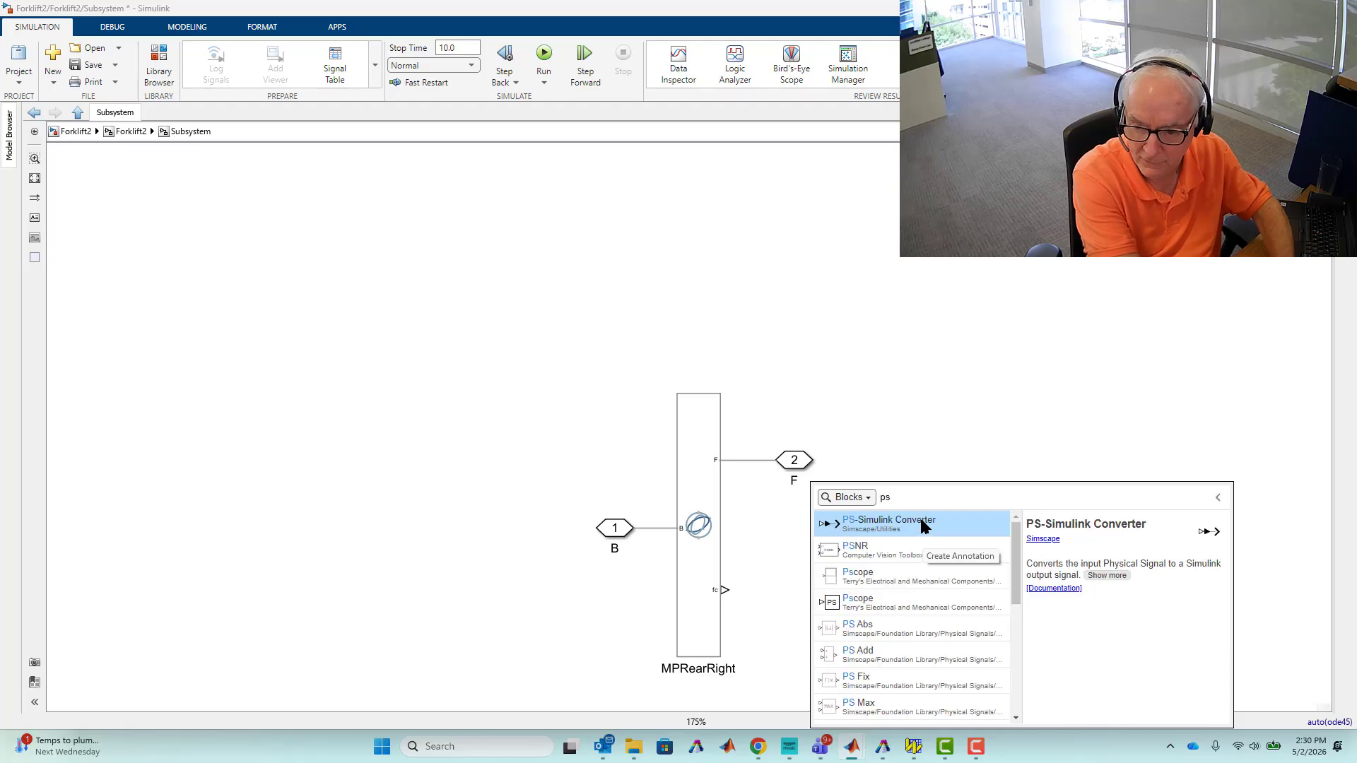
pyautogui.click(921, 523)
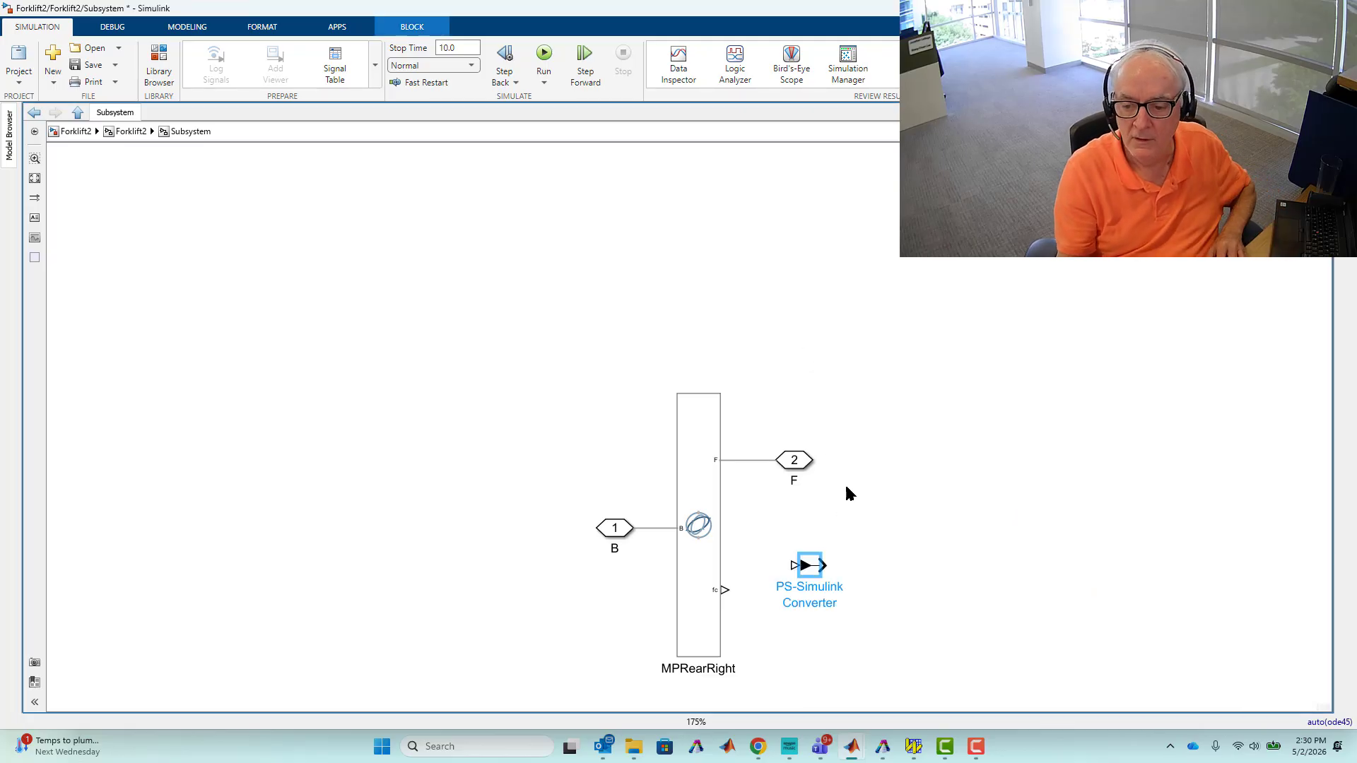
pyautogui.moveTo(820, 566); pyautogui.dragTo(814, 590)
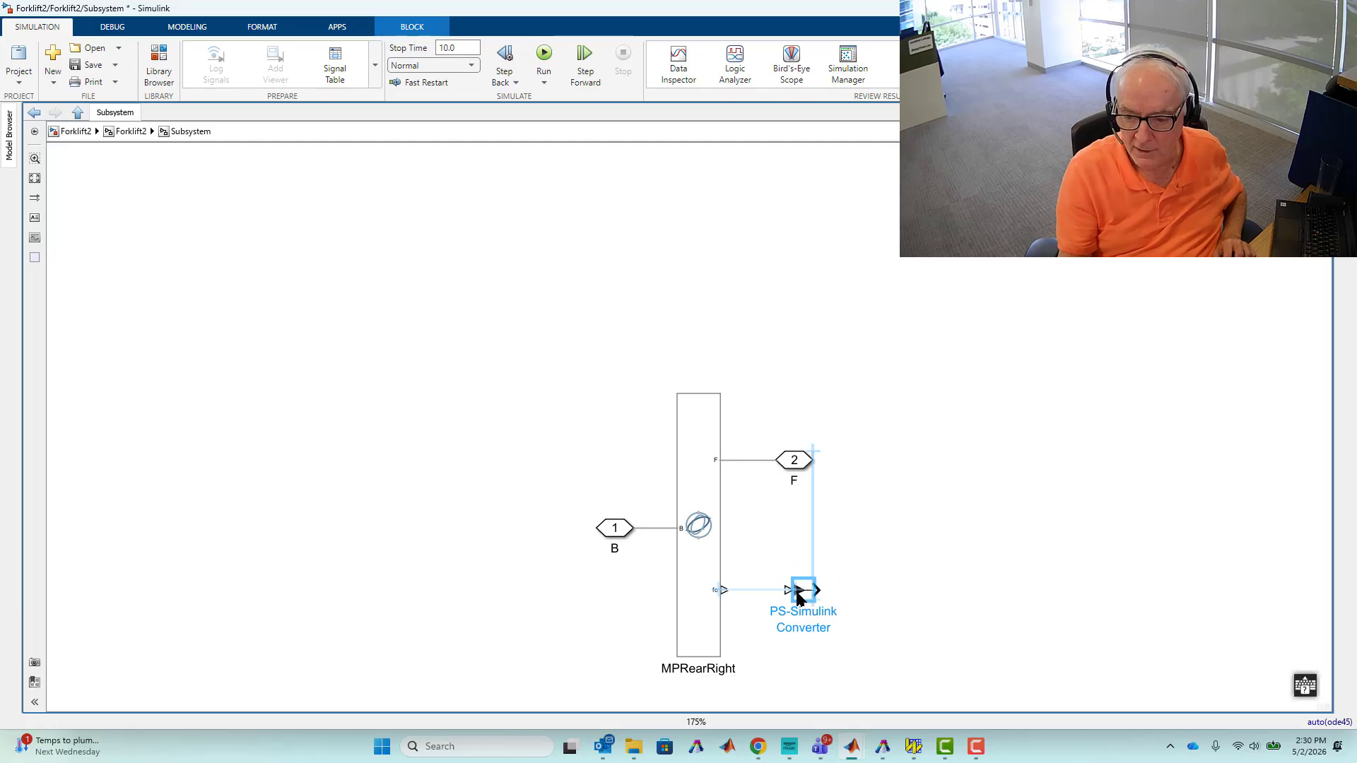
pyautogui.click(769, 591)
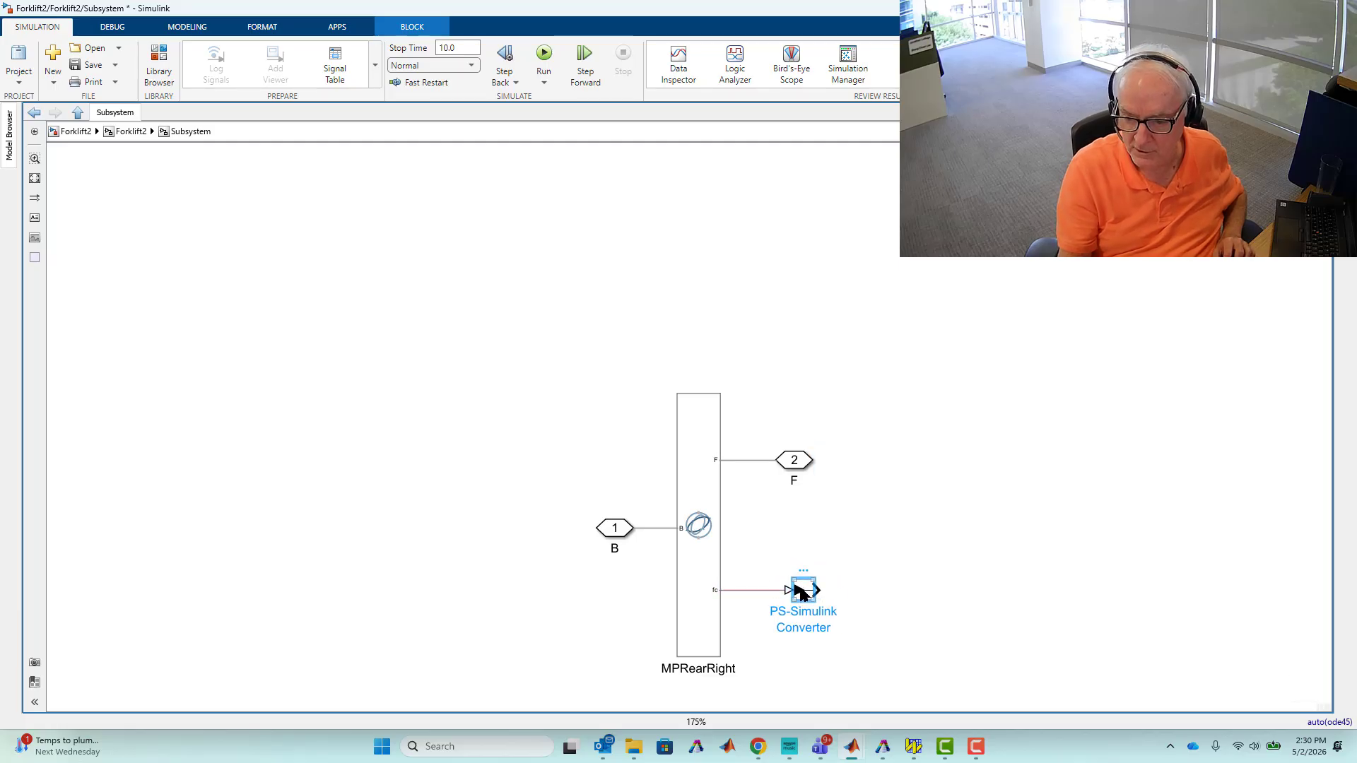
# Try to set the PS-Simulink Converter's output signal unit to N.
pyautogui.doubleClick(801, 591)
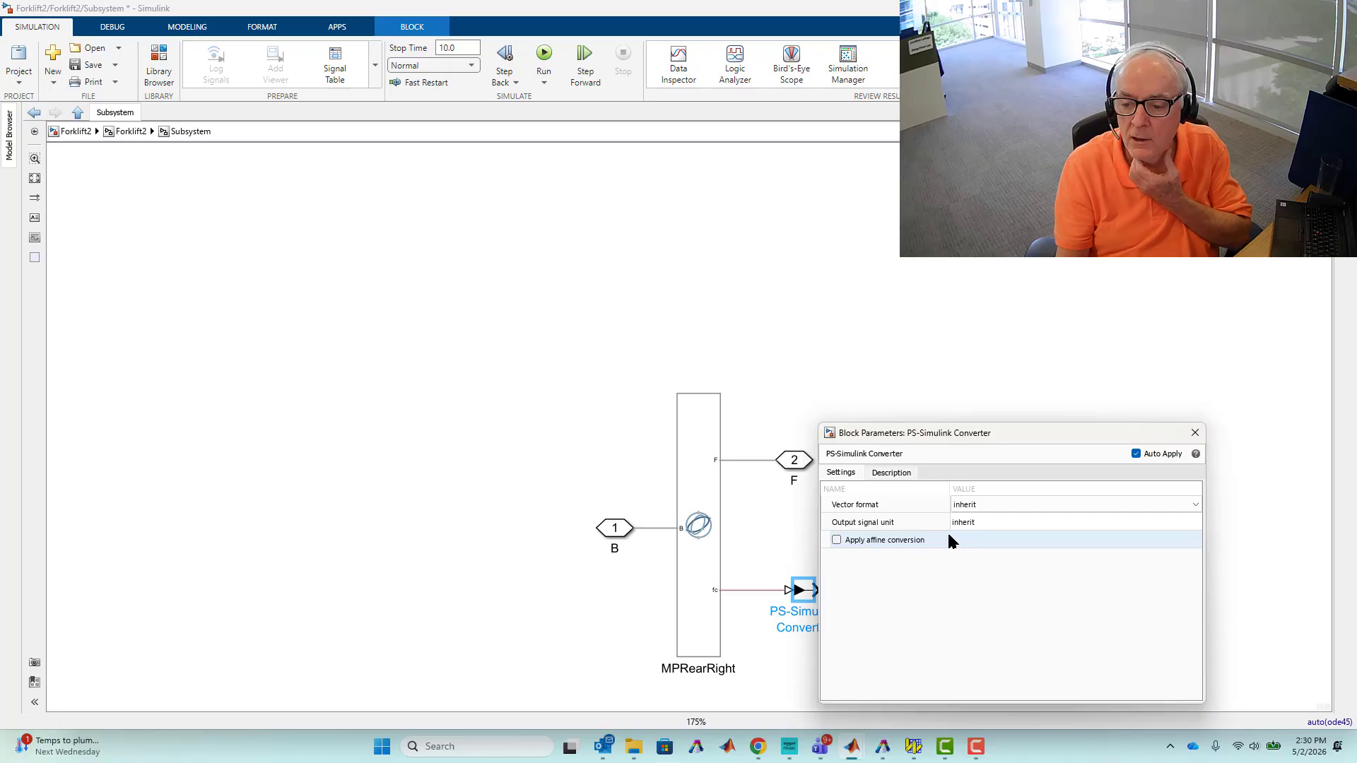
pyautogui.click(977, 503)
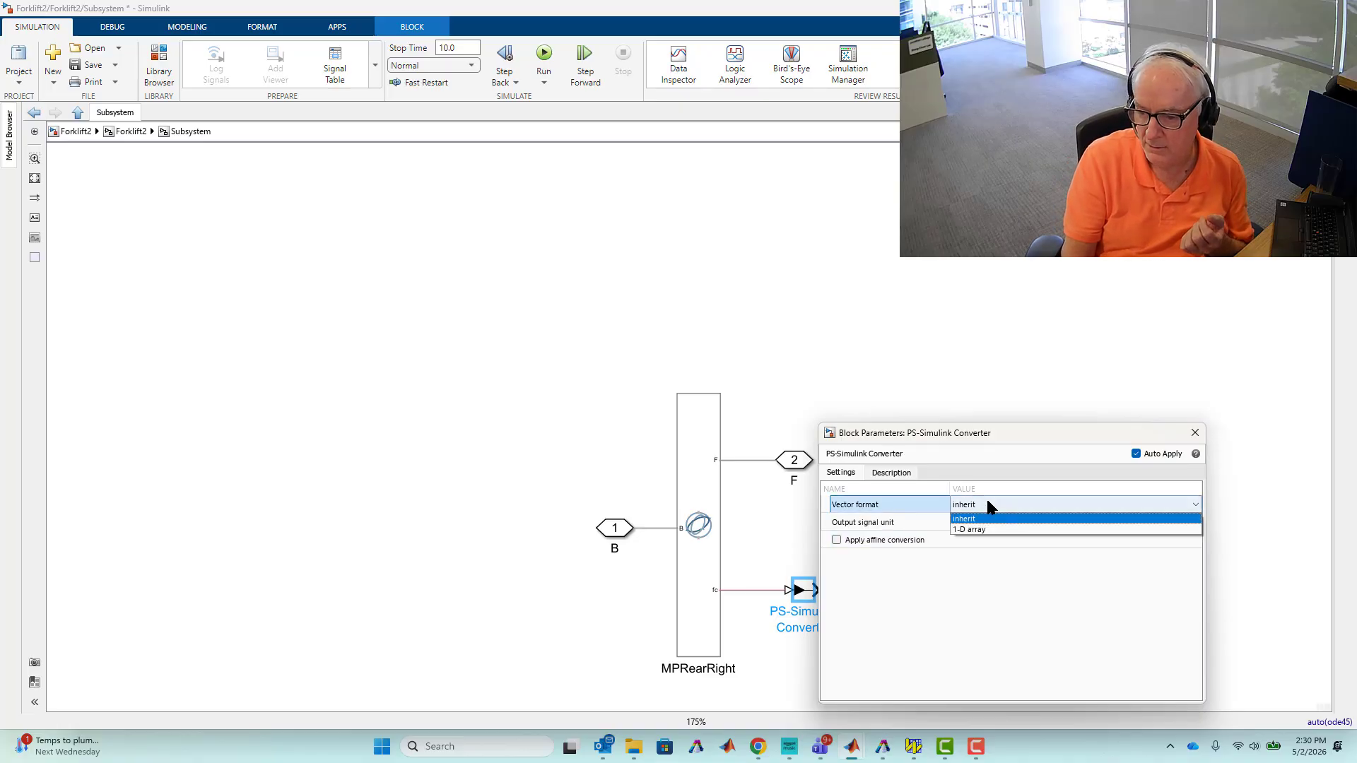
pyautogui.click(986, 499)
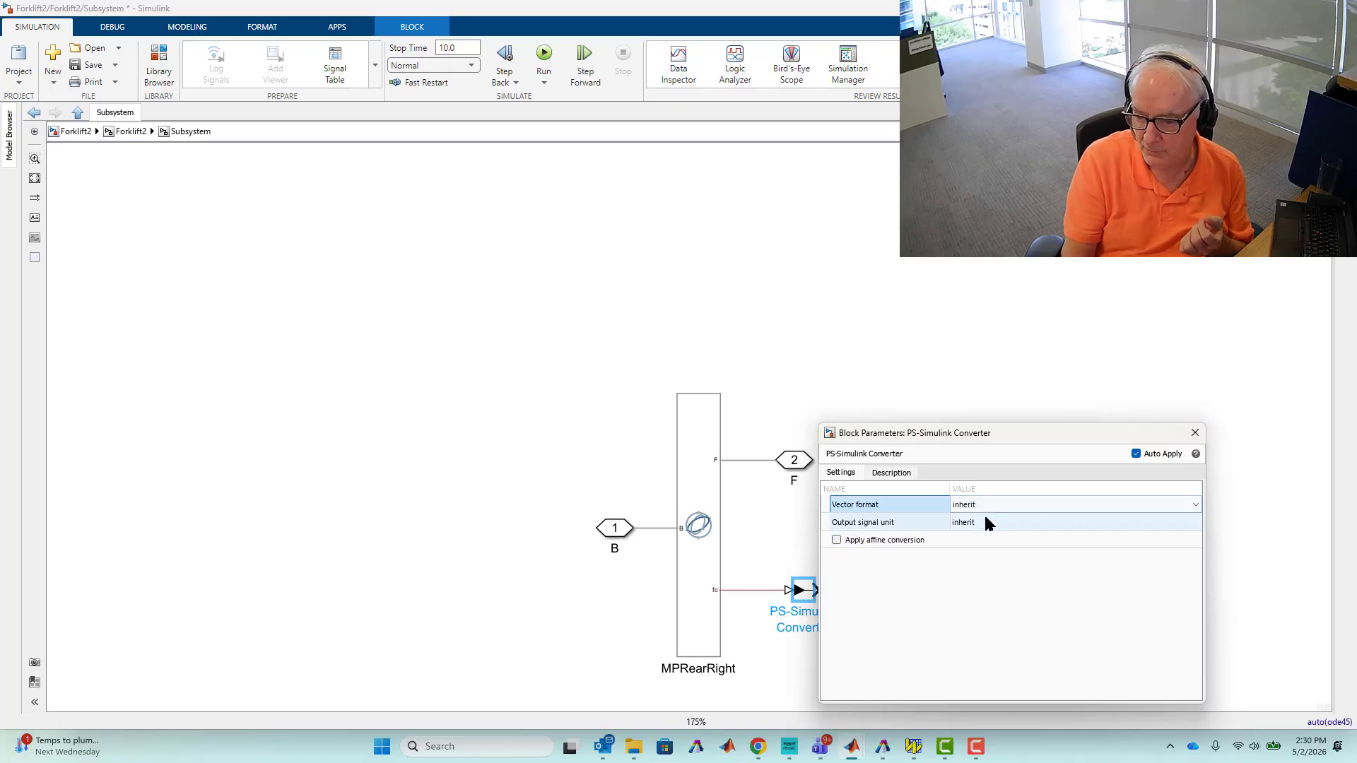
pyautogui.click(985, 521)
pyautogui.click(985, 521)
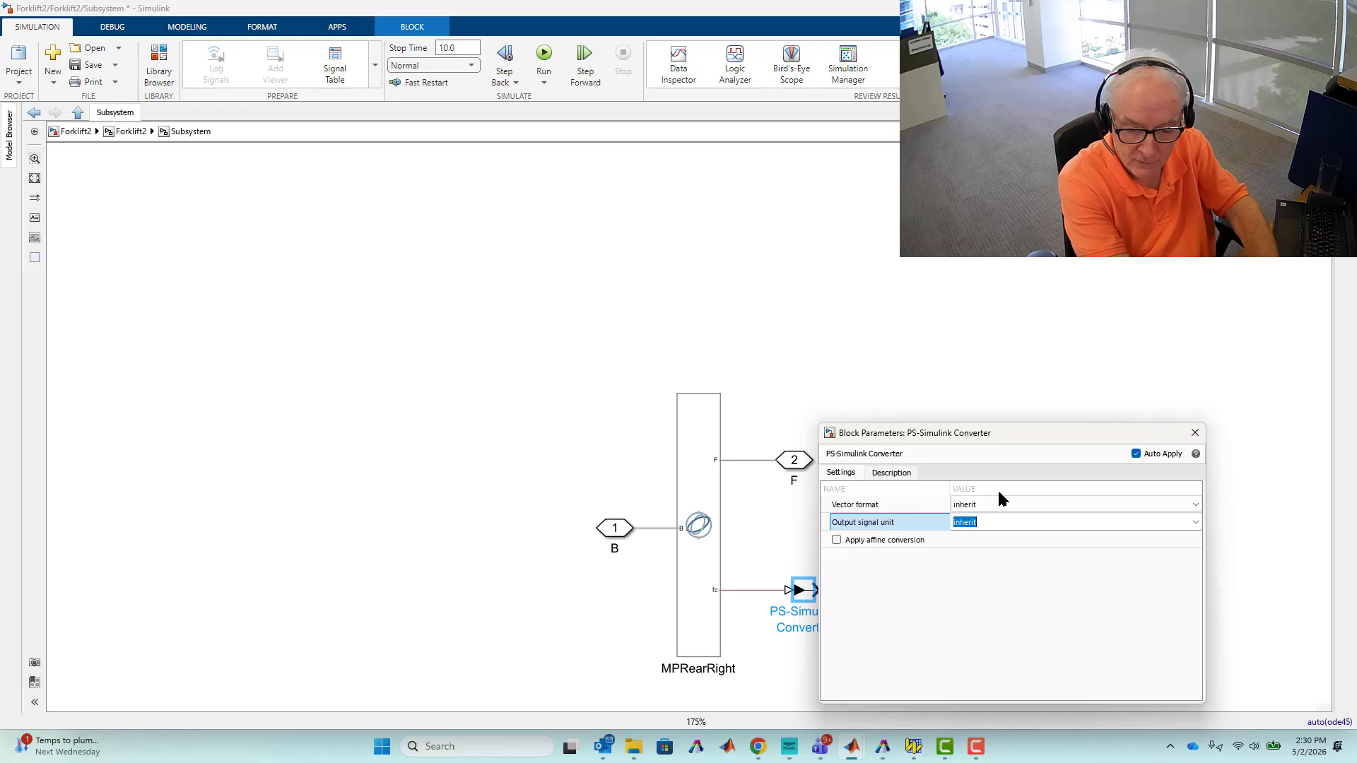
pyautogui.write('N')
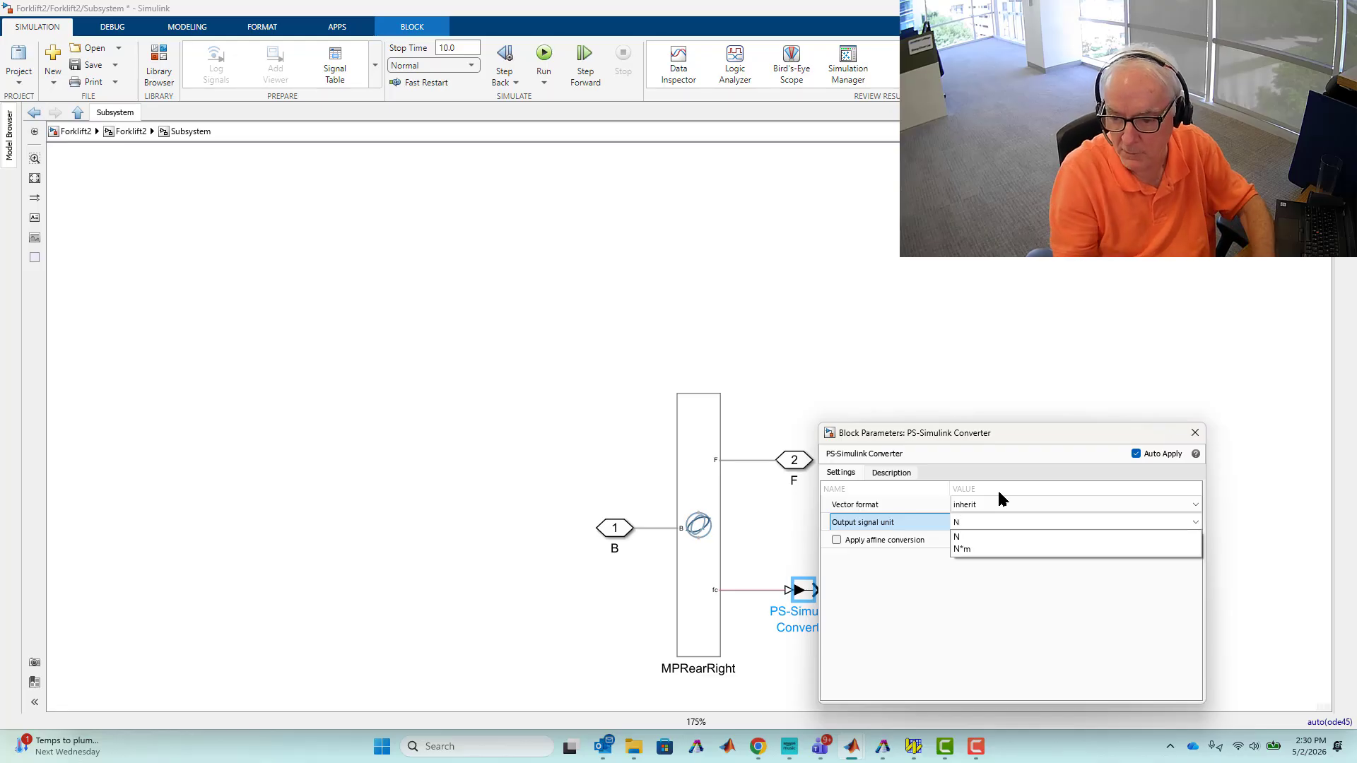
pyautogui.click(960, 534)
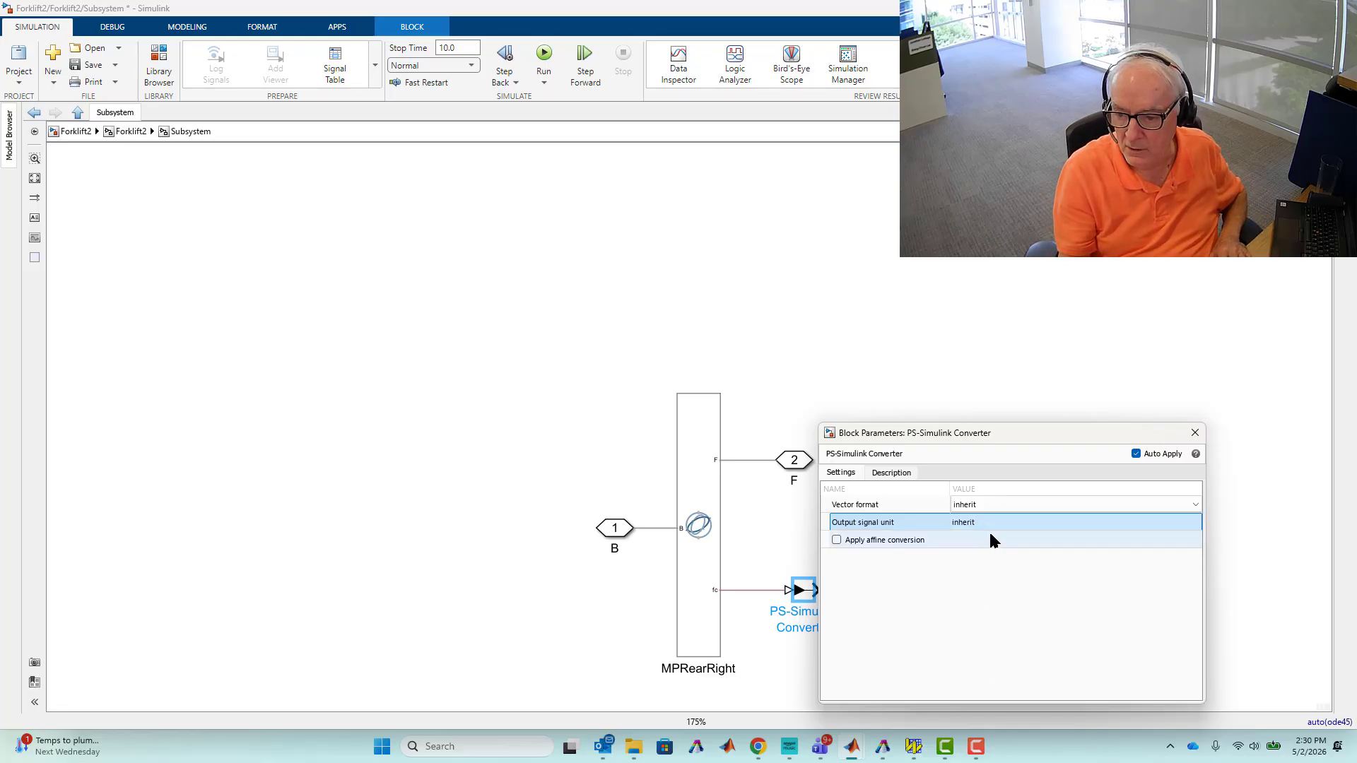
pyautogui.click(1194, 433)
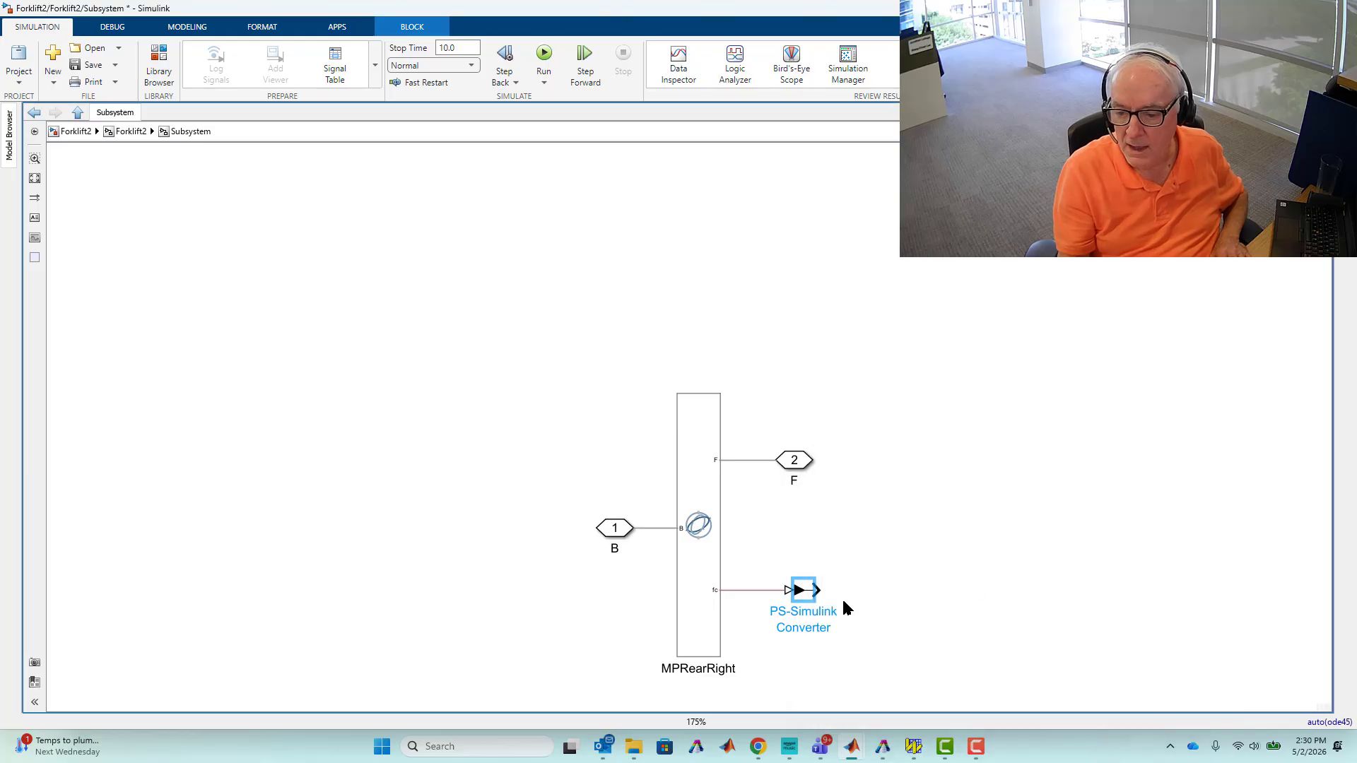
# Add a Demux block to the right of the converter and enlarge it.
pyautogui.click(754, 590)
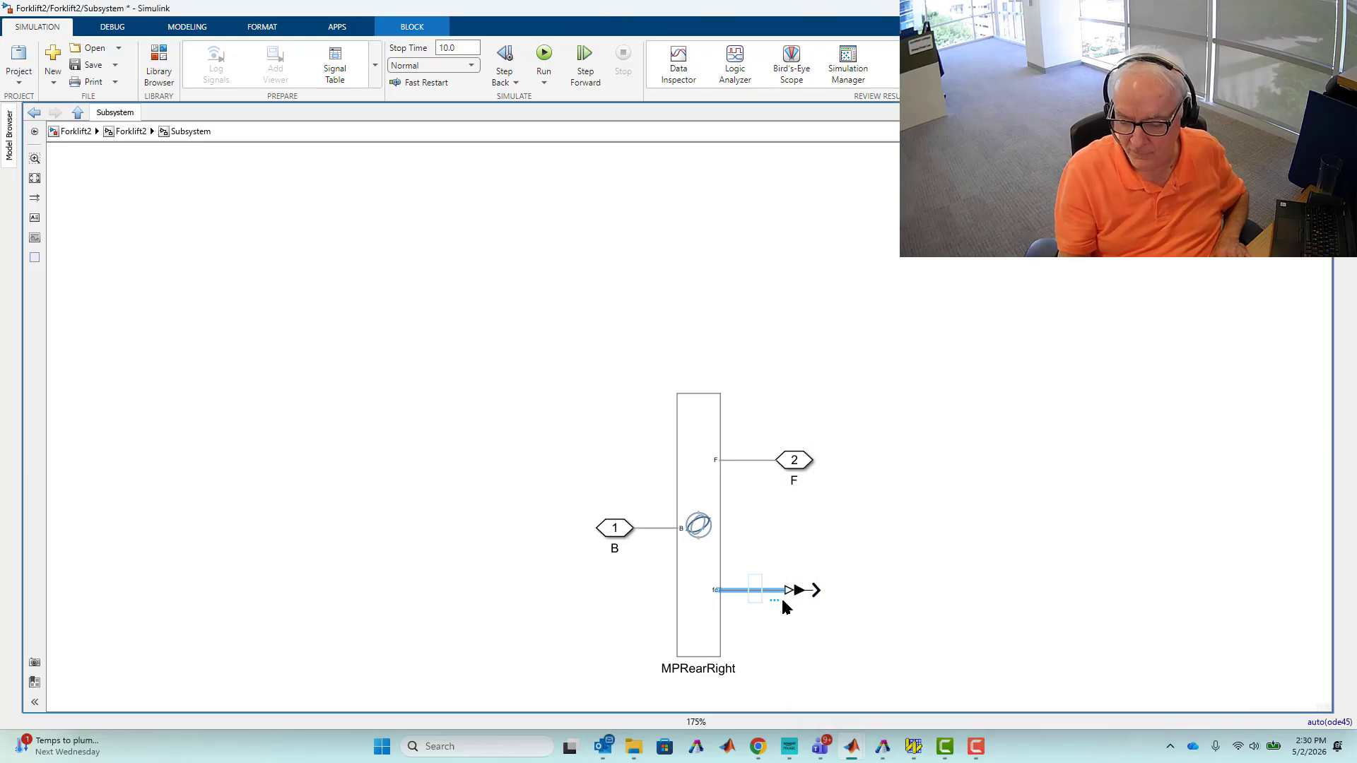
pyautogui.click(876, 578)
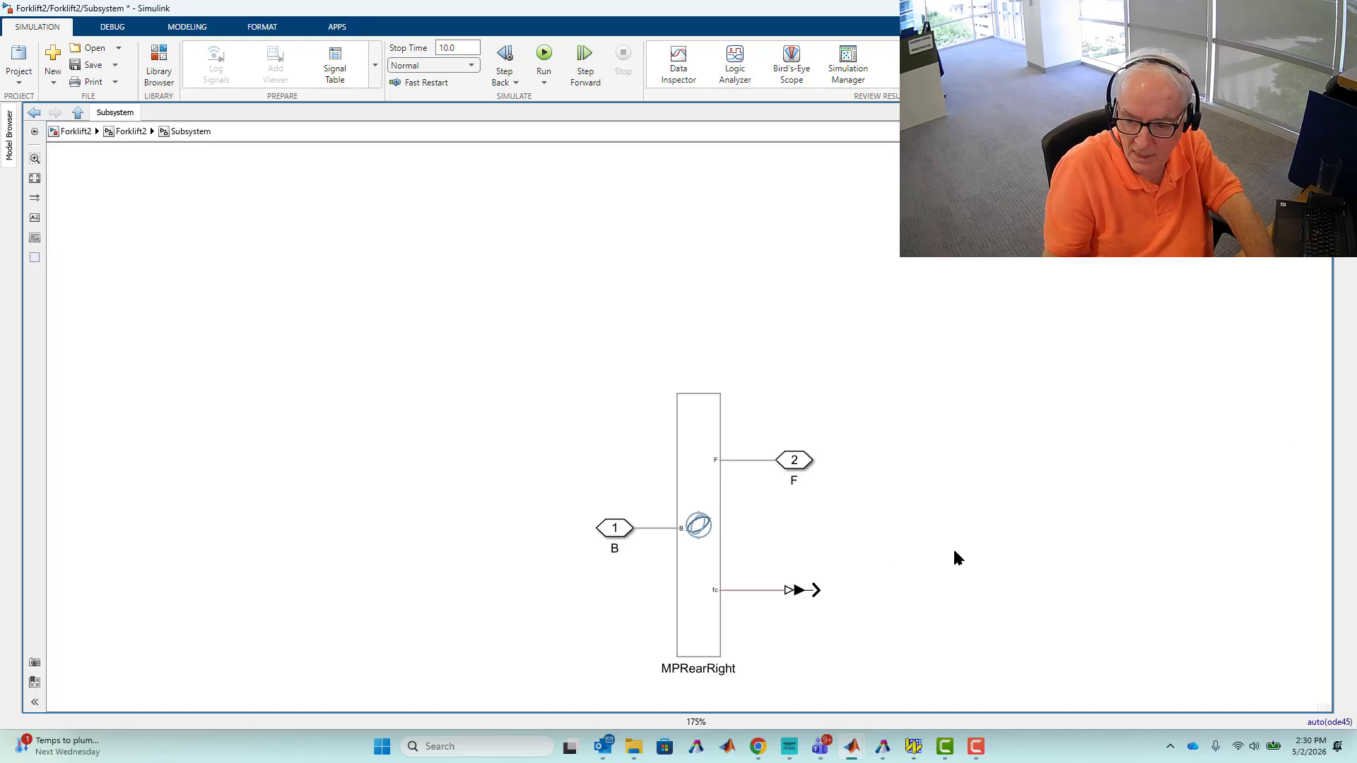
pyautogui.doubleClick(917, 571)
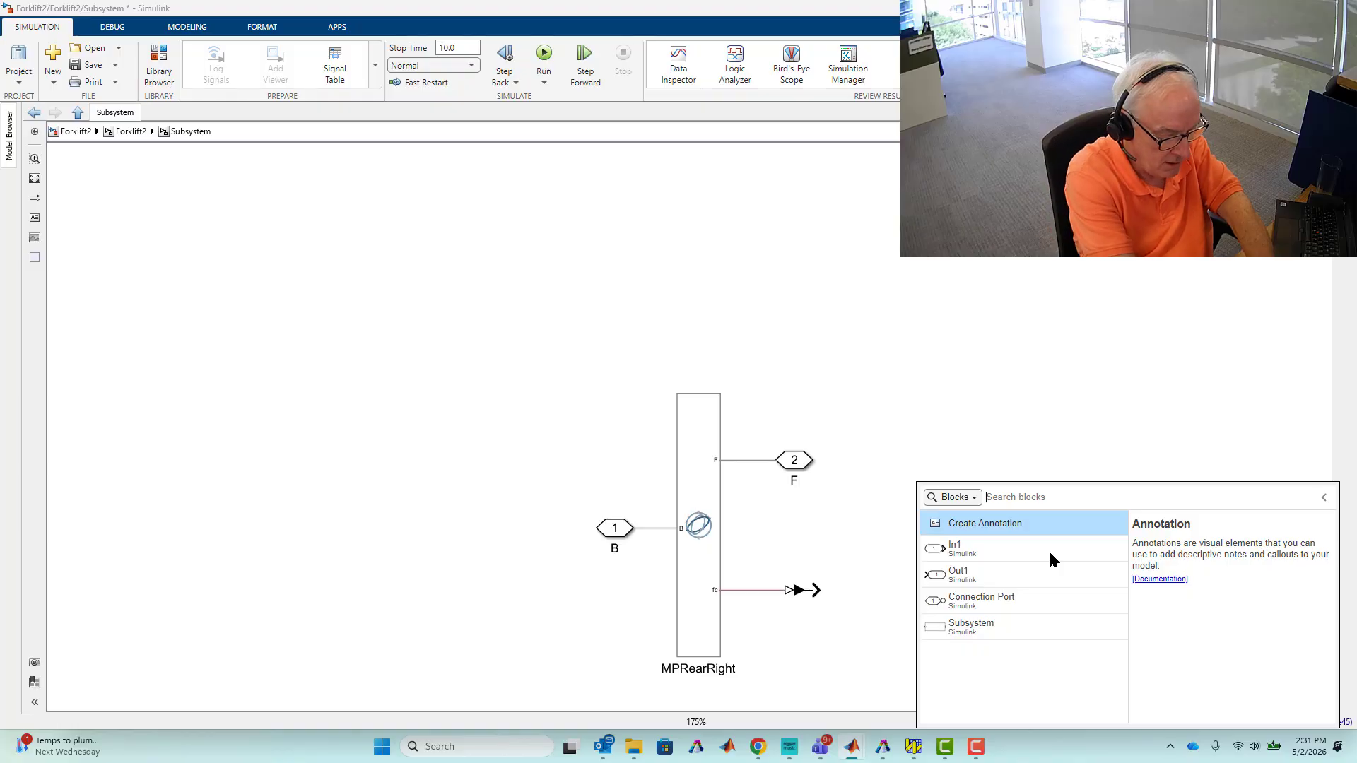
pyautogui.write('demux')
pyautogui.press('Return')
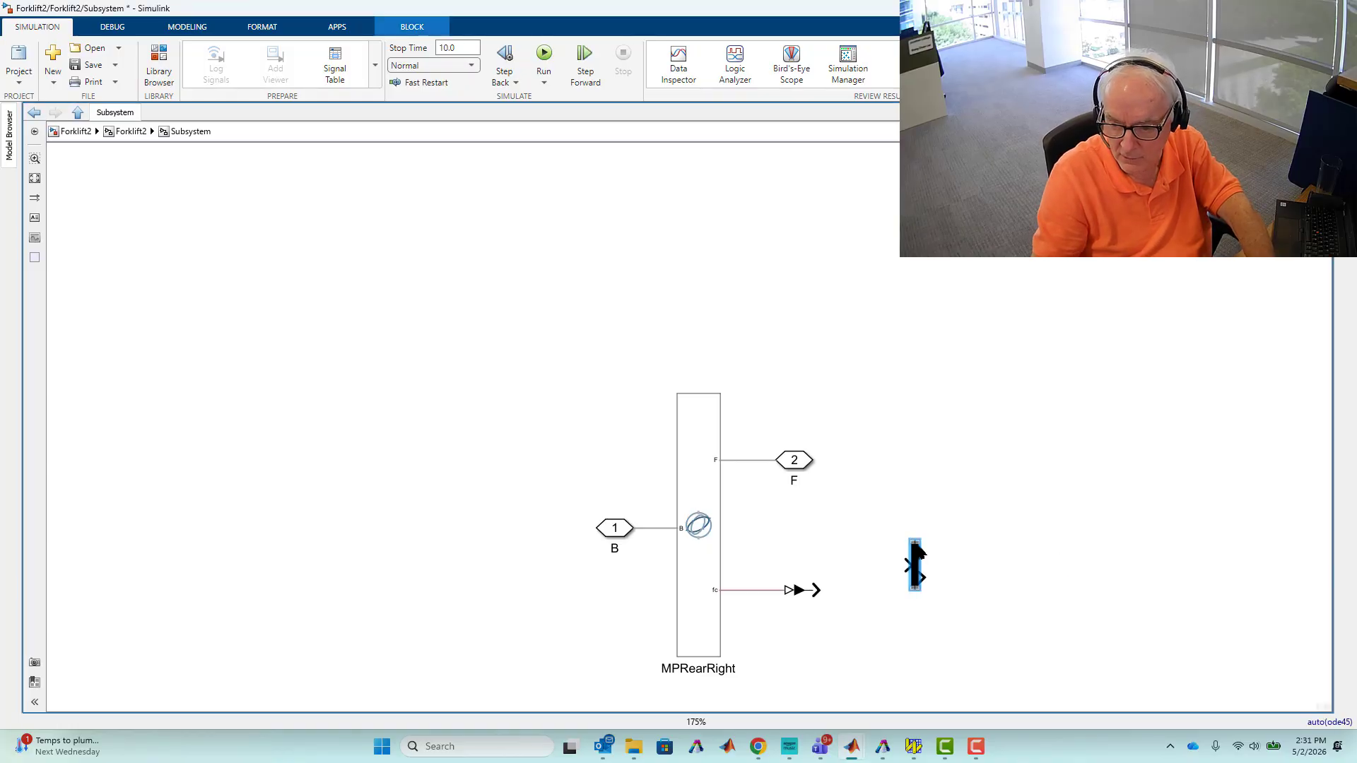
pyautogui.moveTo(921, 544); pyautogui.dragTo(893, 526)
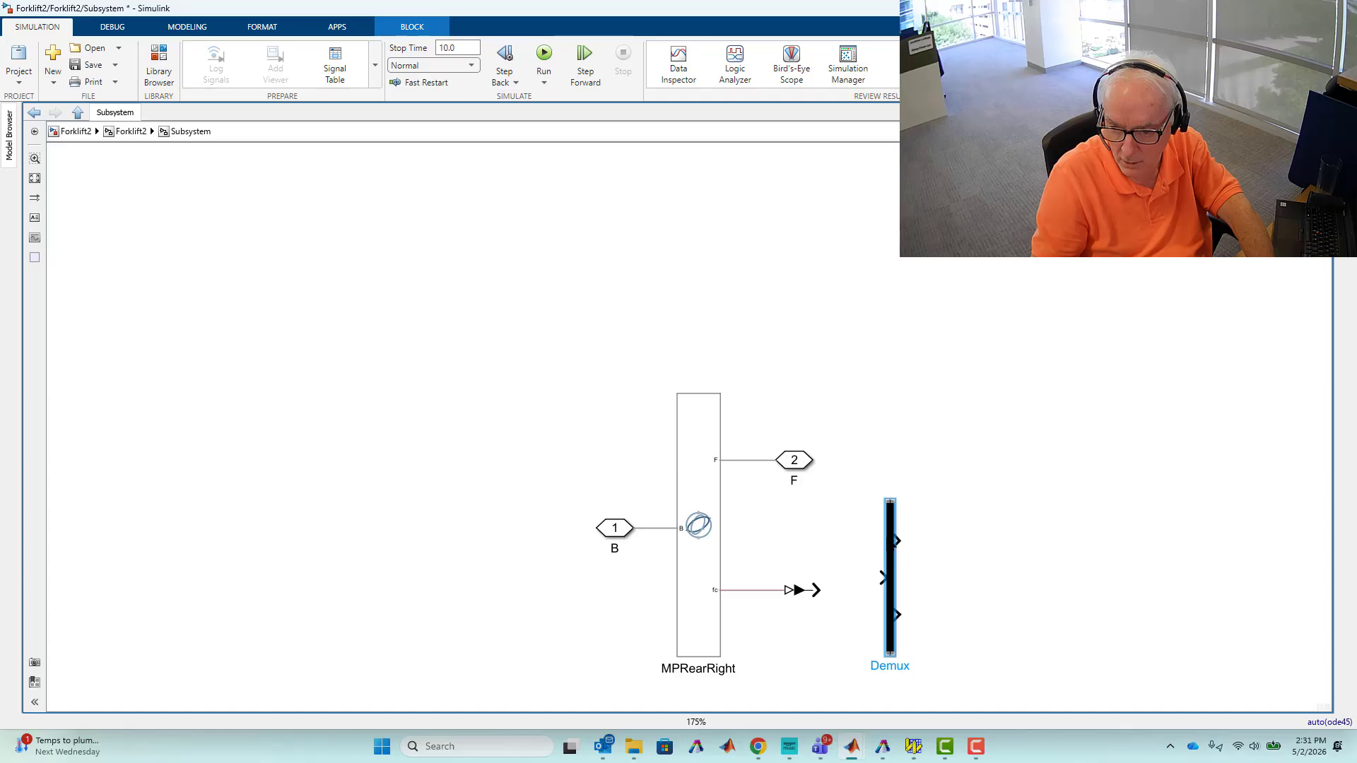
# Connect the converter's output to the Demux's middle input and shift the Demux slightly right.
pyautogui.moveTo(893, 541); pyautogui.dragTo(871, 586)
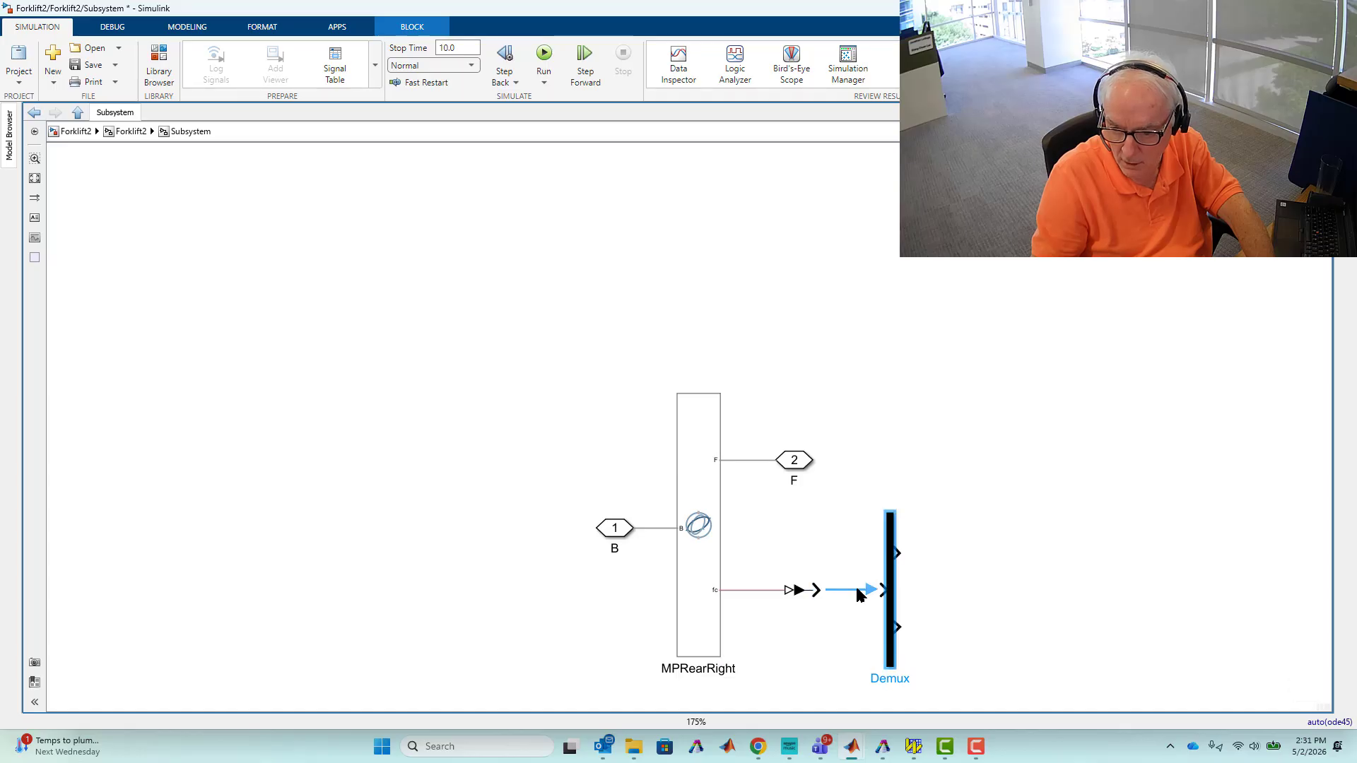
pyautogui.click(860, 592)
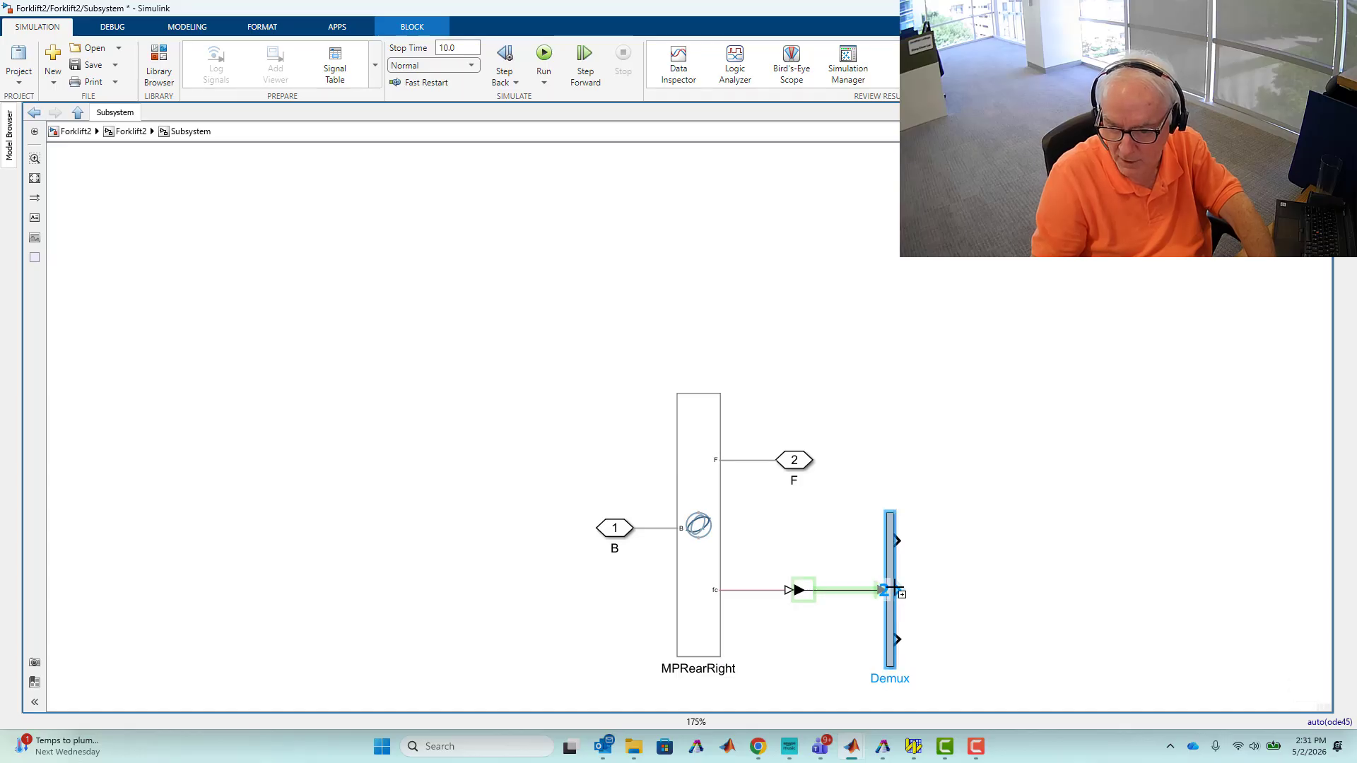
pyautogui.click(894, 589)
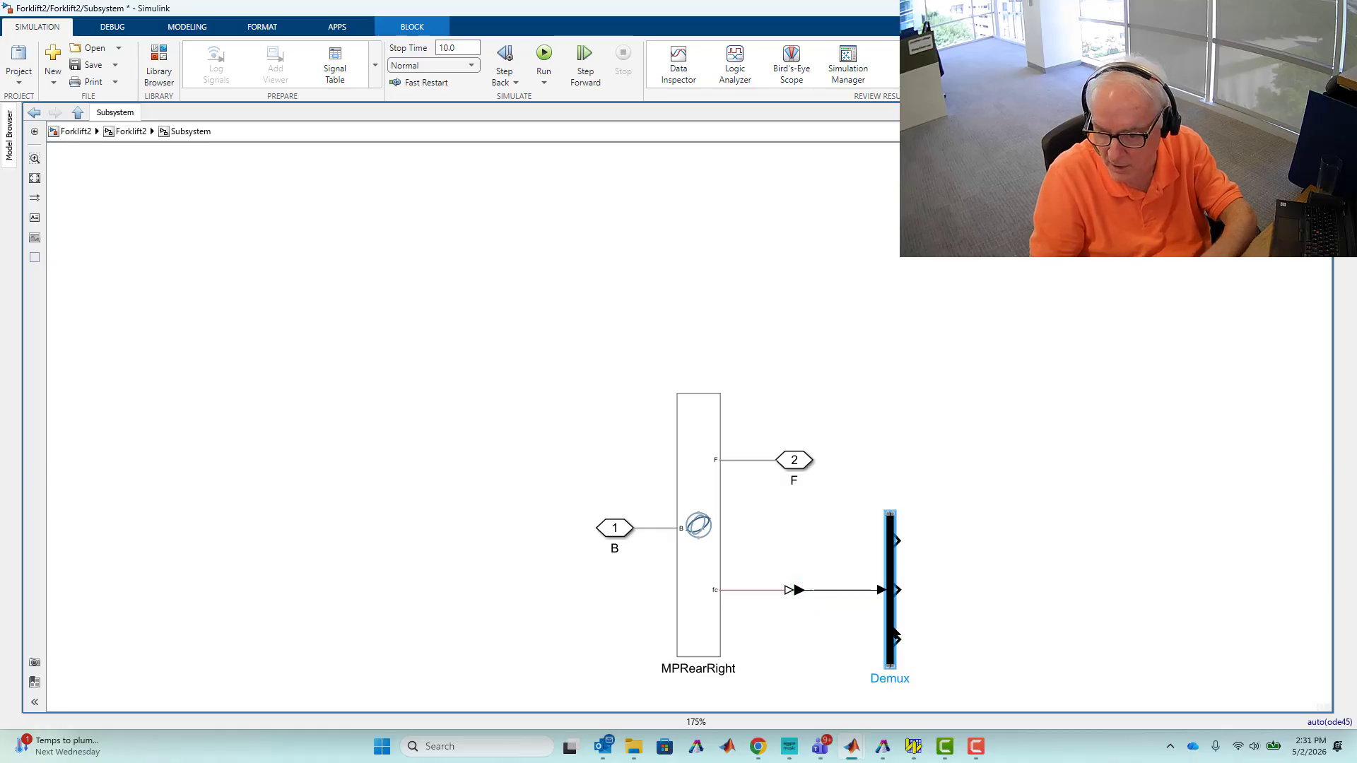
pyautogui.moveTo(893, 626); pyautogui.dragTo(912, 622)
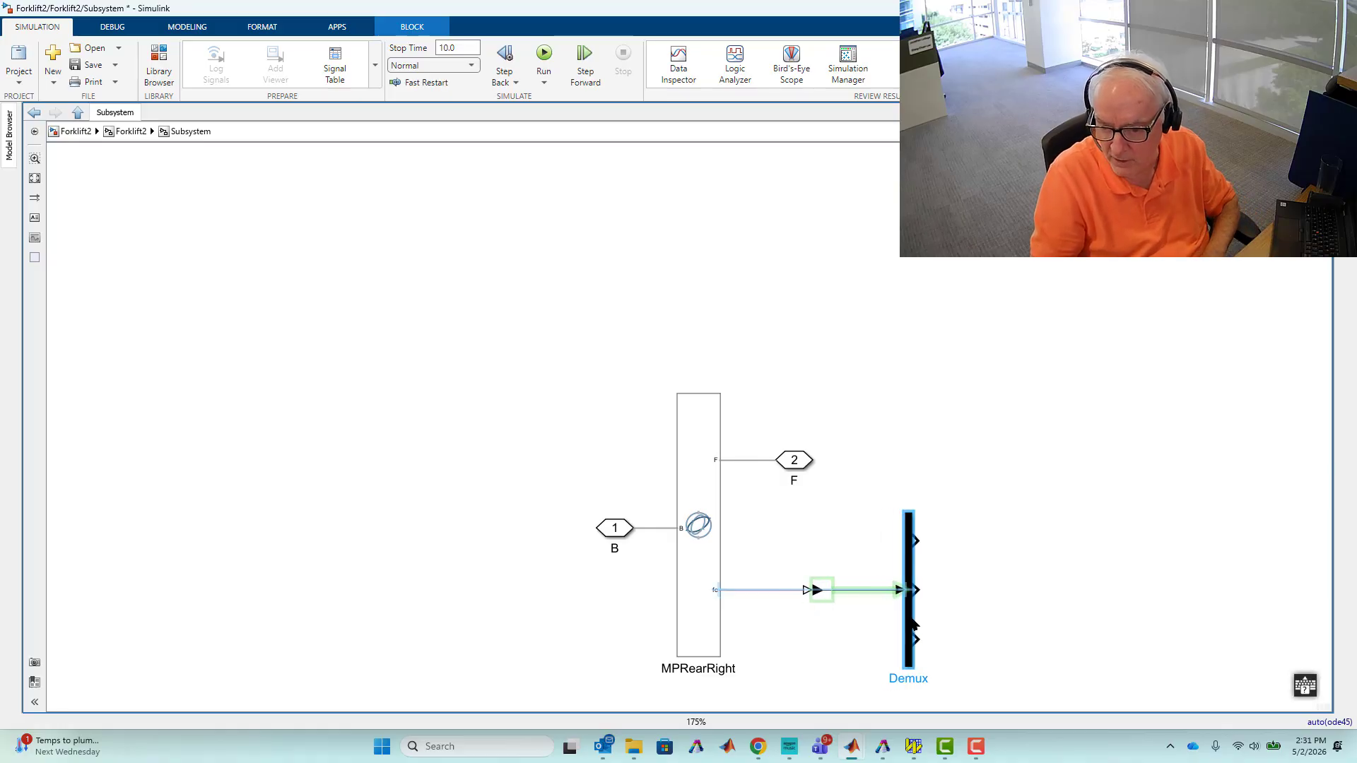
# Add an Outport and connect it to the Demux's third output.
pyautogui.click(970, 623)
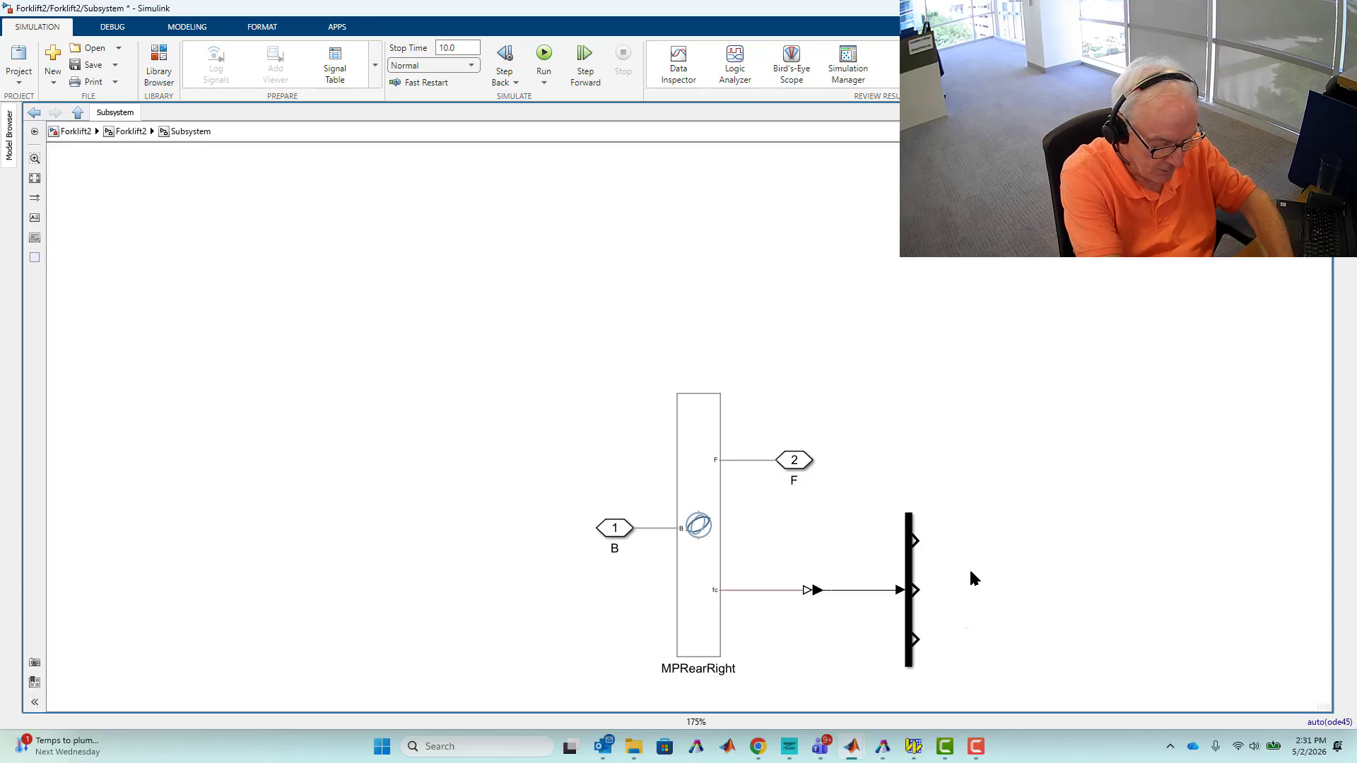
pyautogui.write('ou')
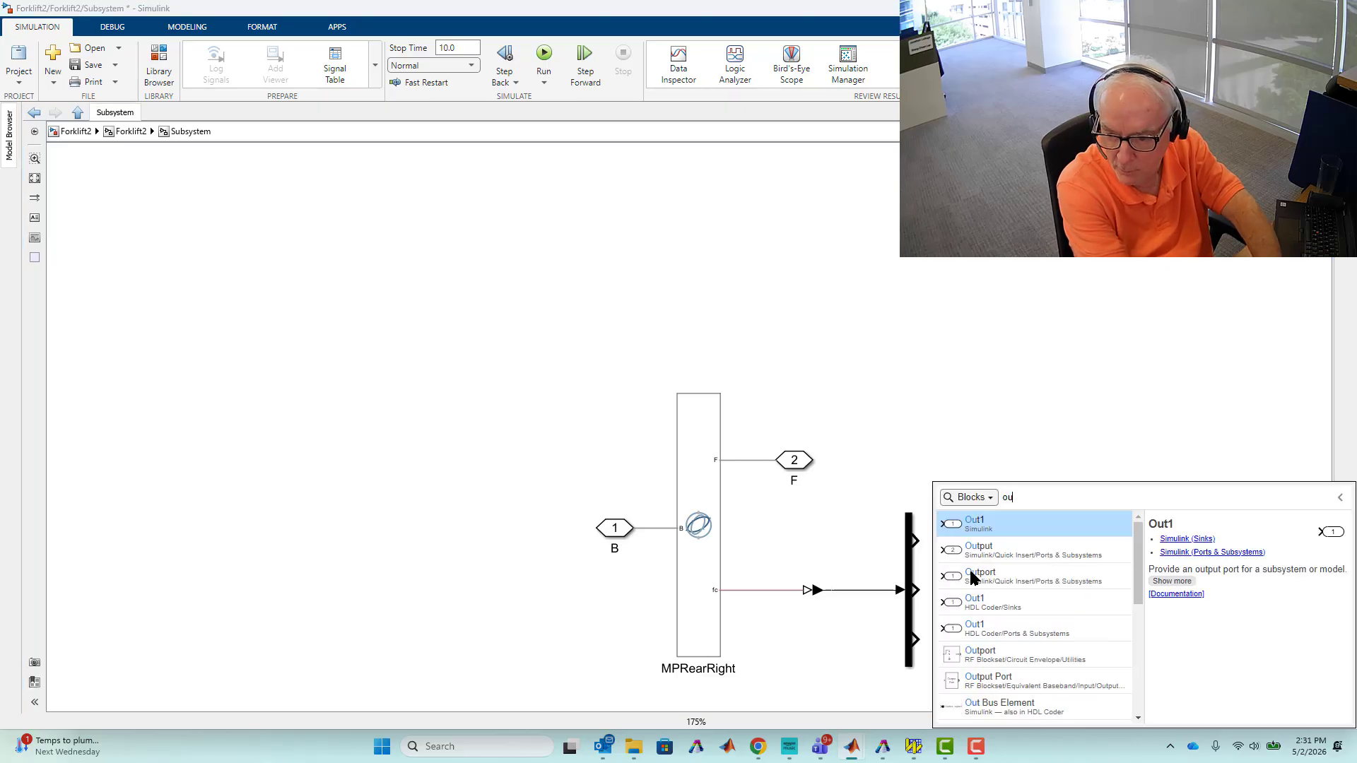
pyautogui.write('t')
pyautogui.press('Return')
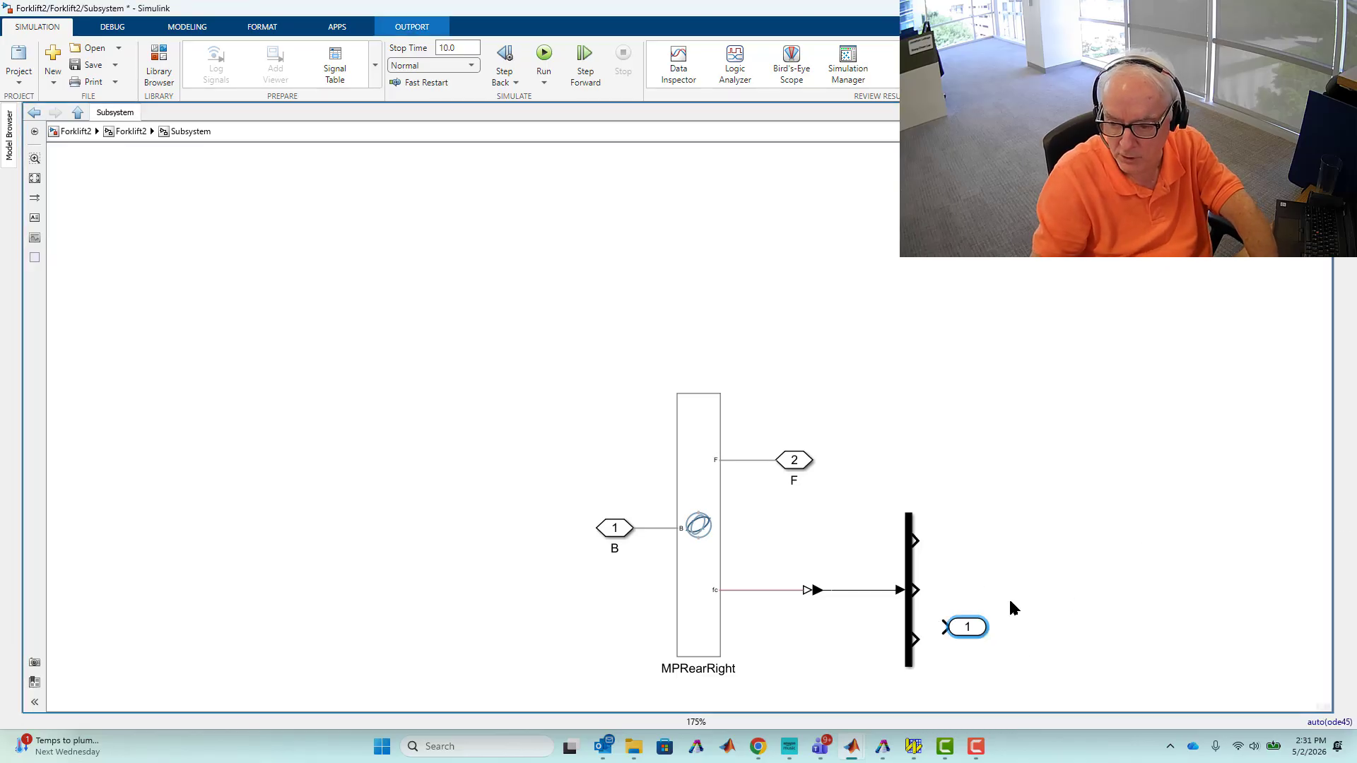
pyautogui.click(981, 645)
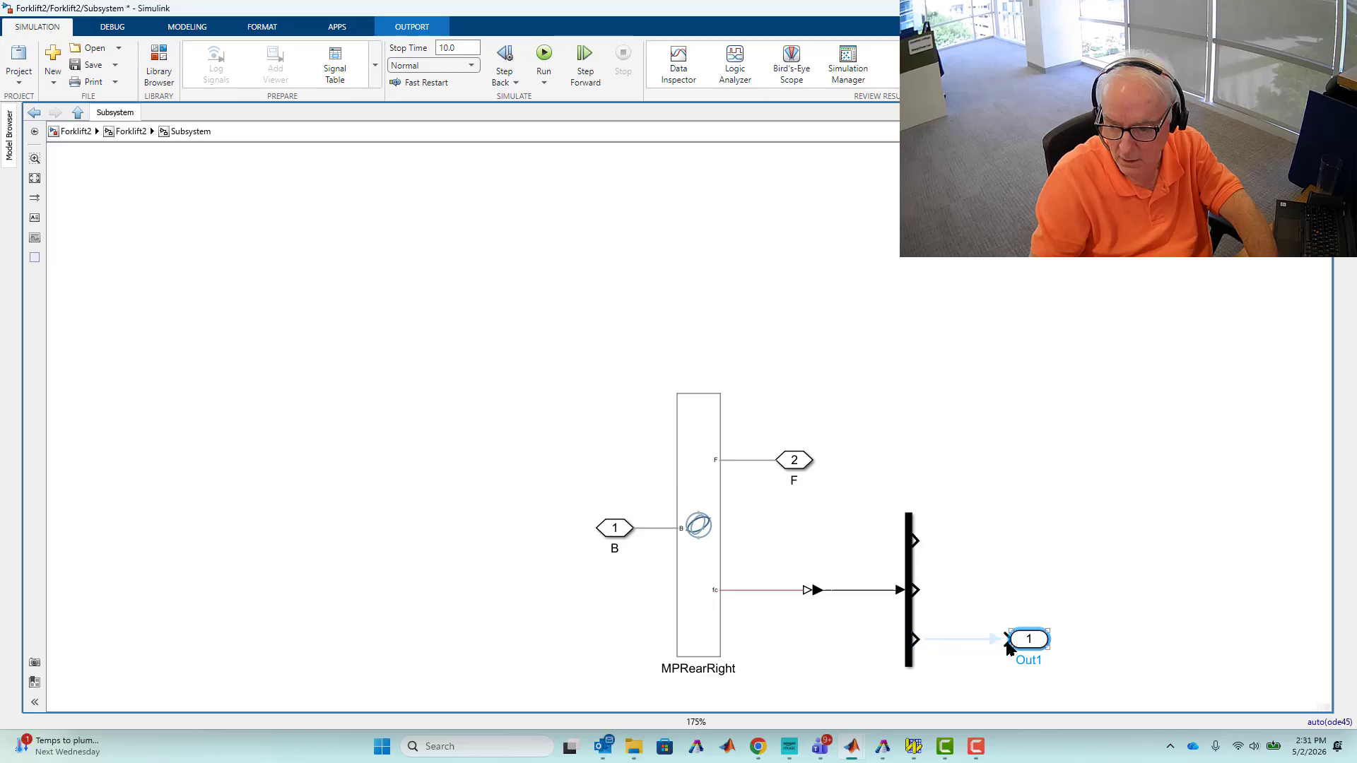
pyautogui.click(980, 640)
# Rename the new outport to Fz.
pyautogui.doubleClick(1025, 658)
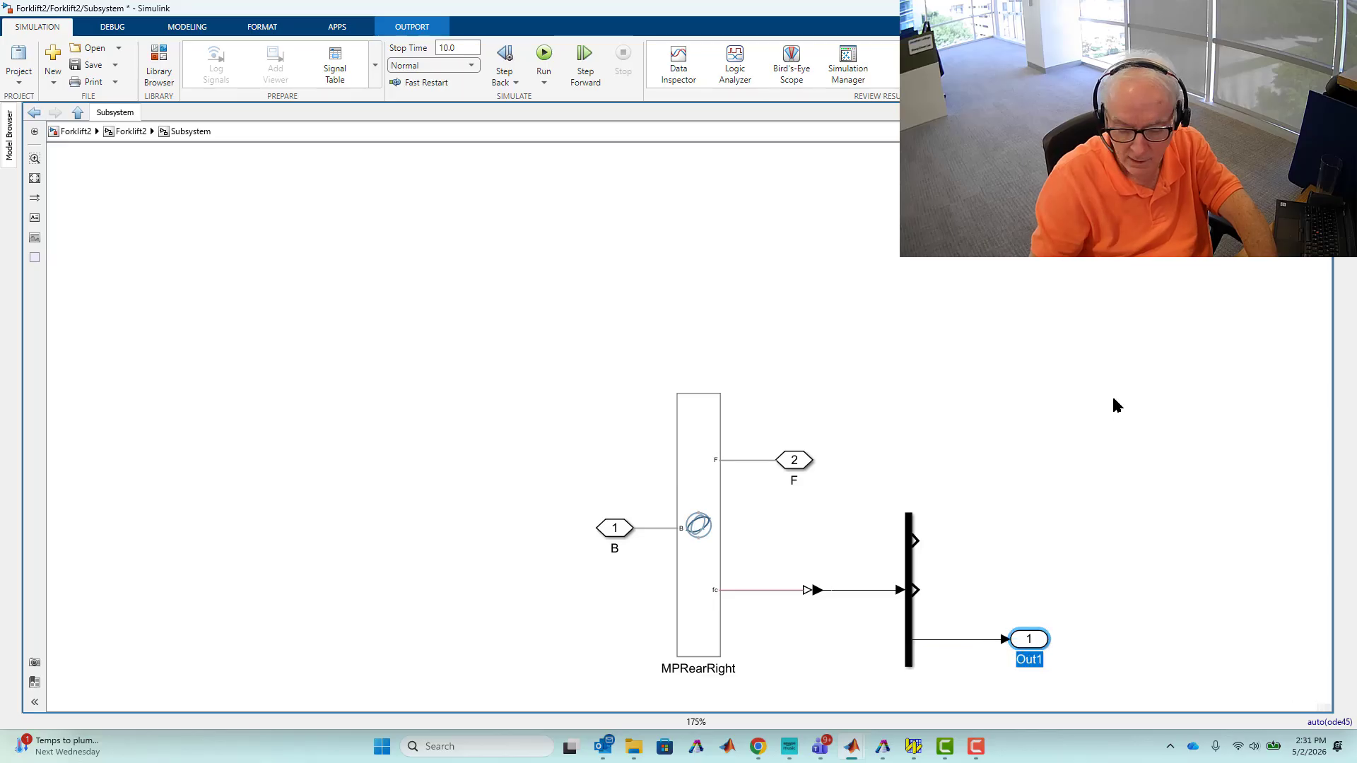
pyautogui.write('Fz')
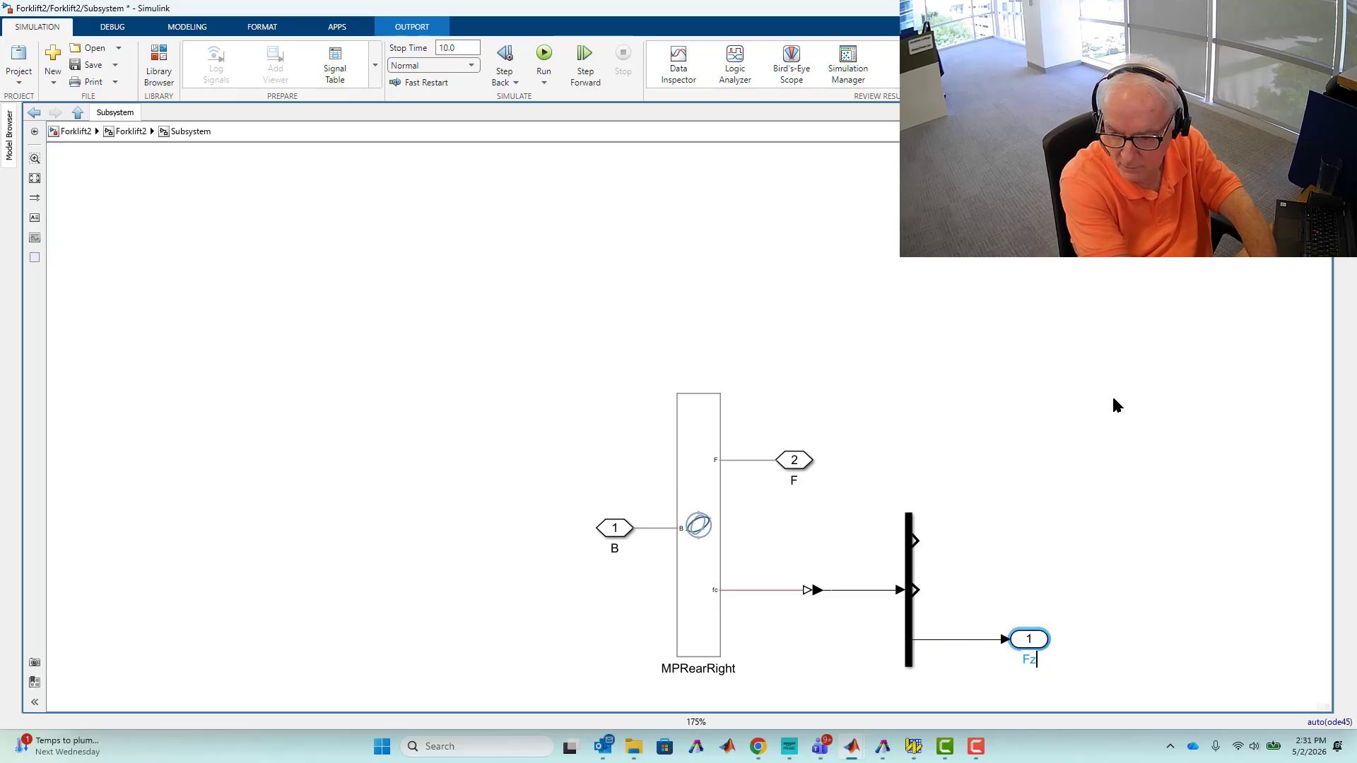
pyautogui.click(1012, 506)
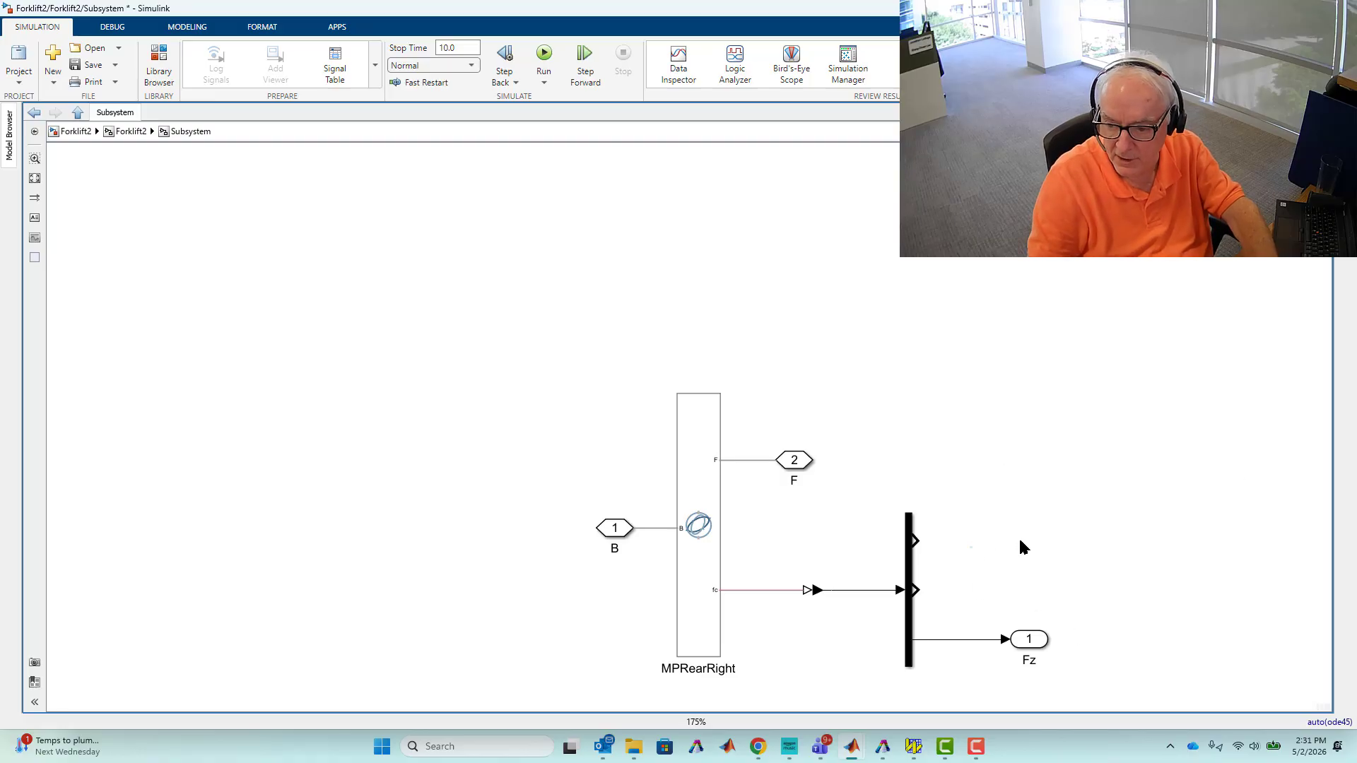
# Add Terminator blocks to the Demux's first and second outputs.
pyautogui.doubleClick(1002, 544)
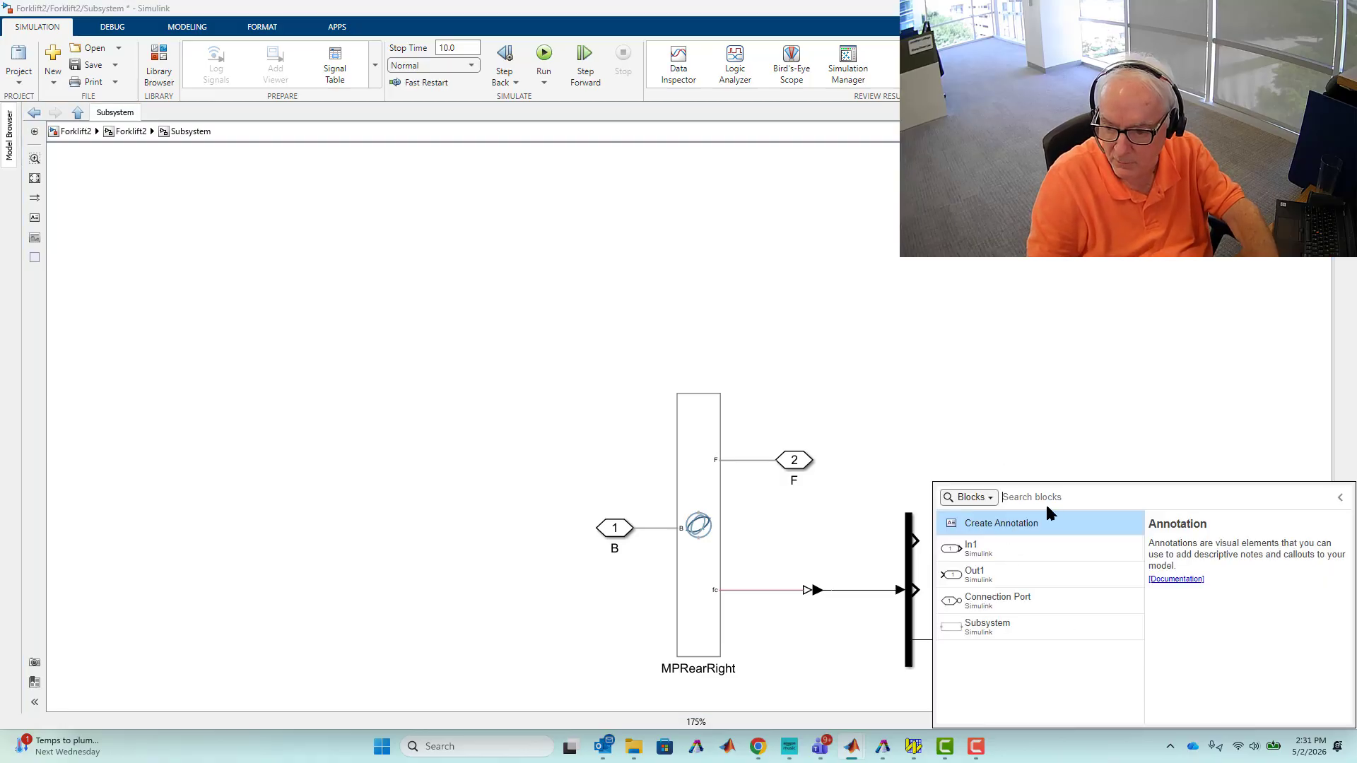
pyautogui.write('ter')
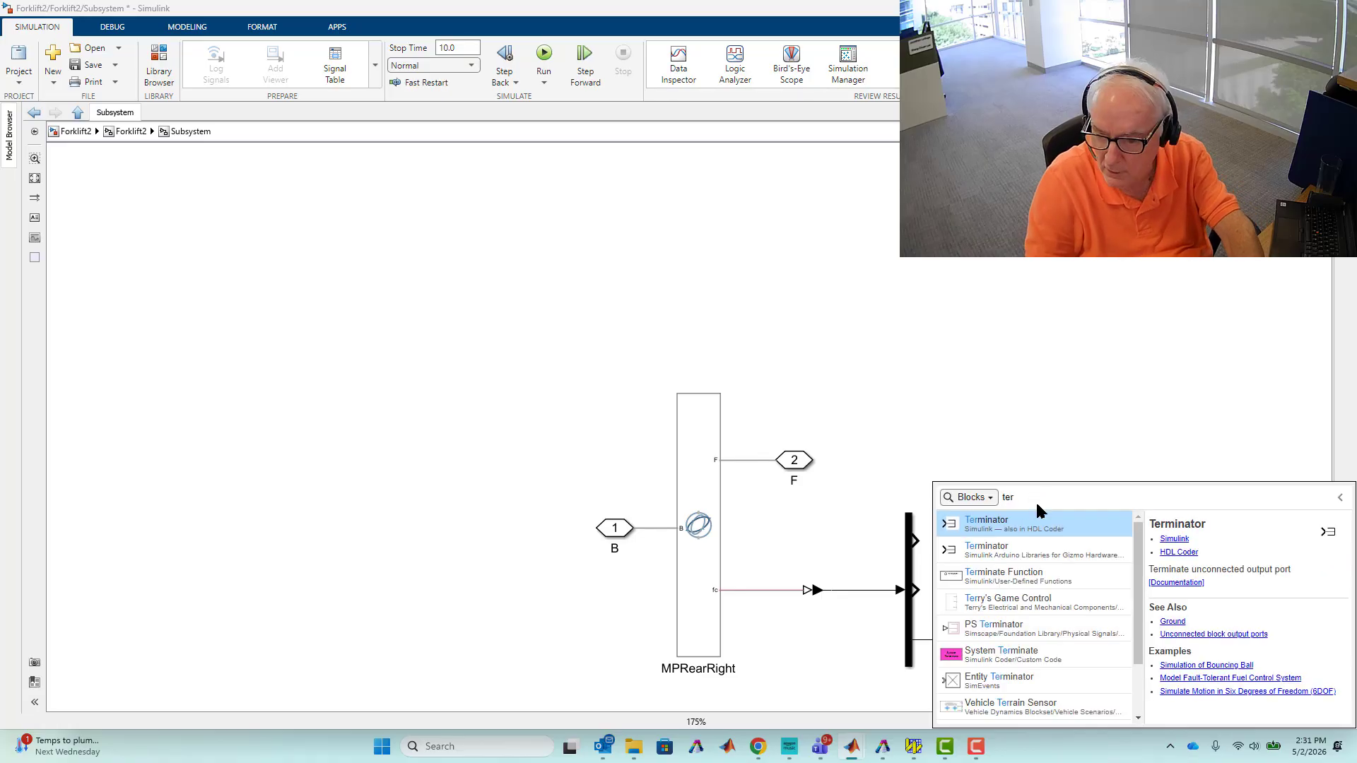
pyautogui.press('Return')
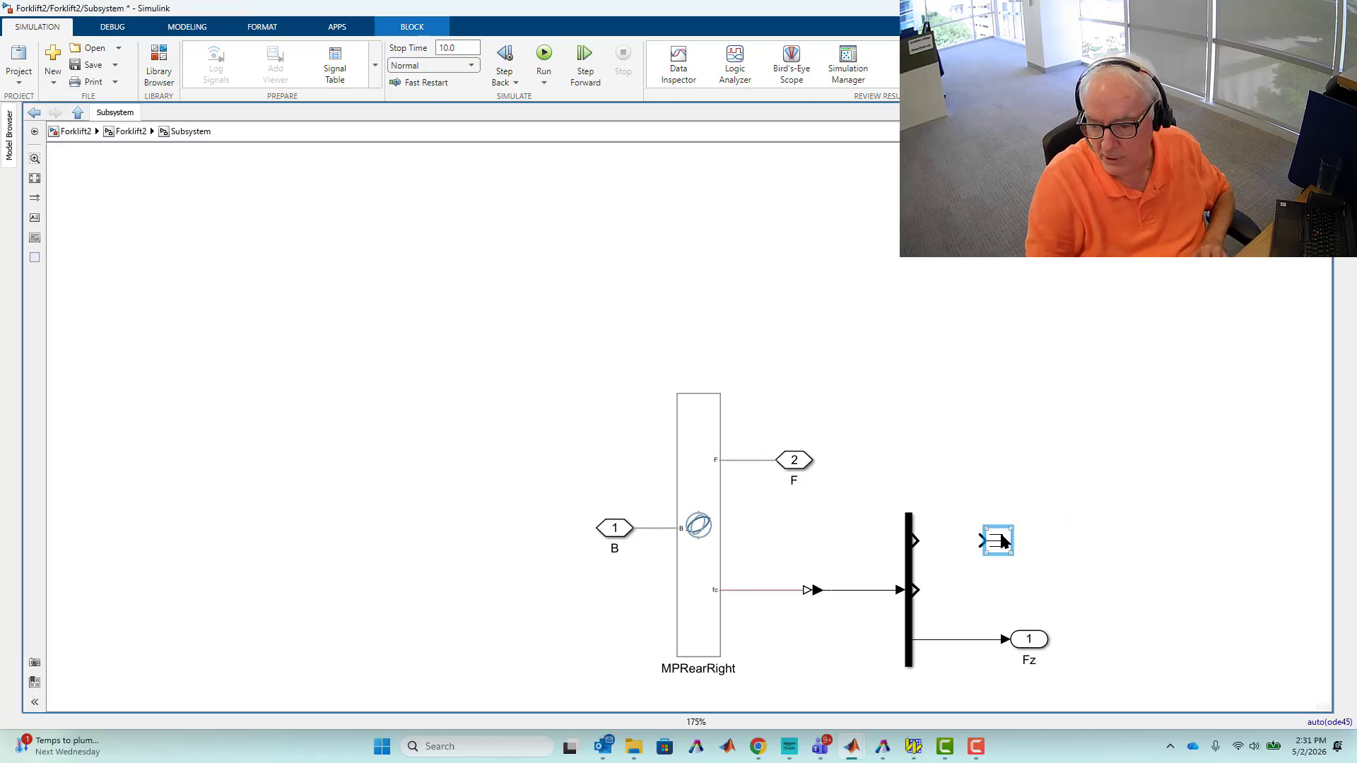
pyautogui.moveTo(1003, 537); pyautogui.dragTo(975, 589)
pyautogui.click(950, 543)
pyautogui.click(936, 589)
pyautogui.click(1056, 535)
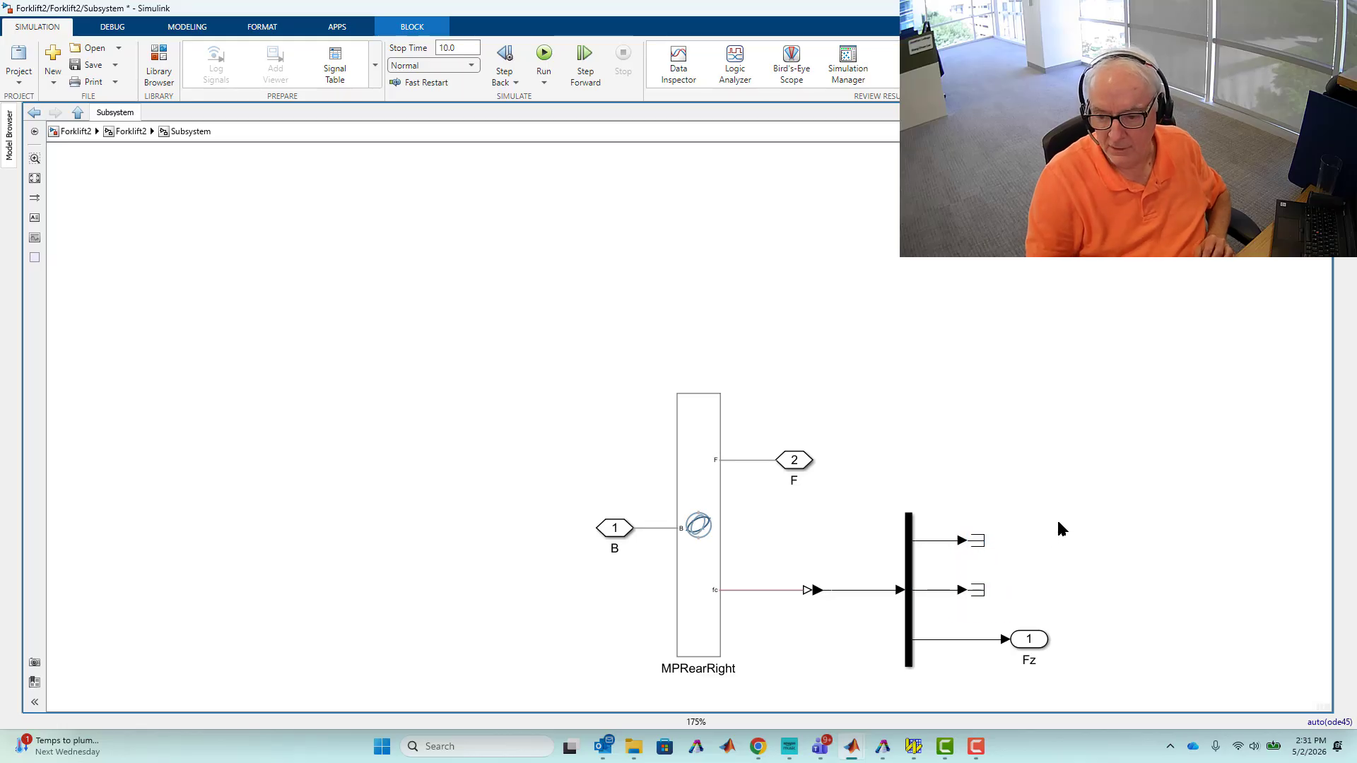
# Shift the Demux together with its terminators and the Fz outport slightly to the right.
pyautogui.moveTo(904, 483); pyautogui.dragTo(1122, 694)
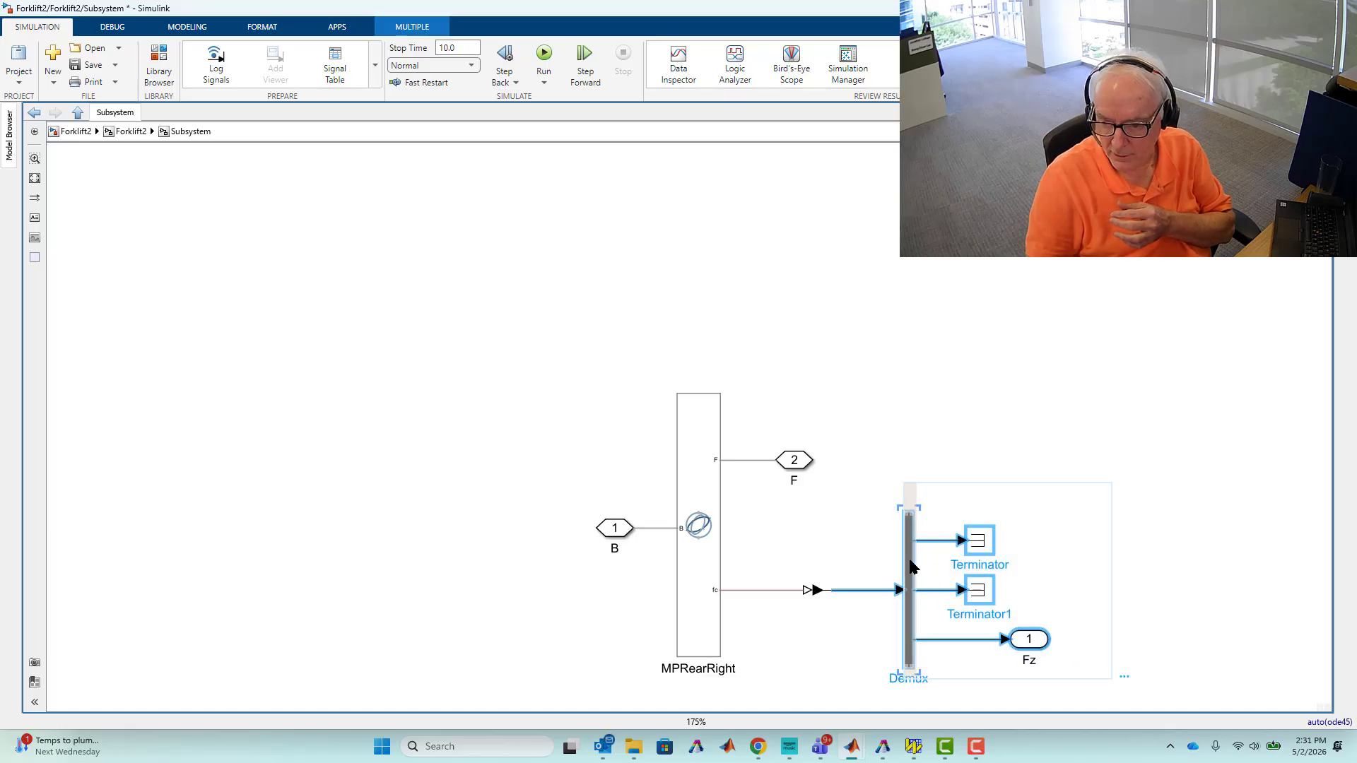
pyautogui.moveTo(916, 568); pyautogui.dragTo(960, 565)
pyautogui.click(896, 394)
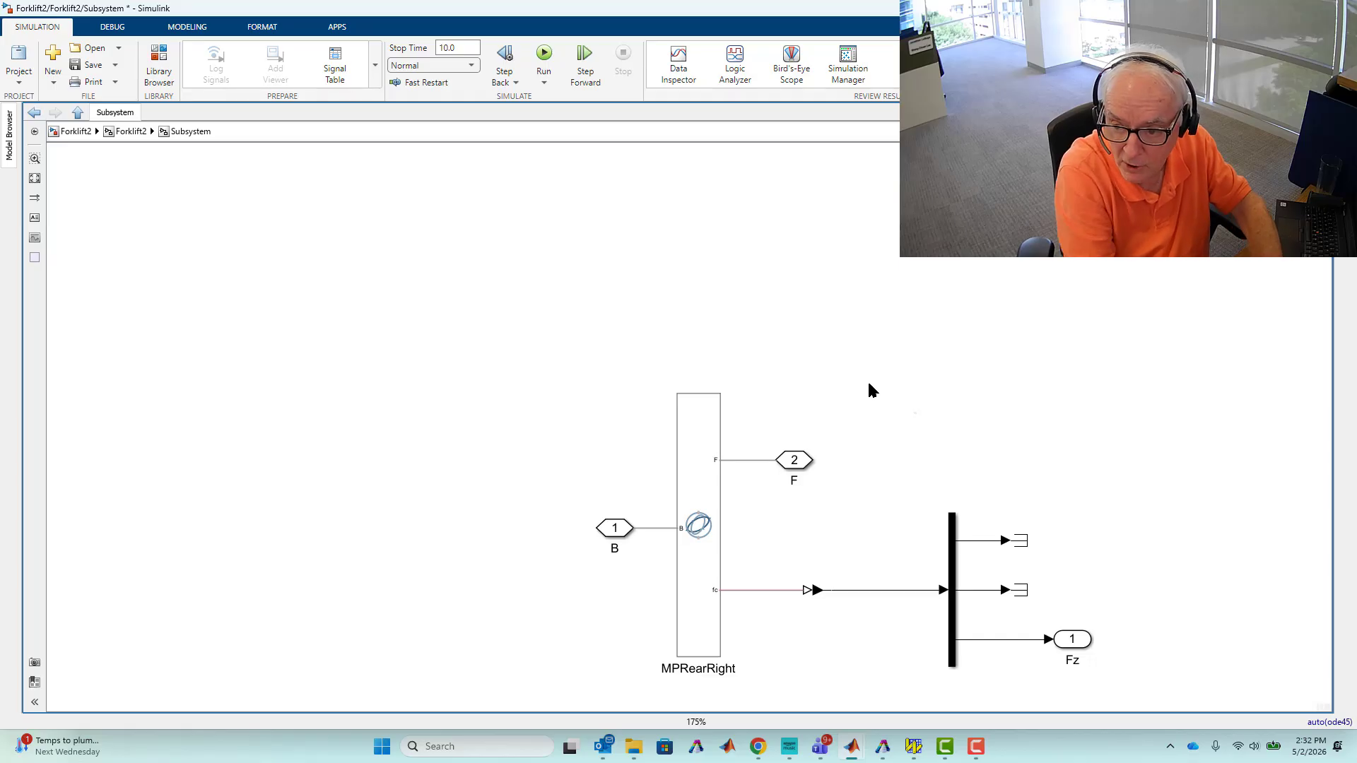
# Insert a Gain block between the converter and the Demux and set its gain to -1.
pyautogui.doubleClick(903, 364)
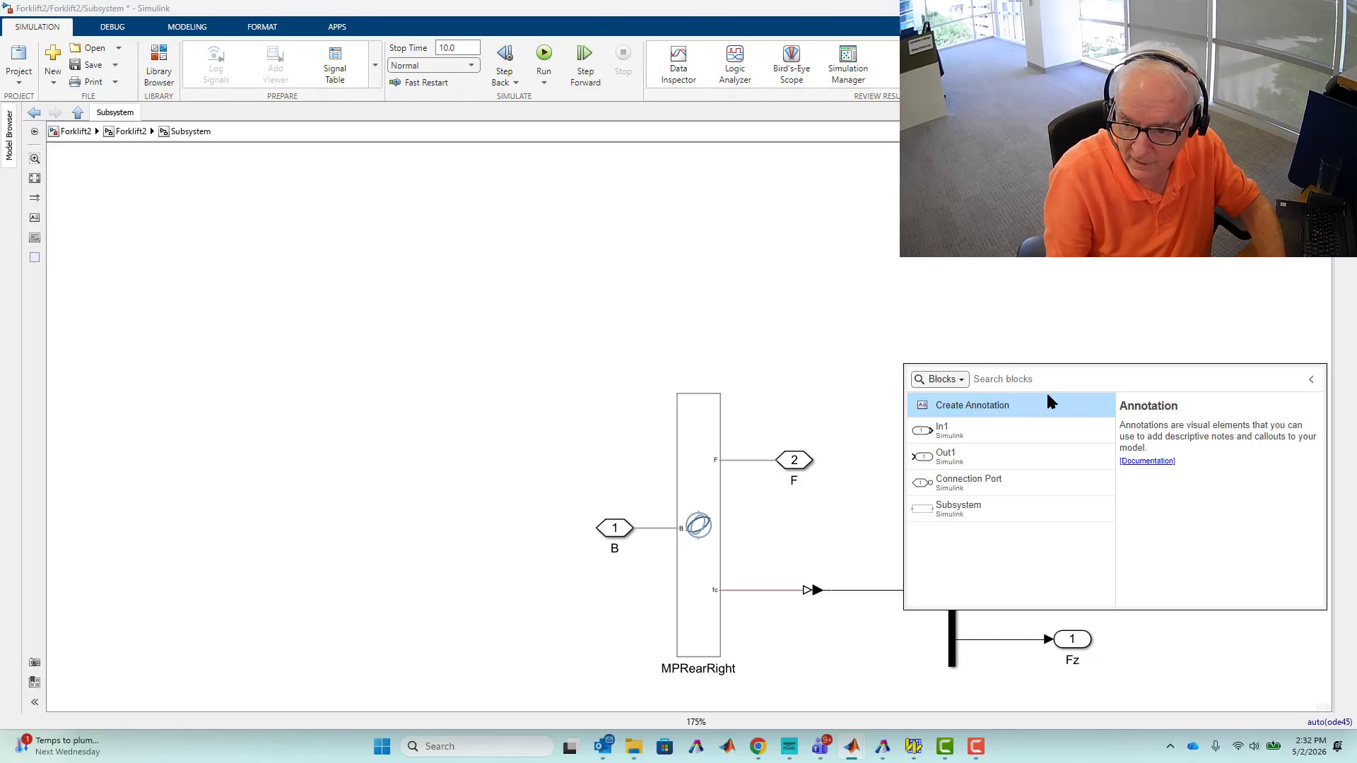
pyautogui.write('gain')
pyautogui.press('Return')
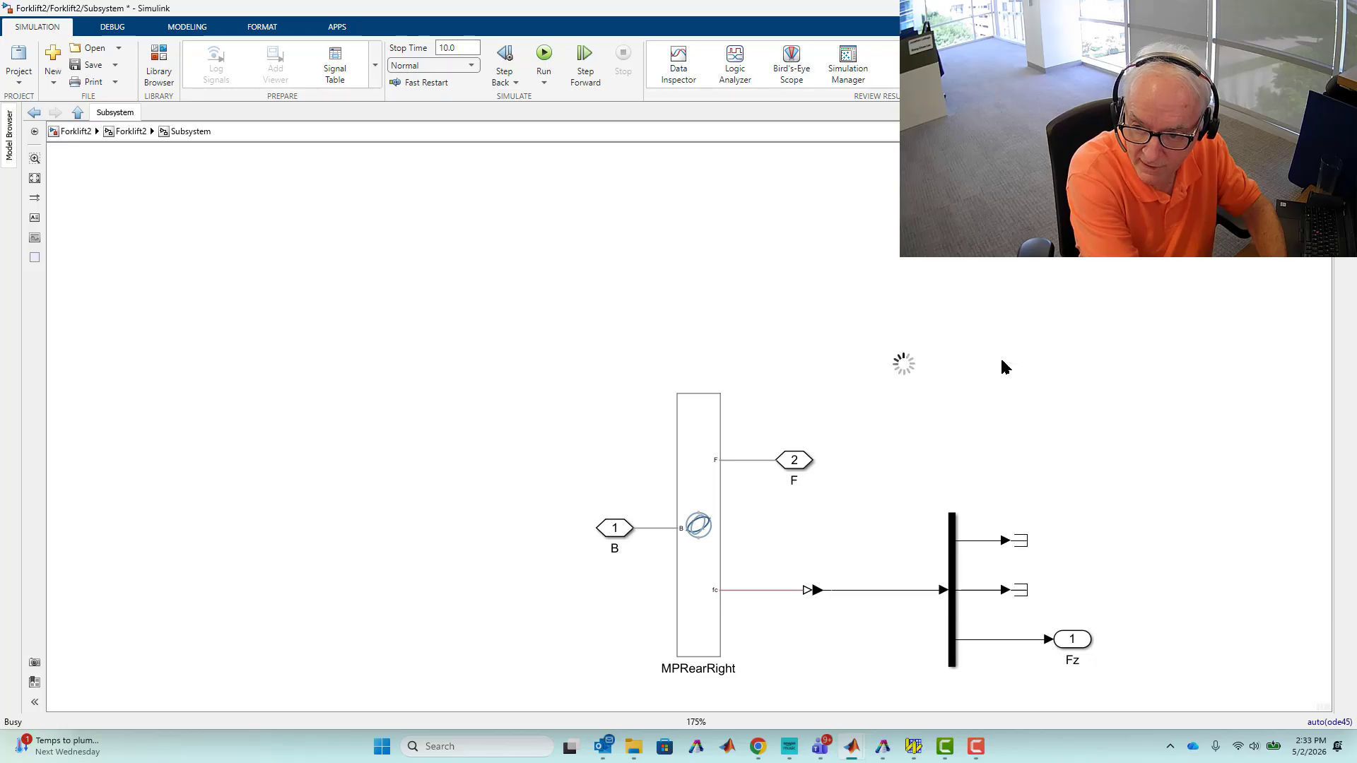
pyautogui.moveTo(889, 375); pyautogui.dragTo(883, 596)
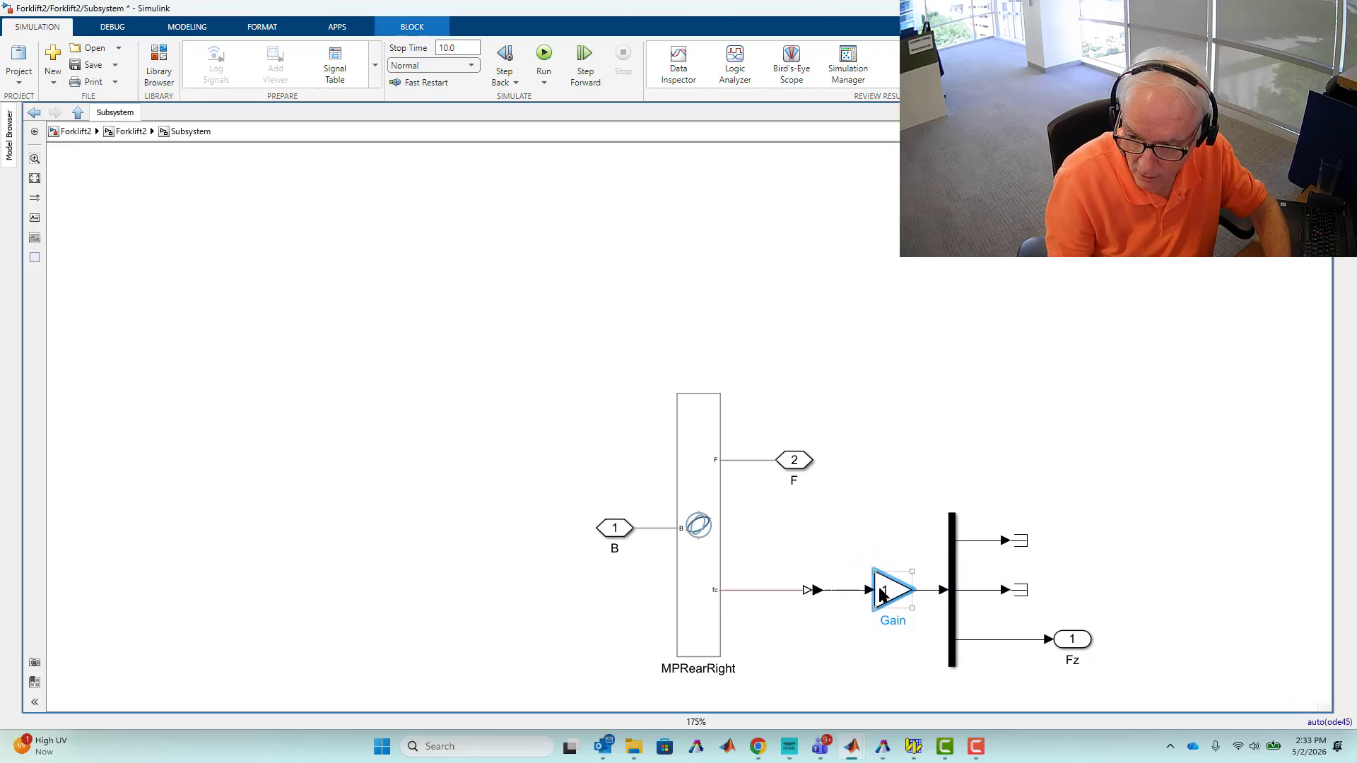
pyautogui.doubleClick(887, 591)
pyautogui.write('-1')
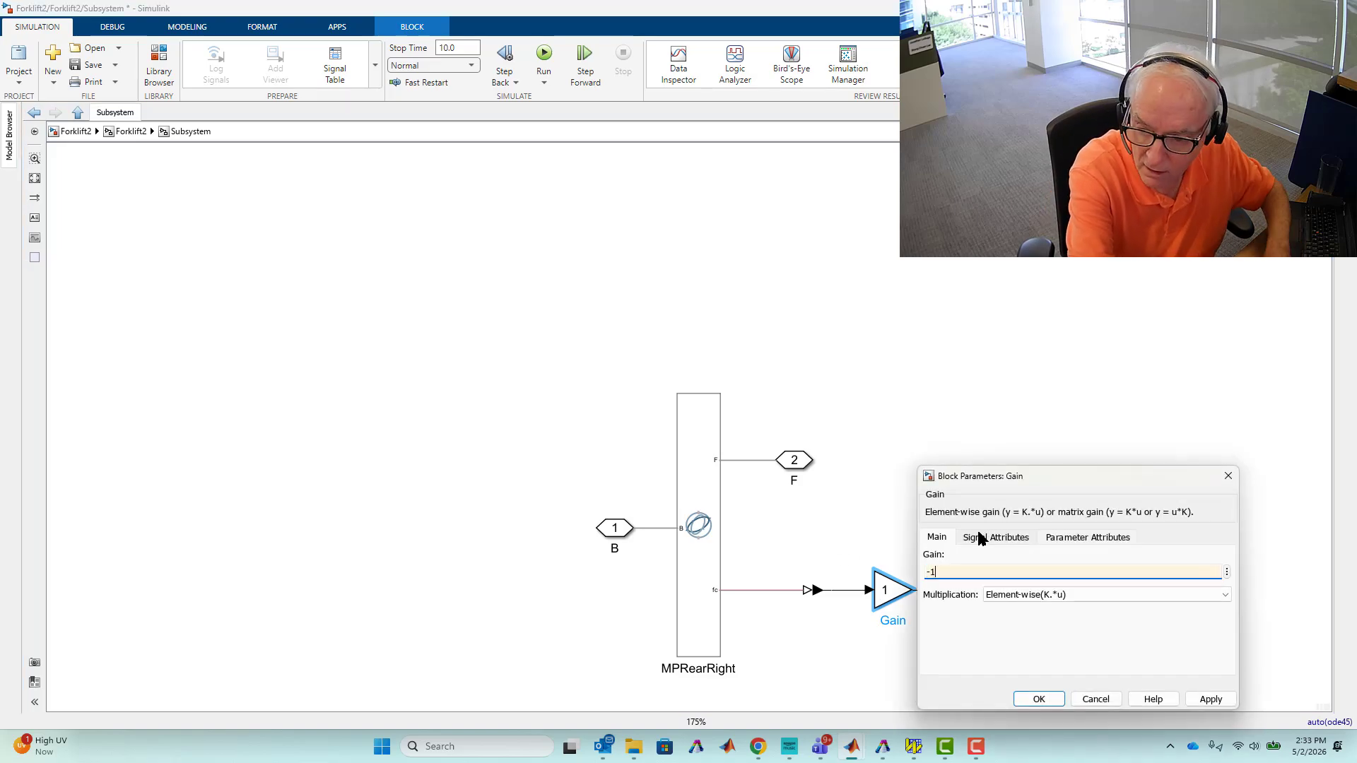
pyautogui.click(1033, 699)
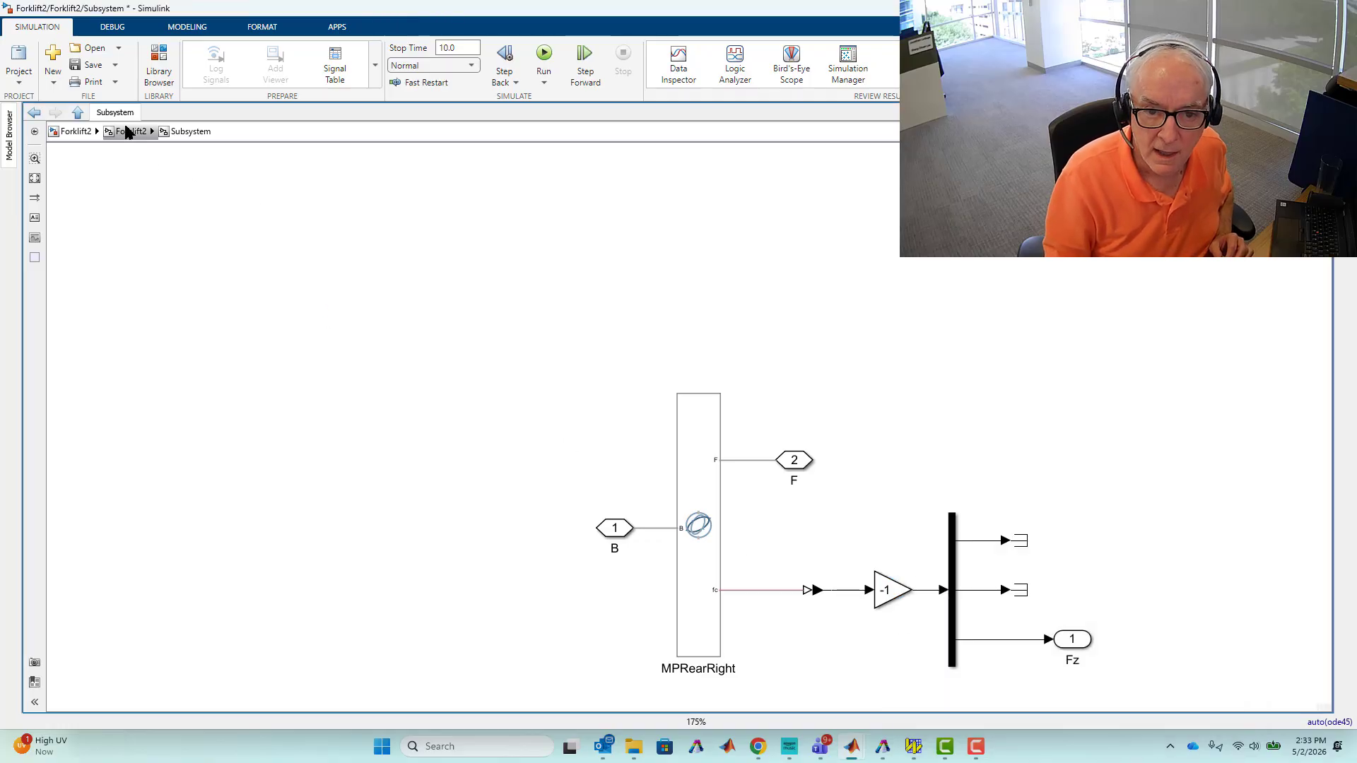
# Return to the top-level Forklift2 model and make the three mechanism-platform subsystem blocks the same size.
pyautogui.click(142, 130)
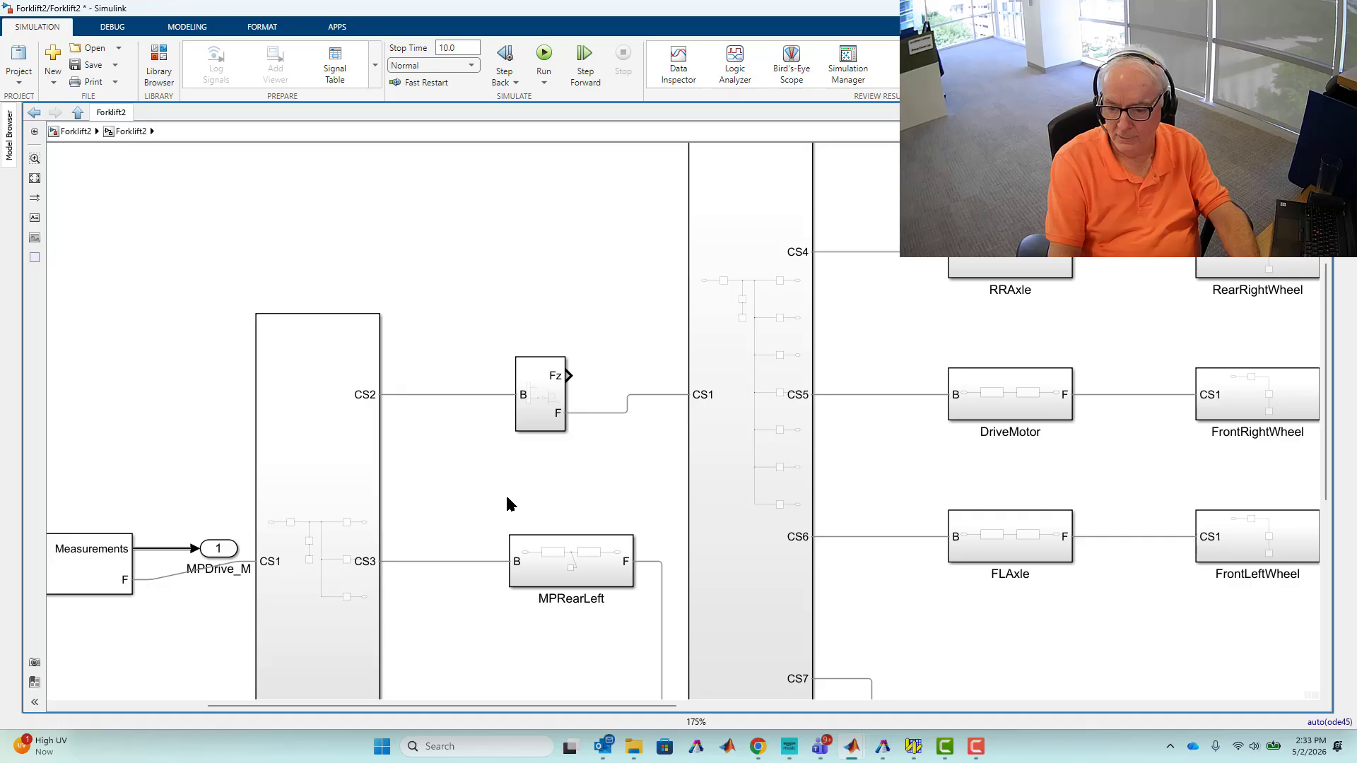
pyautogui.click(552, 552)
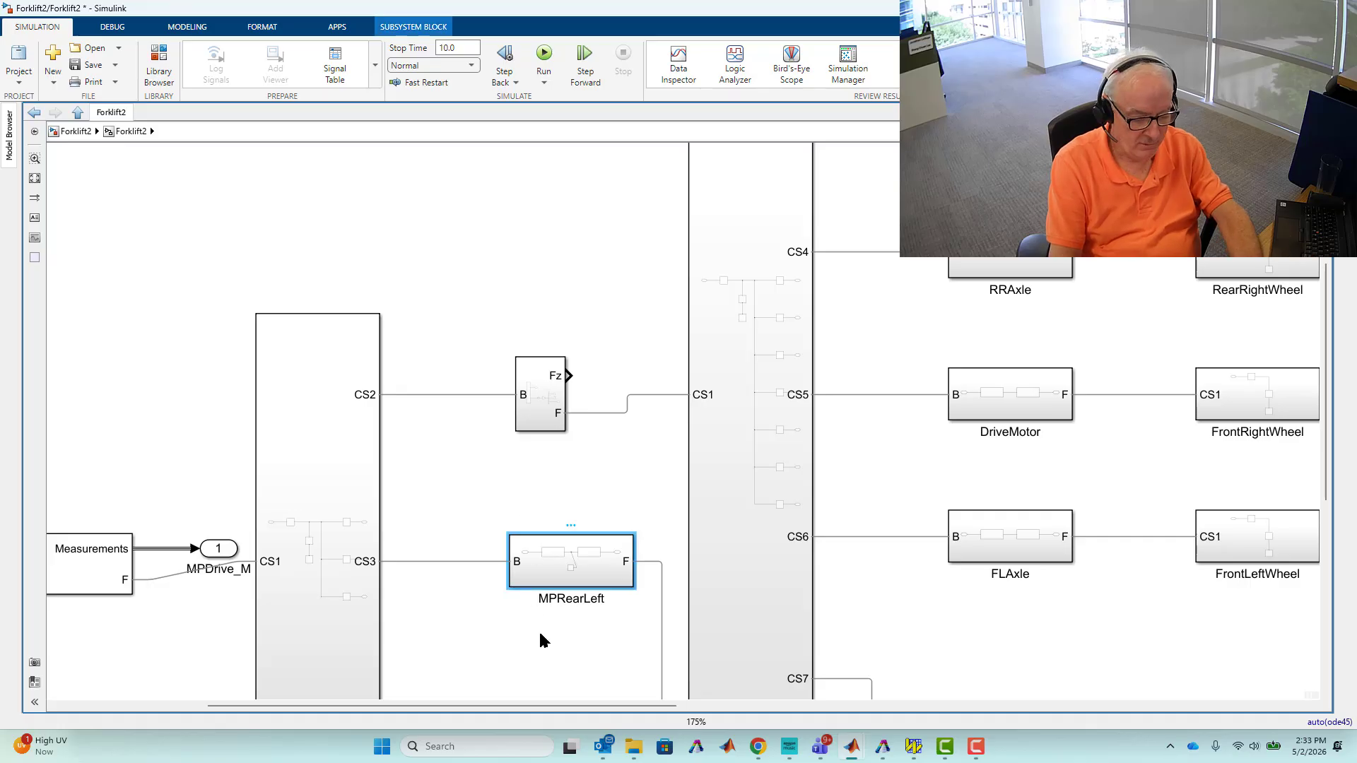
pyautogui.press('space')
pyautogui.click(412, 647)
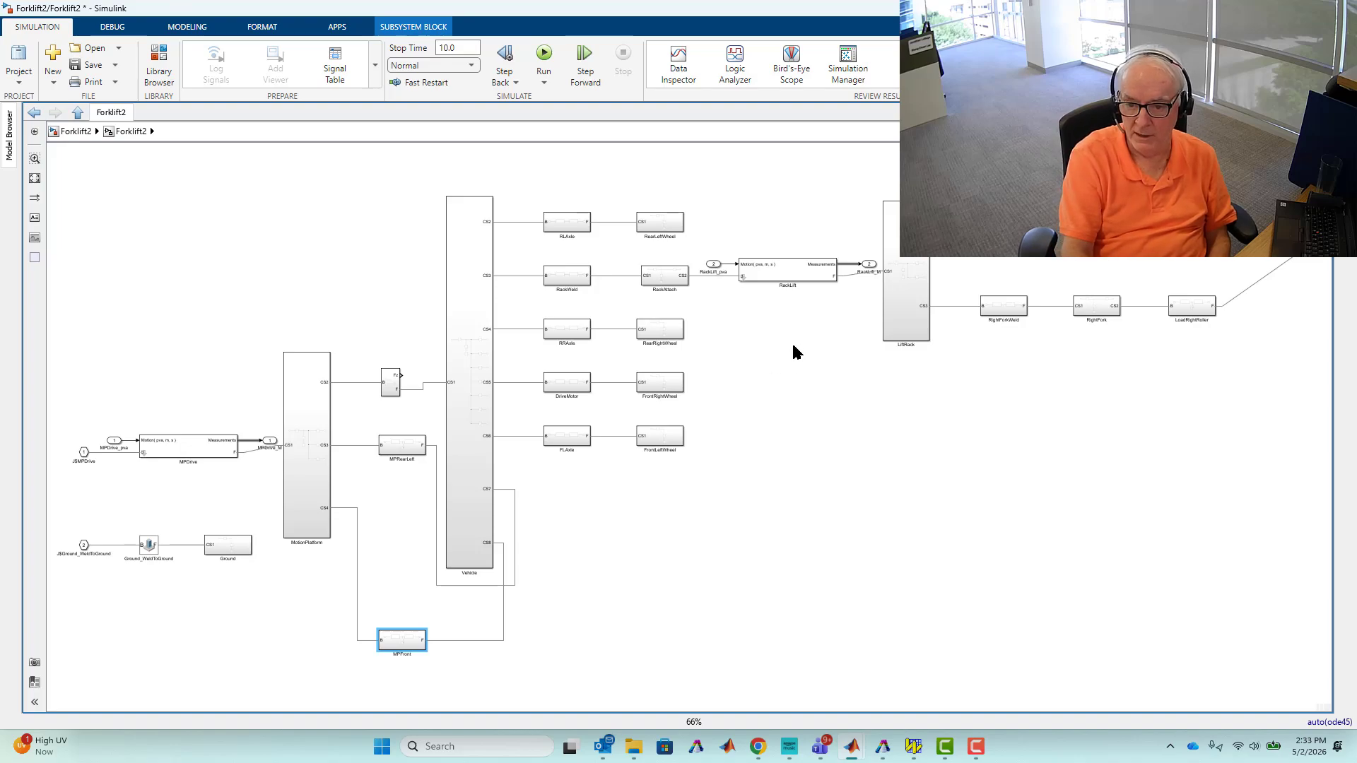
pyautogui.click(571, 386)
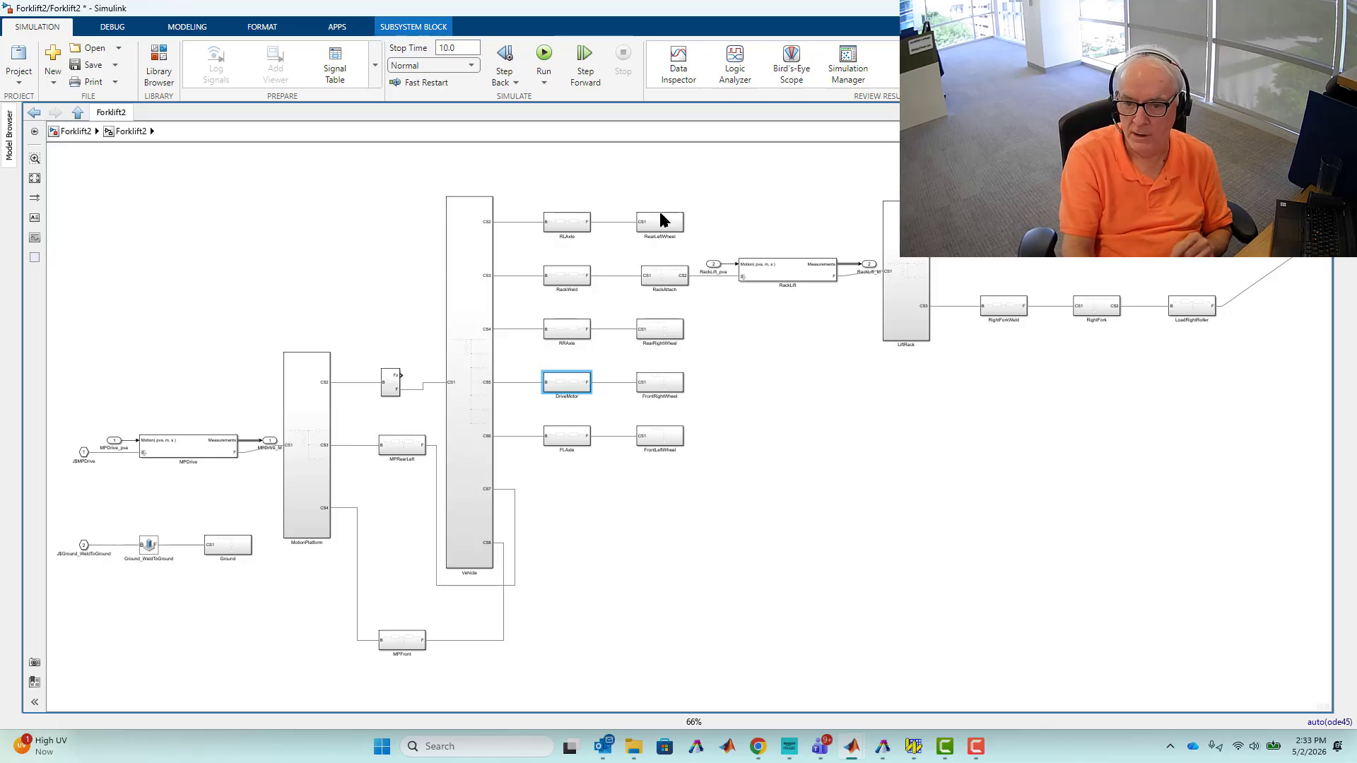
pyautogui.click(471, 230)
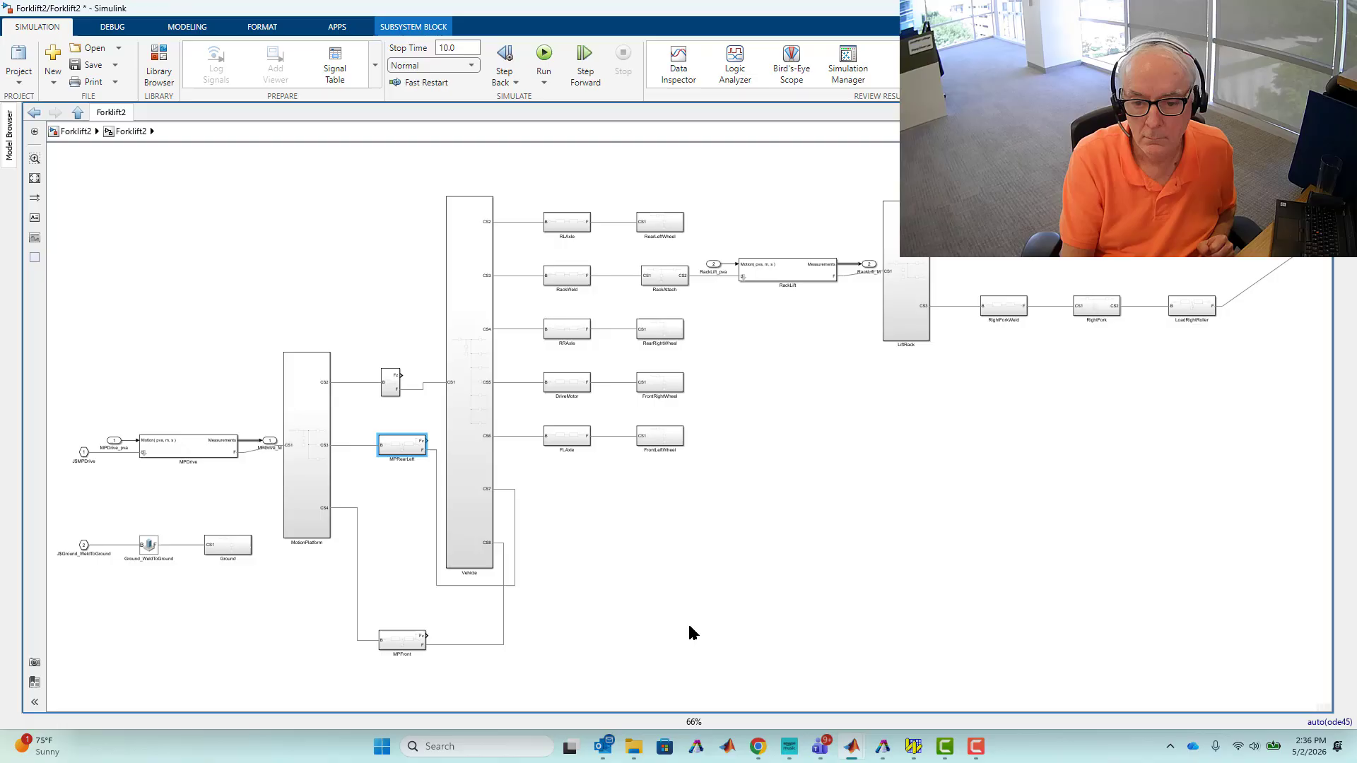
pyautogui.click(687, 622)
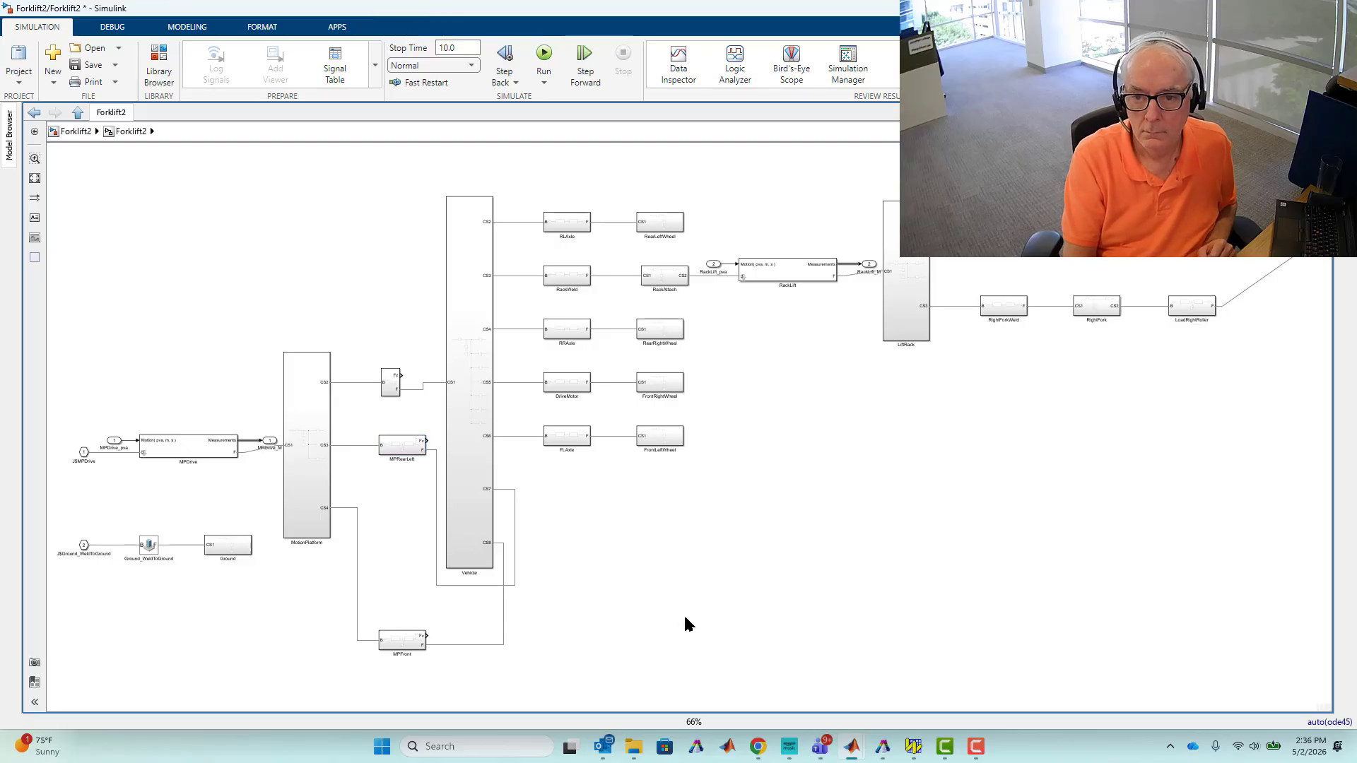
pyautogui.click(400, 644)
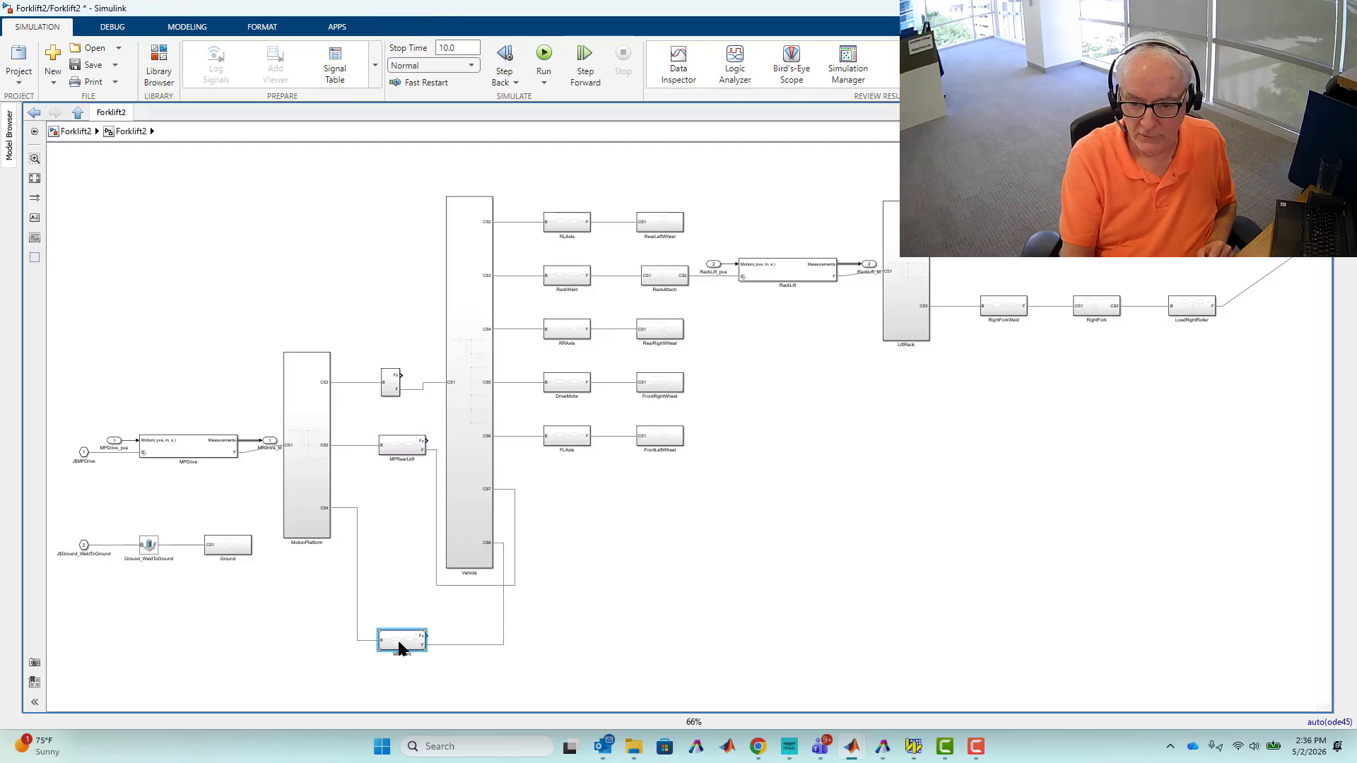
pyautogui.click(401, 446)
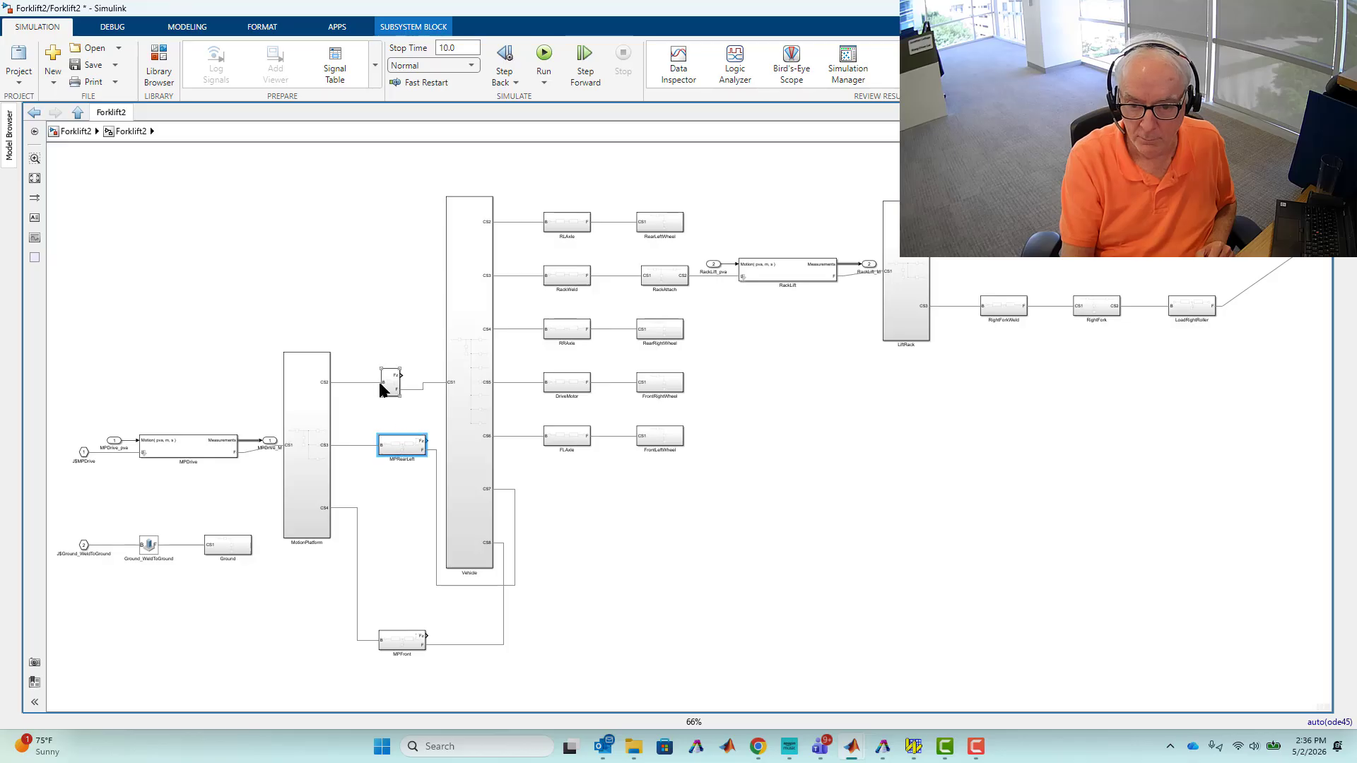
pyautogui.click(400, 641)
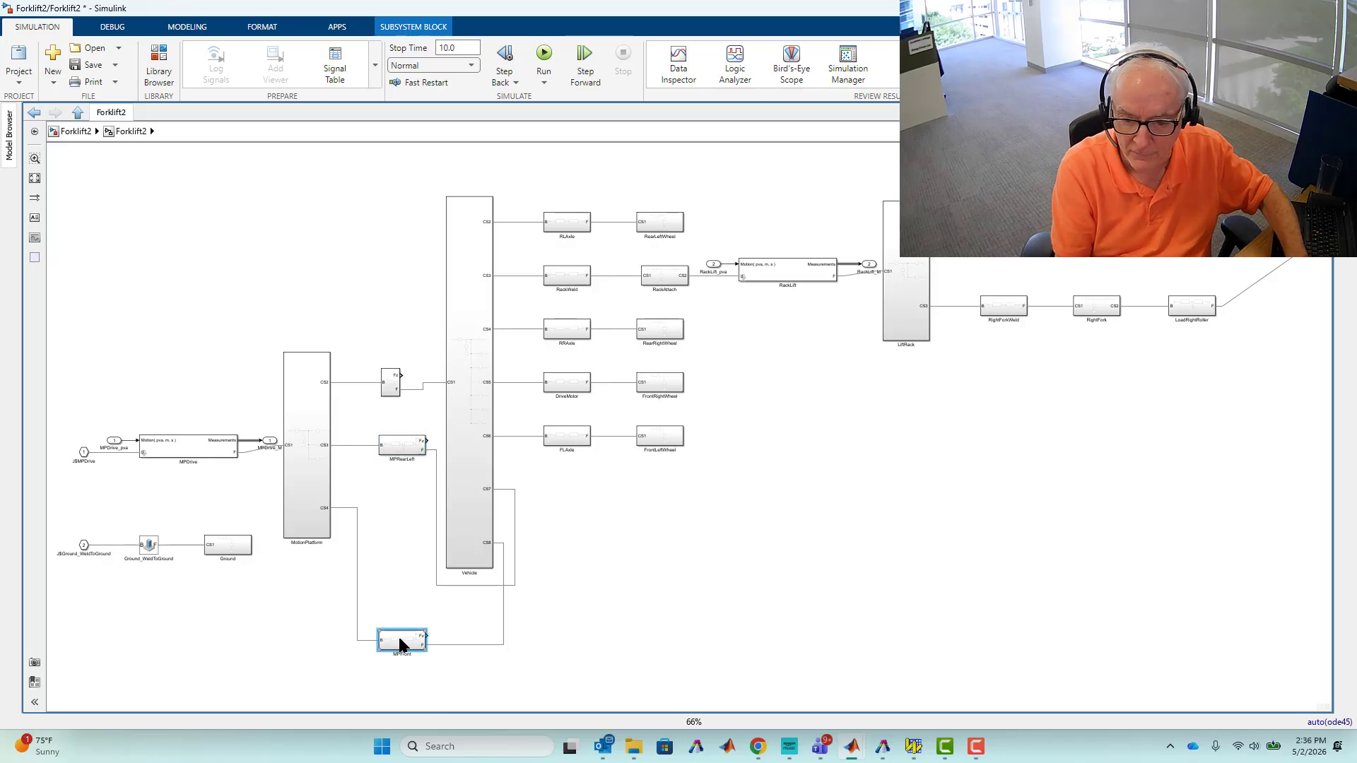
pyautogui.keyDown('shift'); pyautogui.click(399, 451); pyautogui.keyUp('shift')
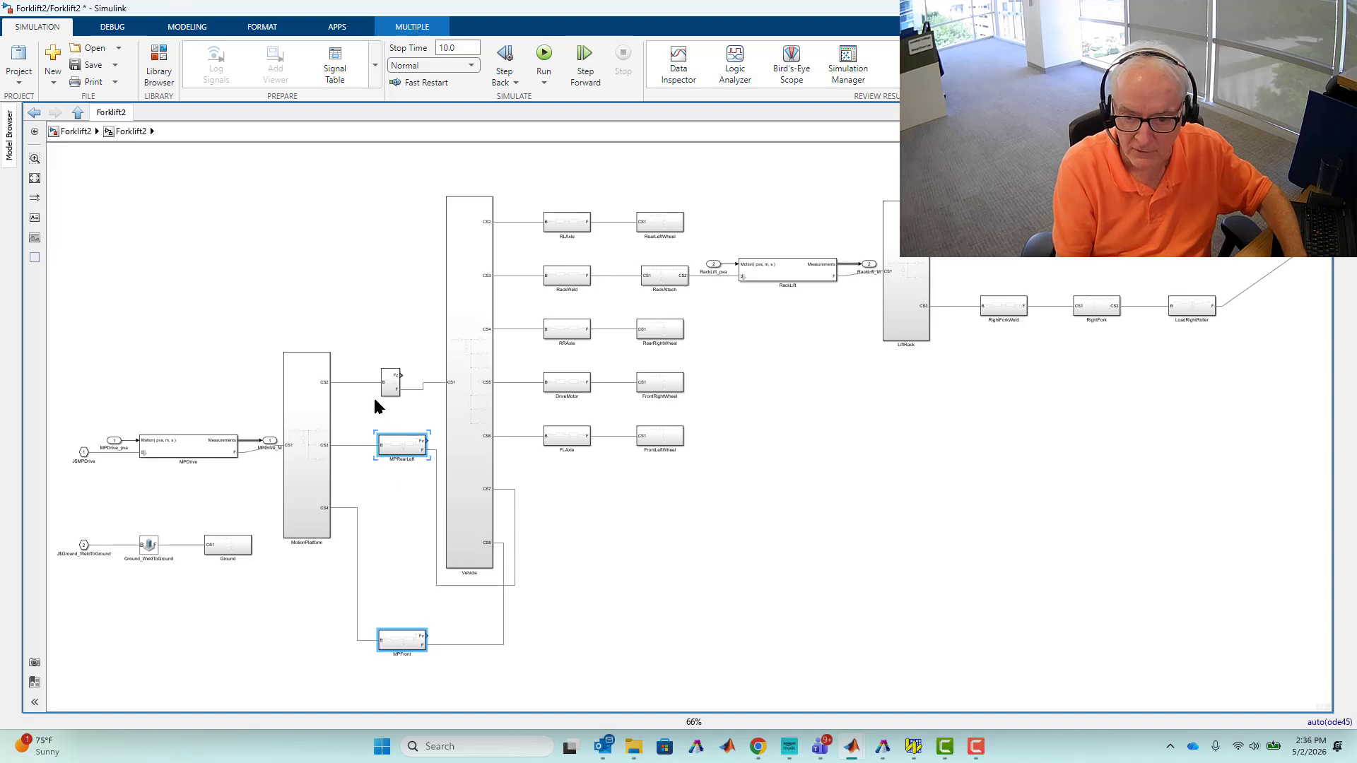
pyautogui.keyDown('shift'); pyautogui.click(388, 383); pyautogui.keyUp('shift')
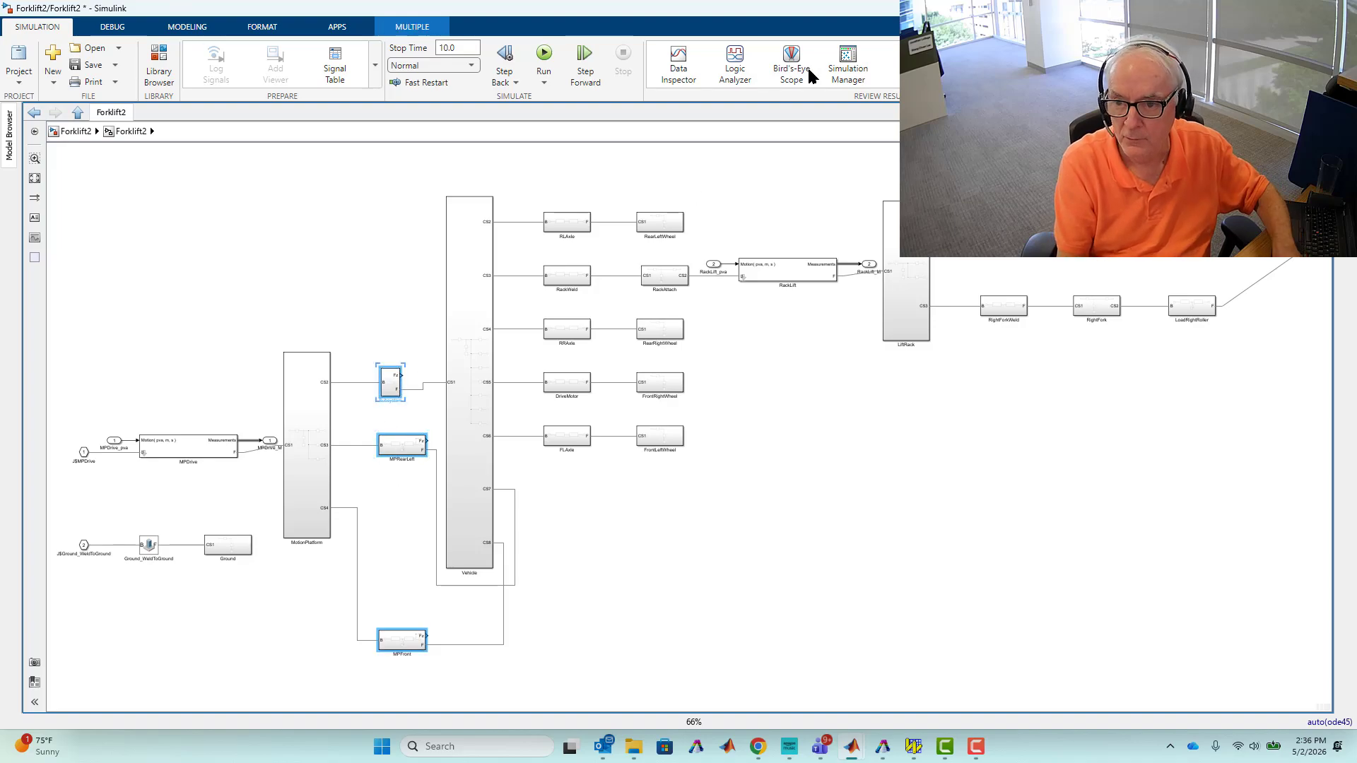
pyautogui.click(267, 28)
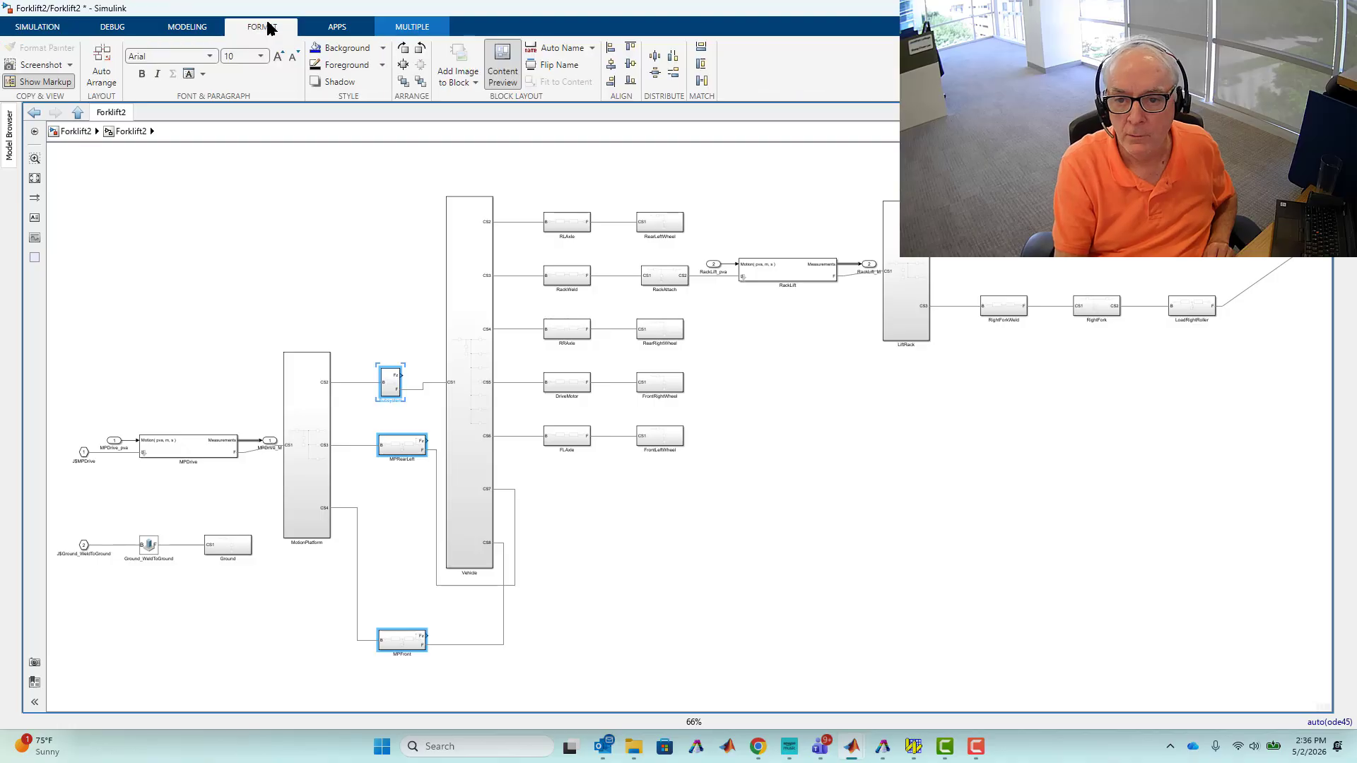
pyautogui.click(700, 82)
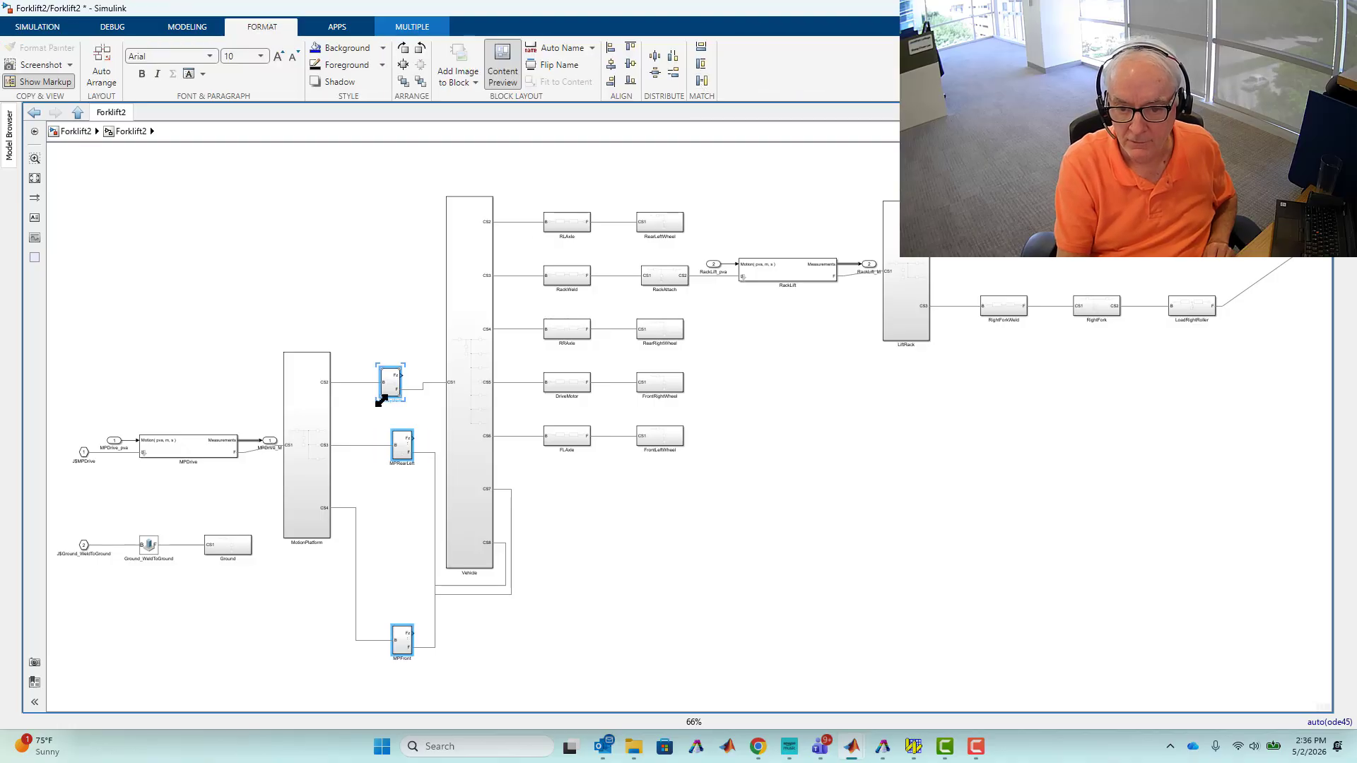
# Set the background colour of the three selected mechanism-platform blocks to blue.
pyautogui.click(383, 48)
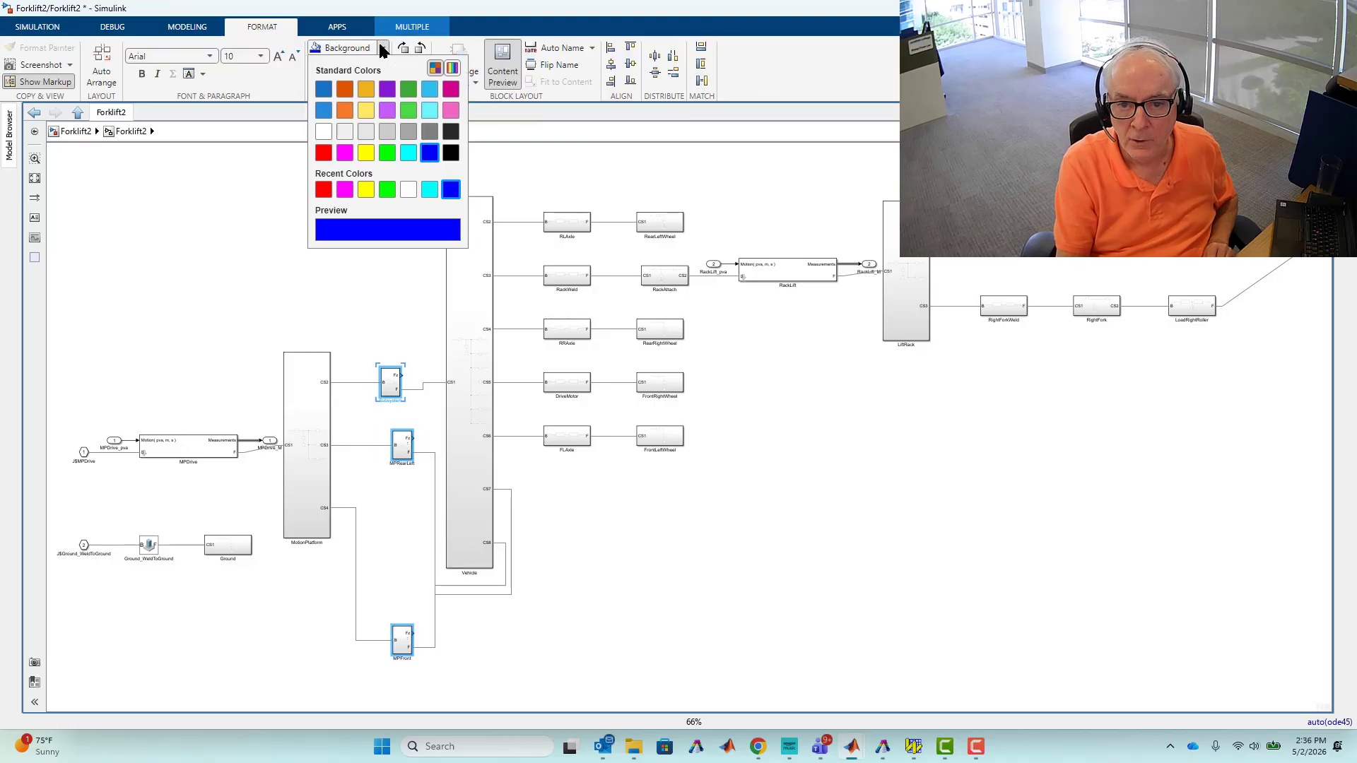
pyautogui.click(324, 112)
pyautogui.click(278, 283)
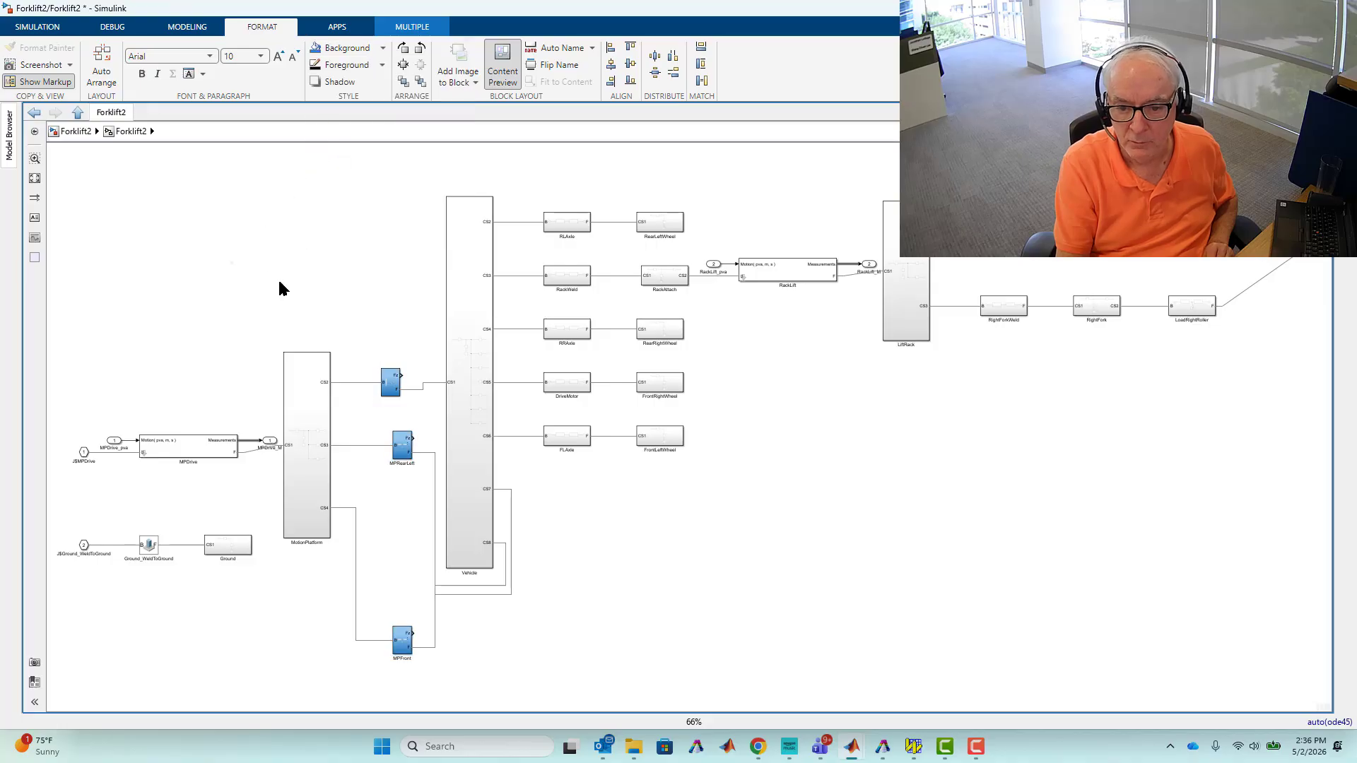
# Nudge the MPRearLeft and MPFront blocks to tidy their alignment in the layout.
pyautogui.click(397, 449)
pyautogui.moveTo(393, 444); pyautogui.dragTo(388, 445)
pyautogui.moveTo(402, 640); pyautogui.dragTo(400, 622)
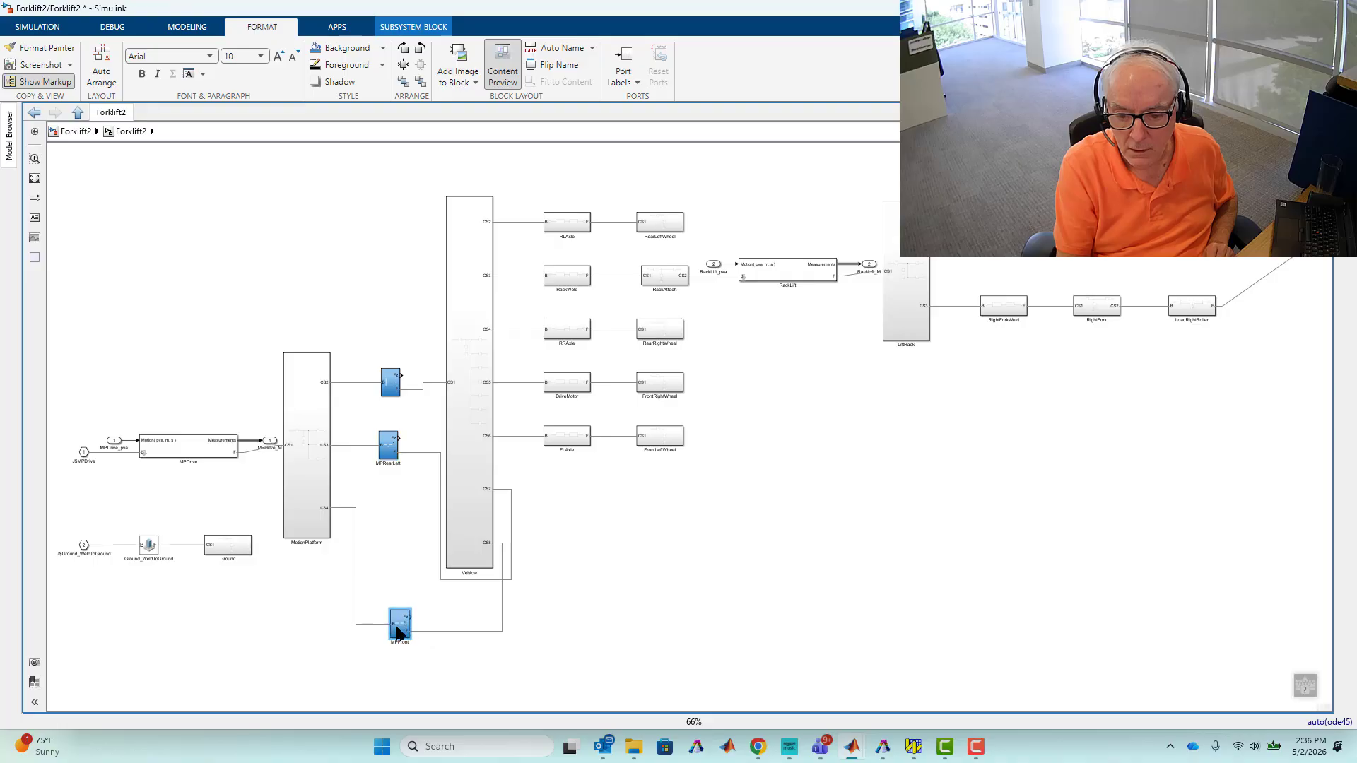
pyautogui.click(674, 539)
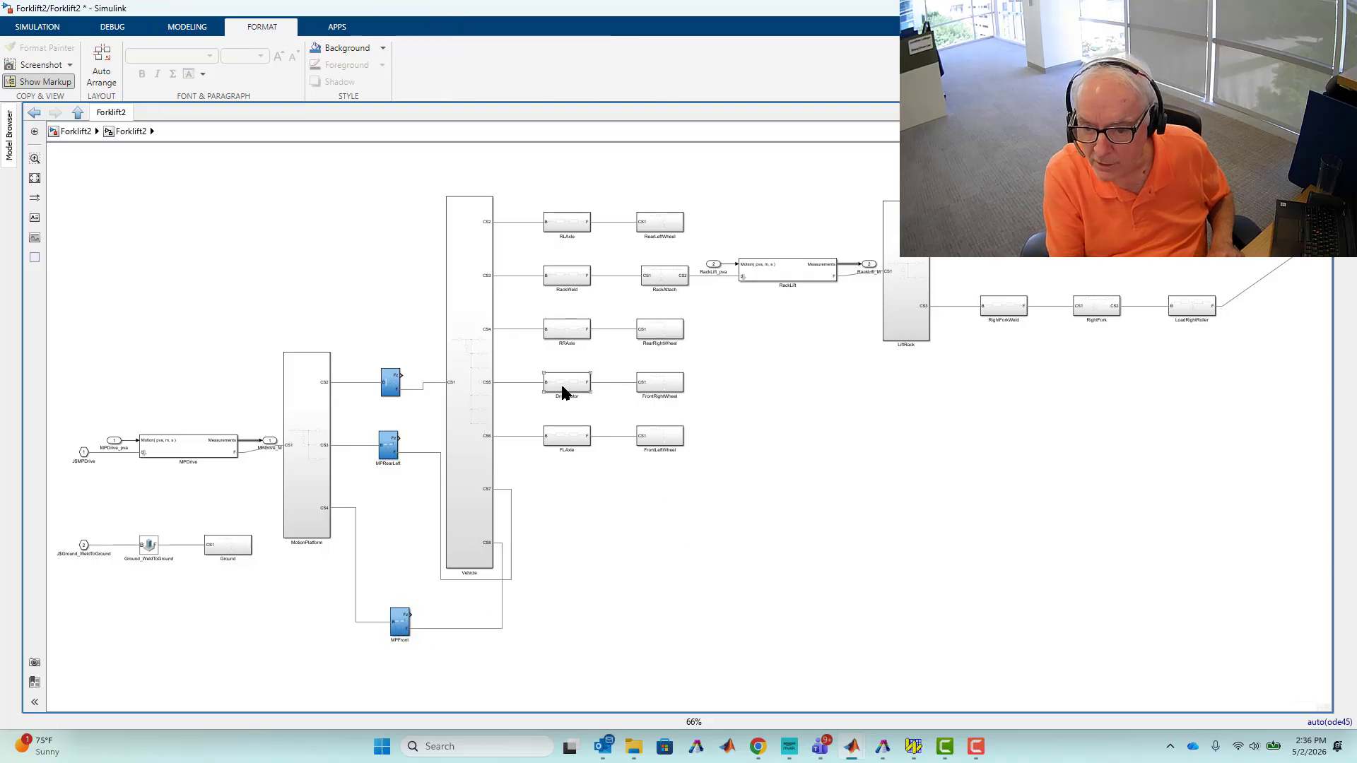
# Open the RackWeld subsystem to inspect its force and torque sensing outputs.
pyautogui.scroll(7, 565, 392)
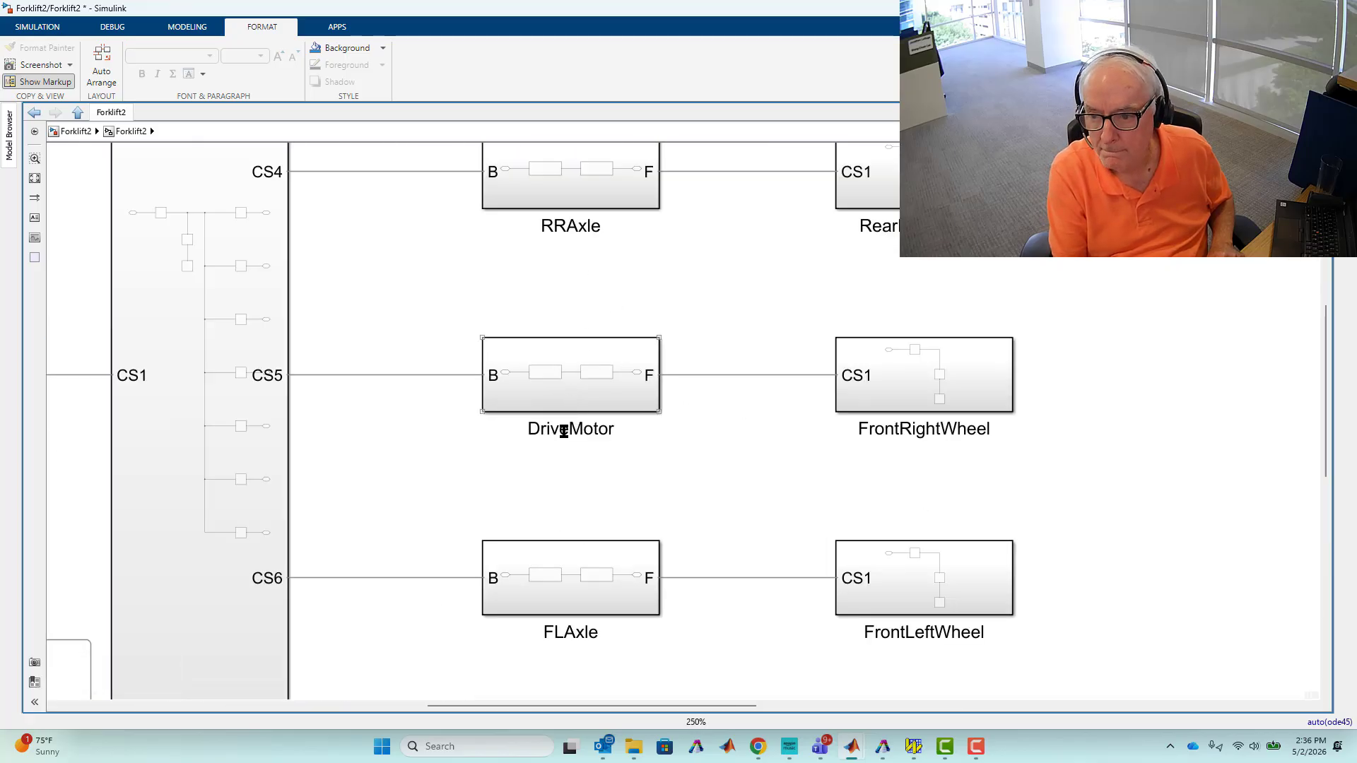
pyautogui.scroll(-4, 700, 485)
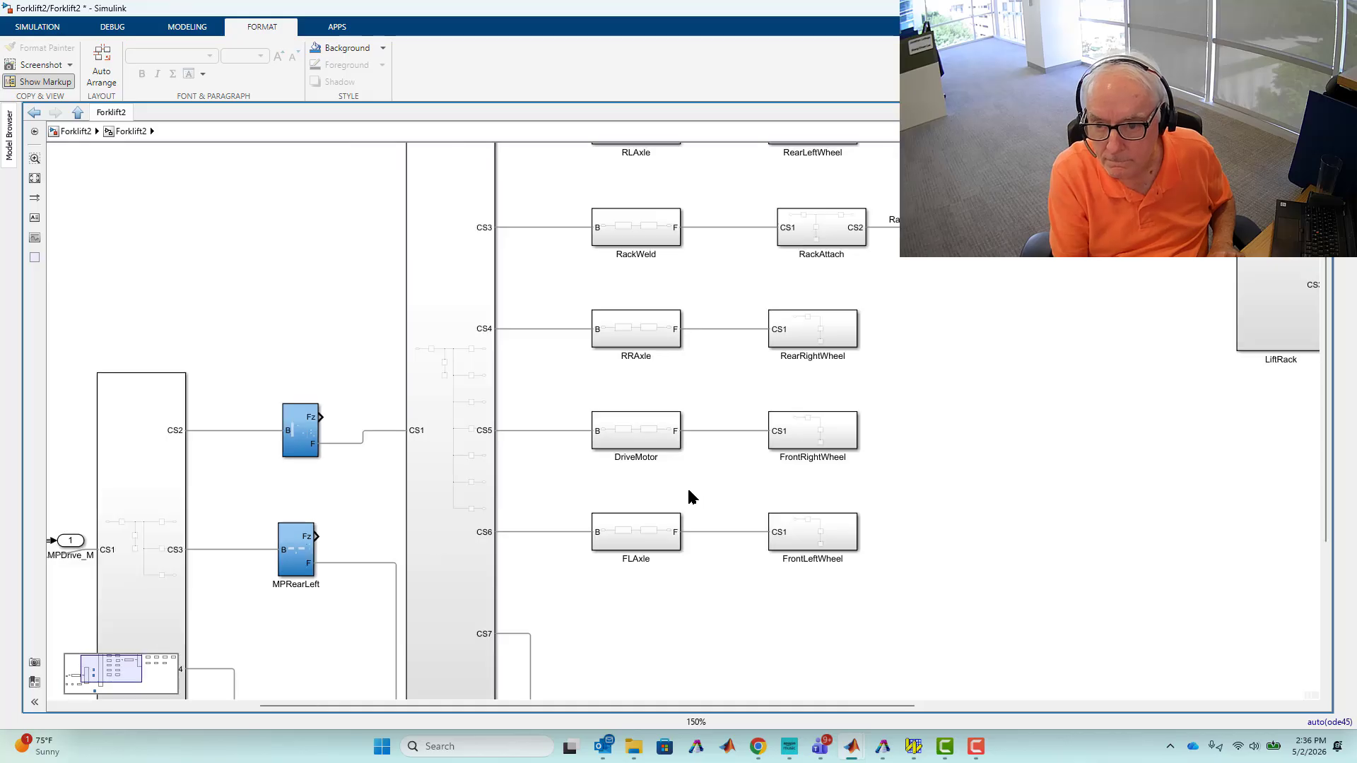
pyautogui.scroll(4, 638, 228)
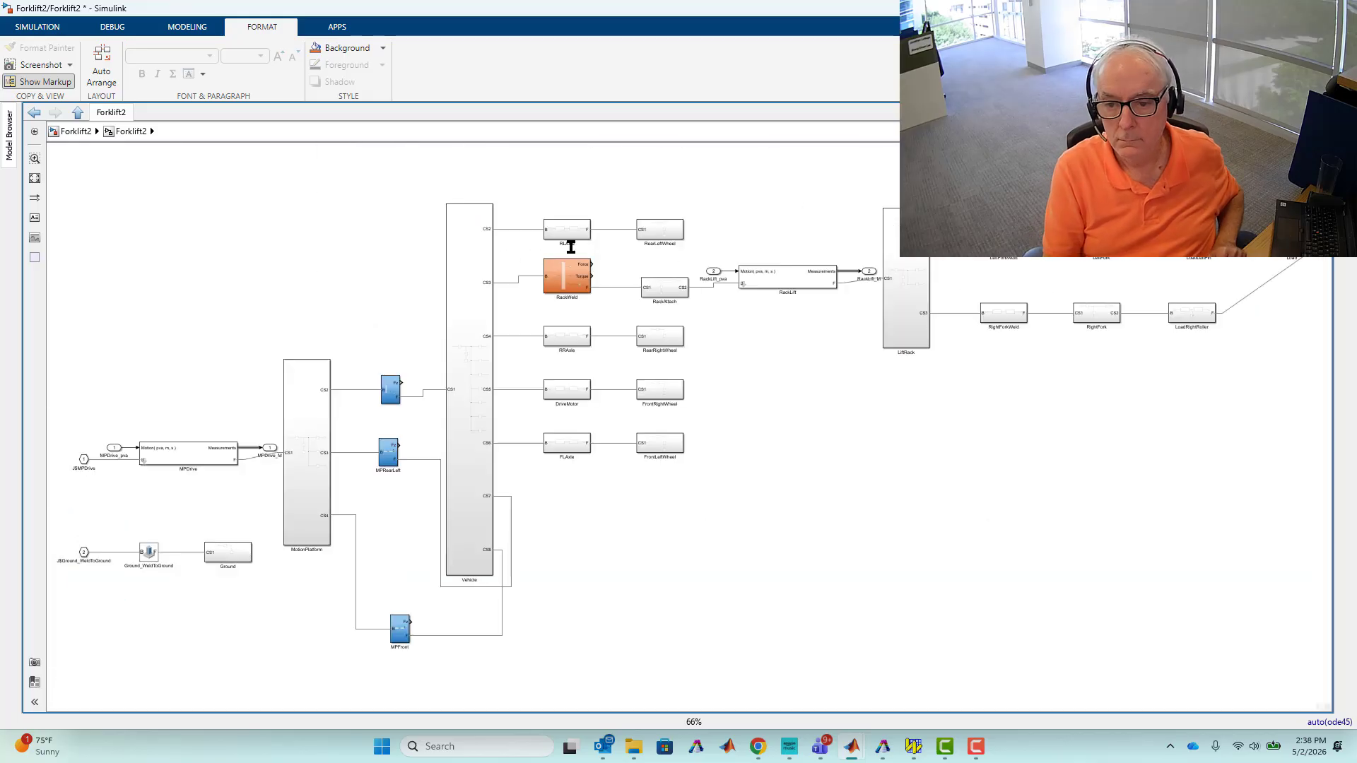
pyautogui.doubleClick(558, 286)
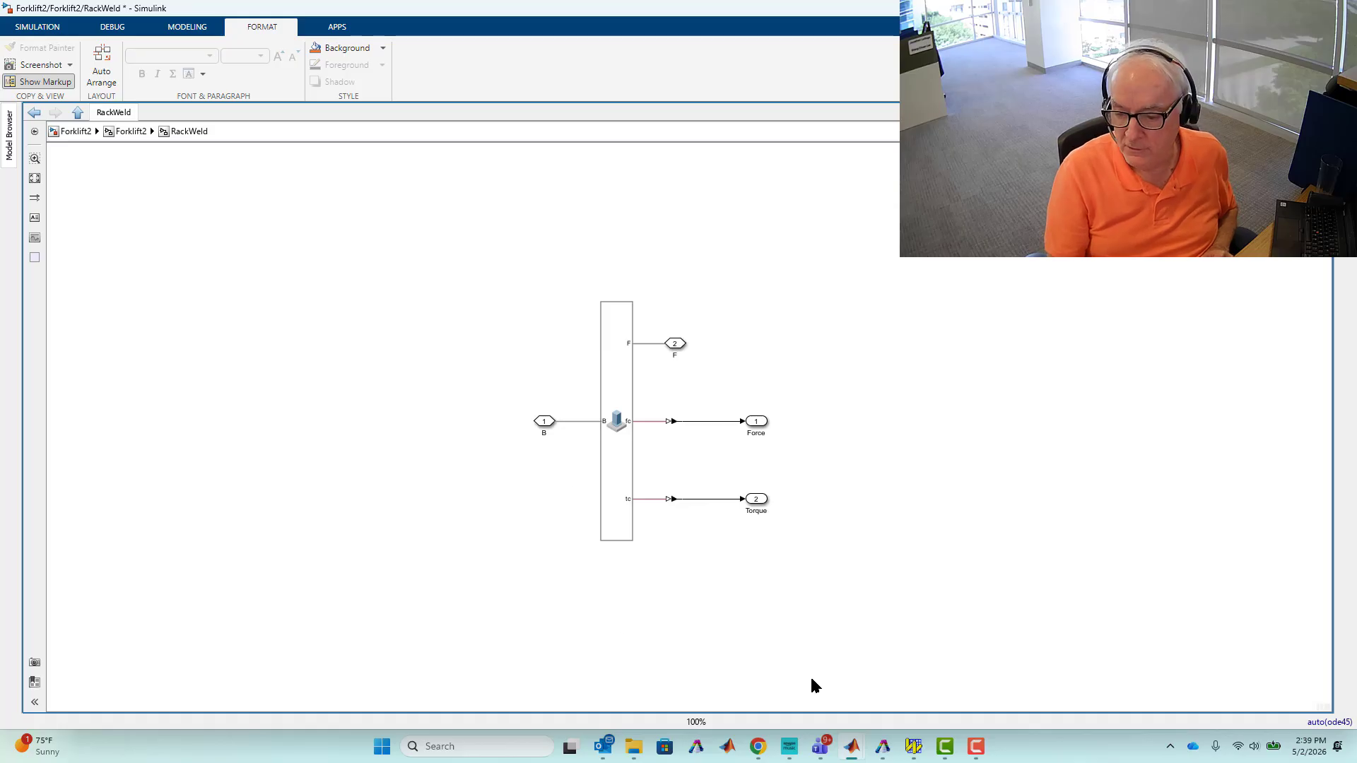
# Switch to Working Model and zoom in on the forklift's rear axle and rack area.
pyautogui.moveTo(922, 747)
pyautogui.click(913, 694)
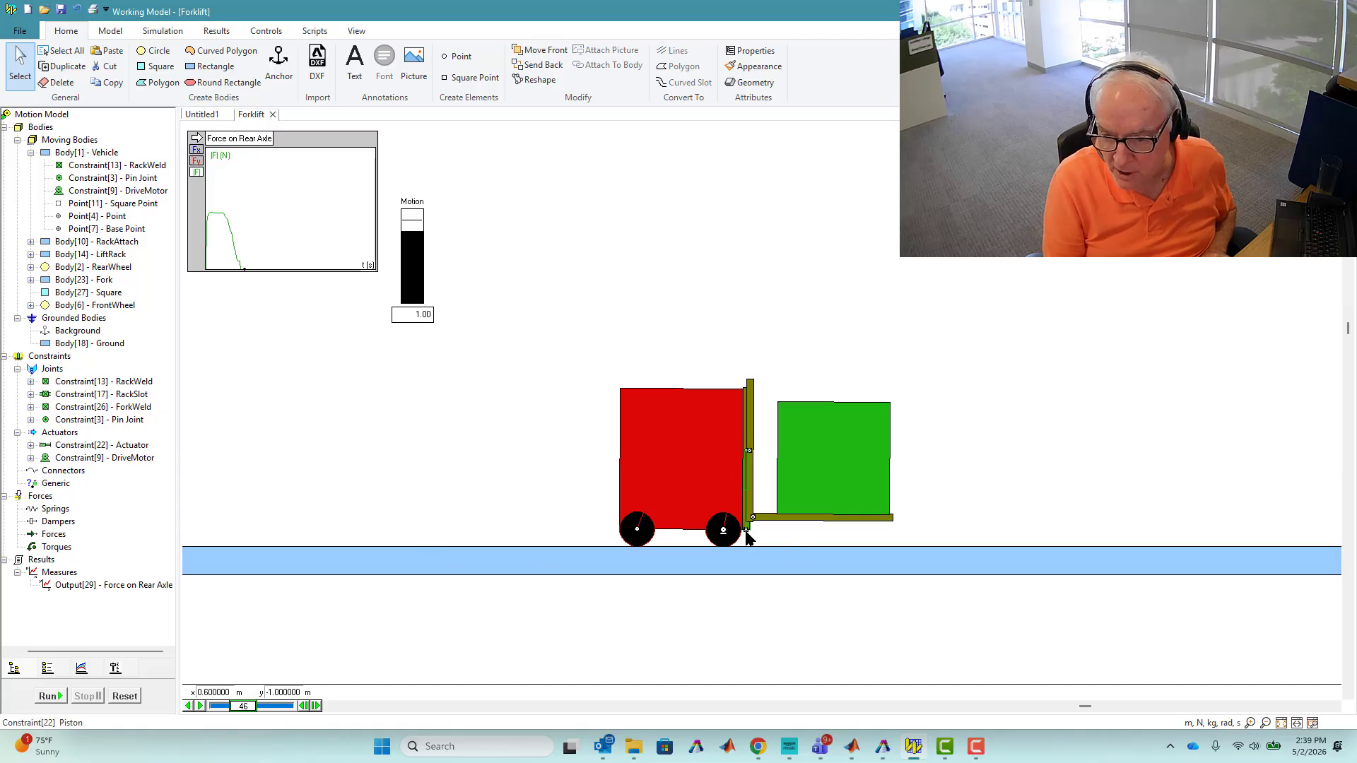
pyautogui.scroll(7, 745, 530)
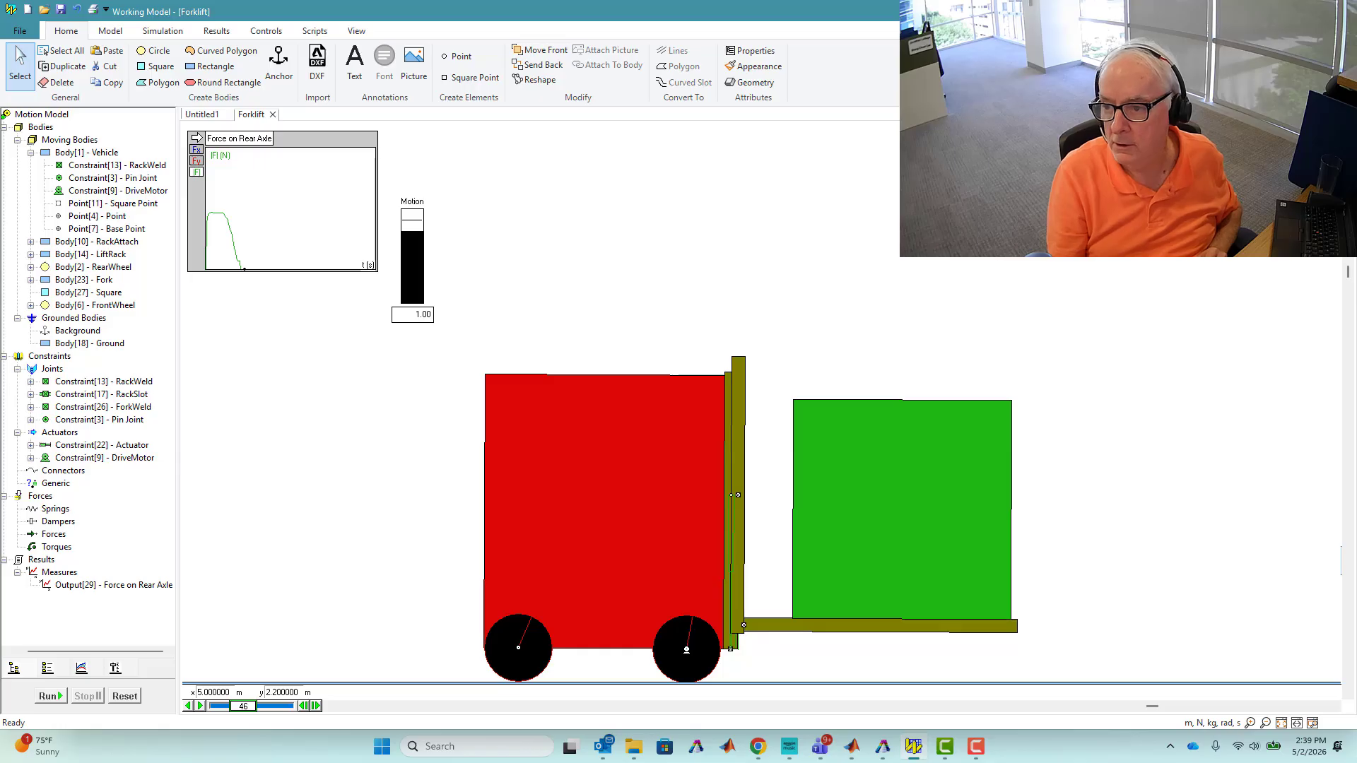
pyautogui.hotkey('alt', 'Tab')
# Return to the top-level Forklift2 model and open the Vehicle subsystem.
pyautogui.moveTo(710, 399); pyautogui.dragTo(821, 551)
pyautogui.click(121, 135)
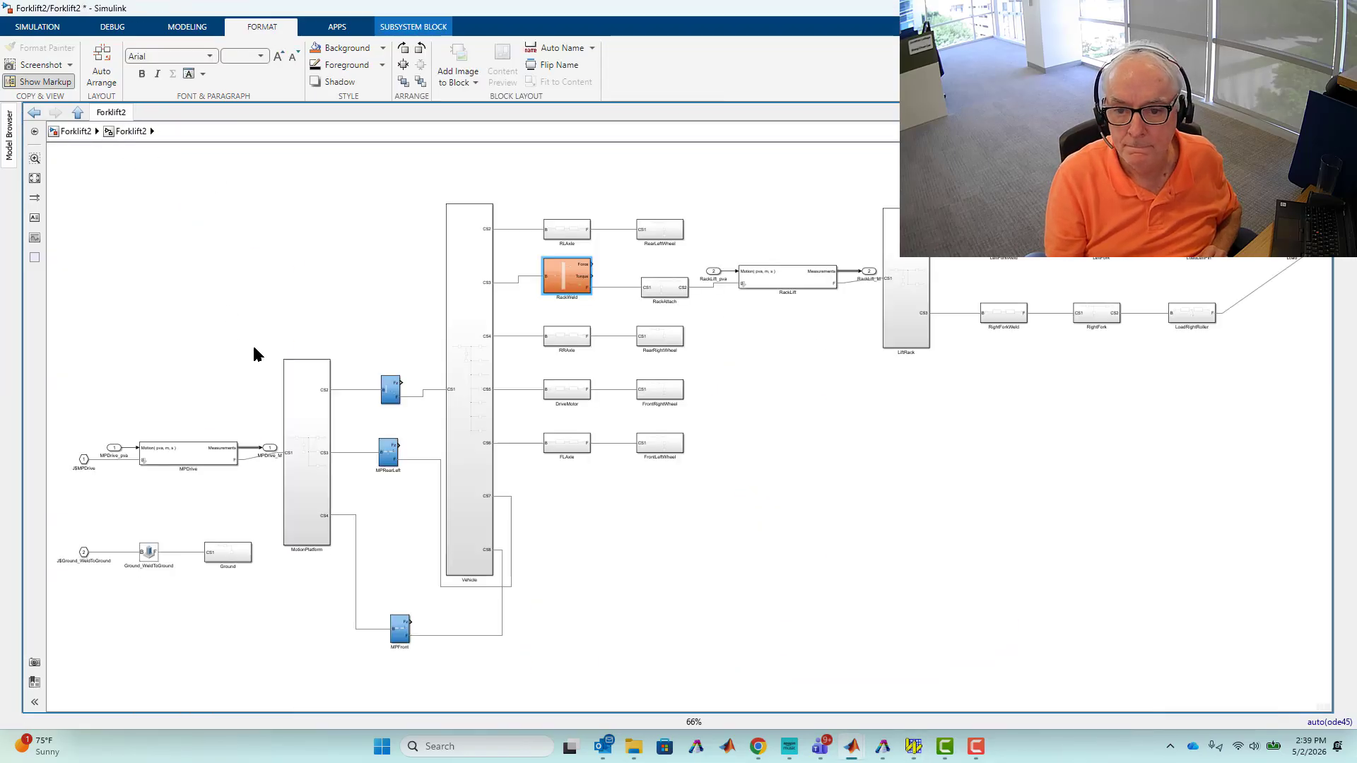
pyautogui.click(474, 308)
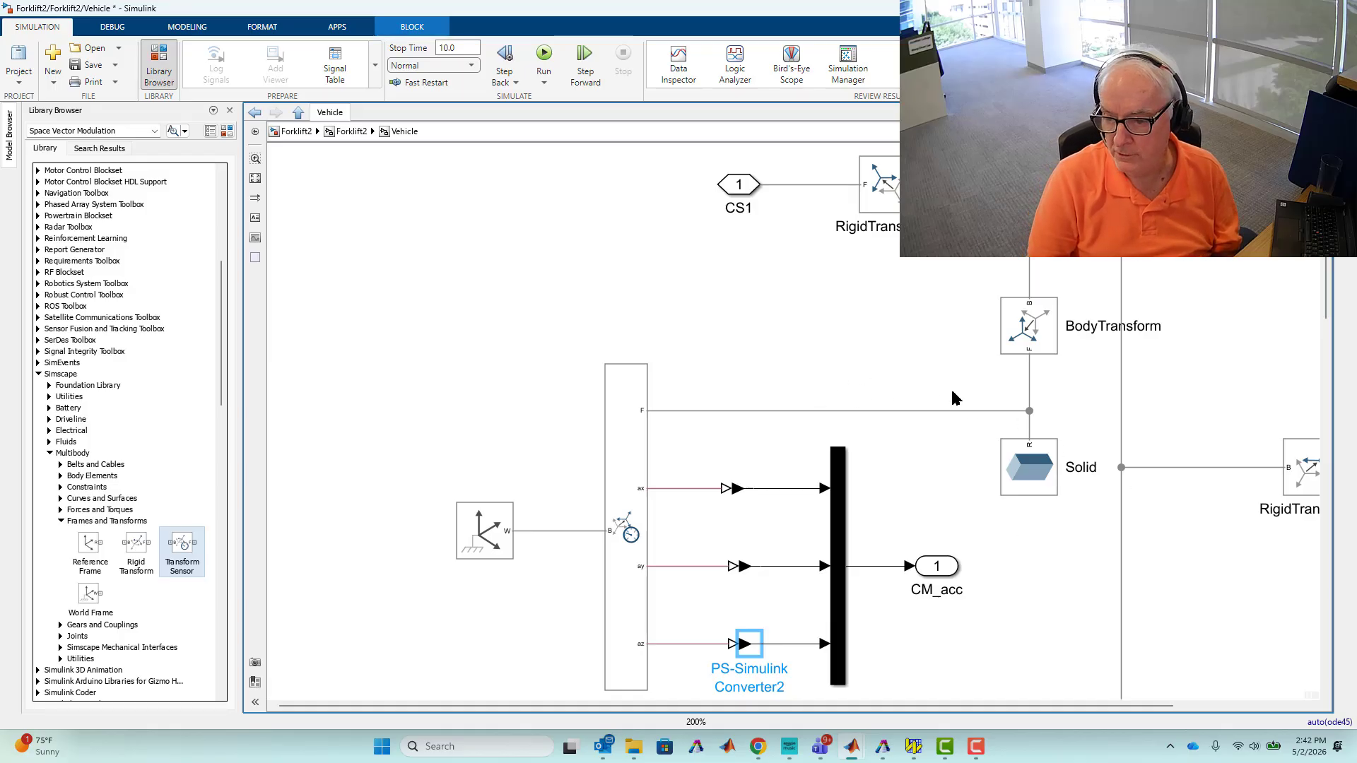
# Open the Transform Sensor's parameters and review its acceleration measurement settings.
pyautogui.click(970, 411)
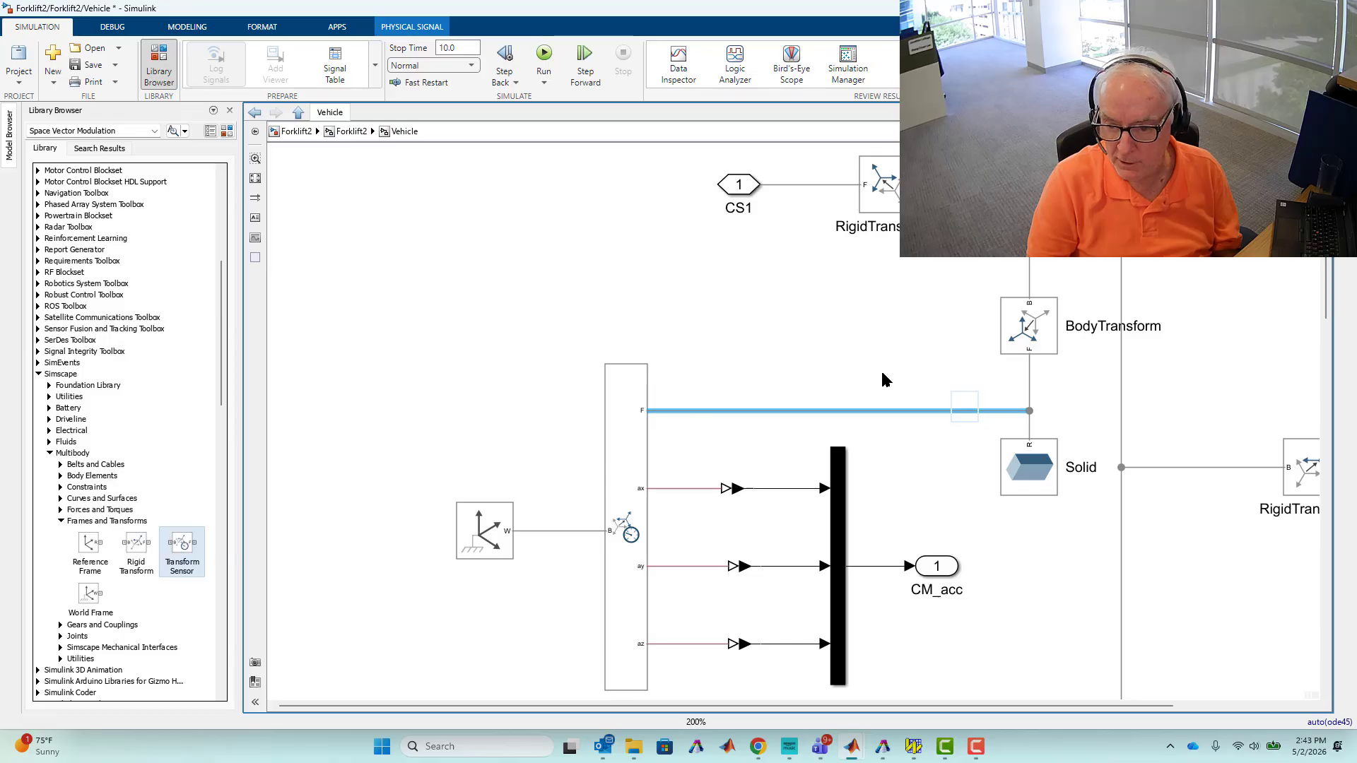
pyautogui.doubleClick(635, 447)
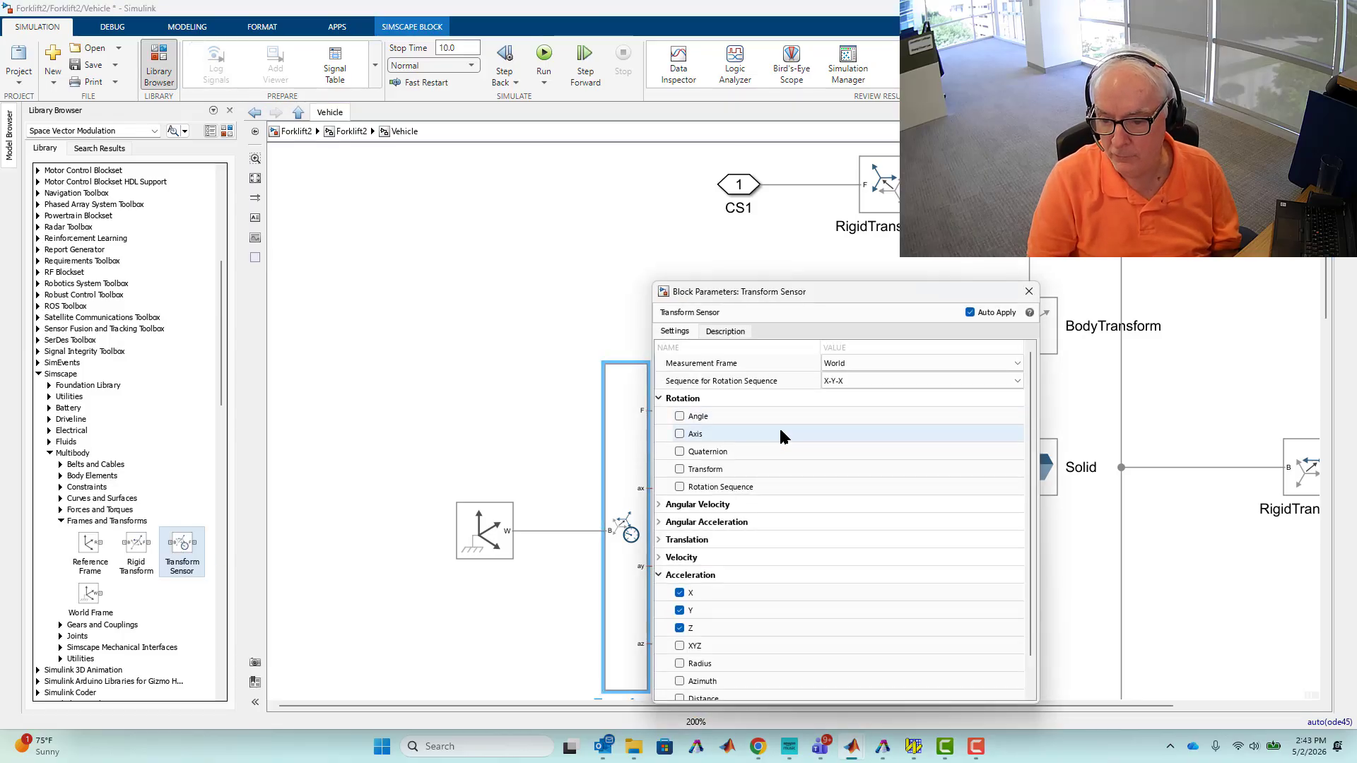
pyautogui.scroll(-1, 779, 426)
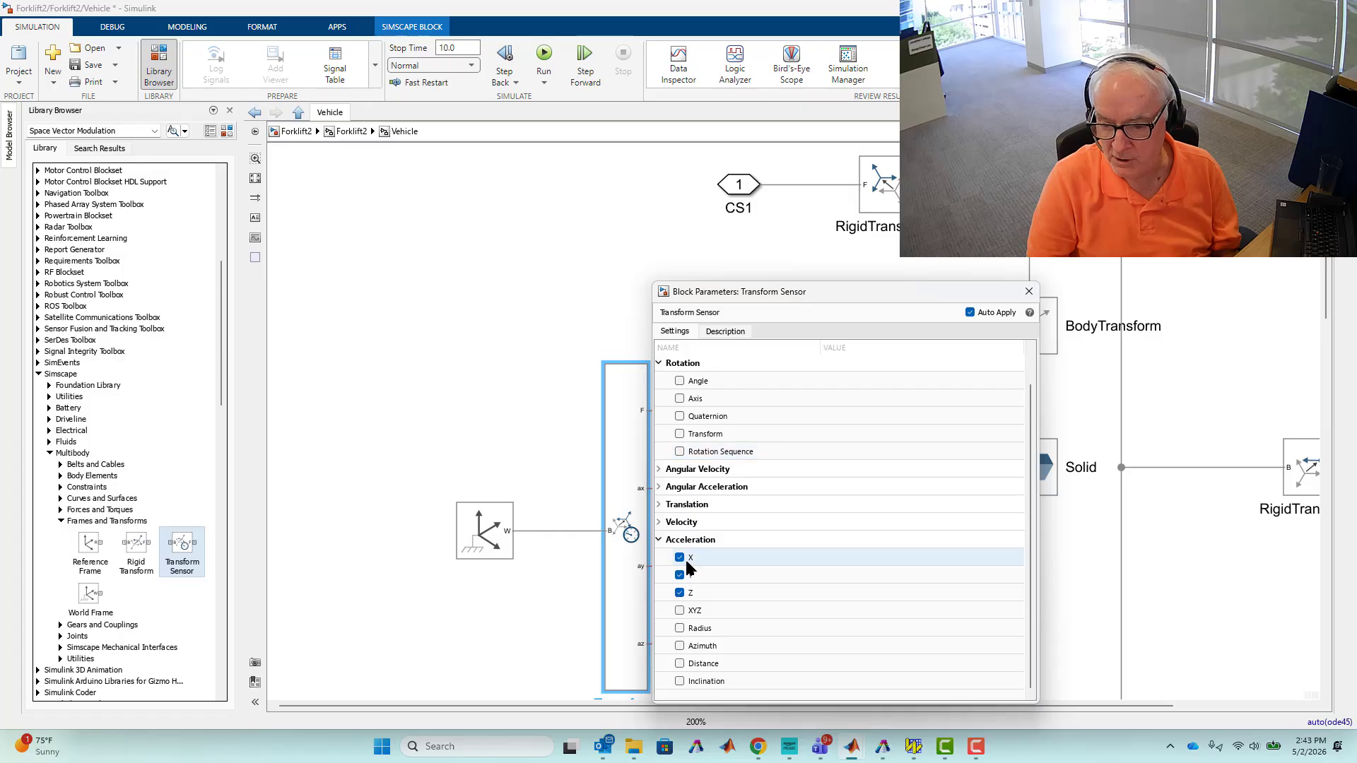
# Copy the Moment Calculation subsystem and its scope from the untitled model into the top-level Forklift2 diagram.
pyautogui.click(1029, 291)
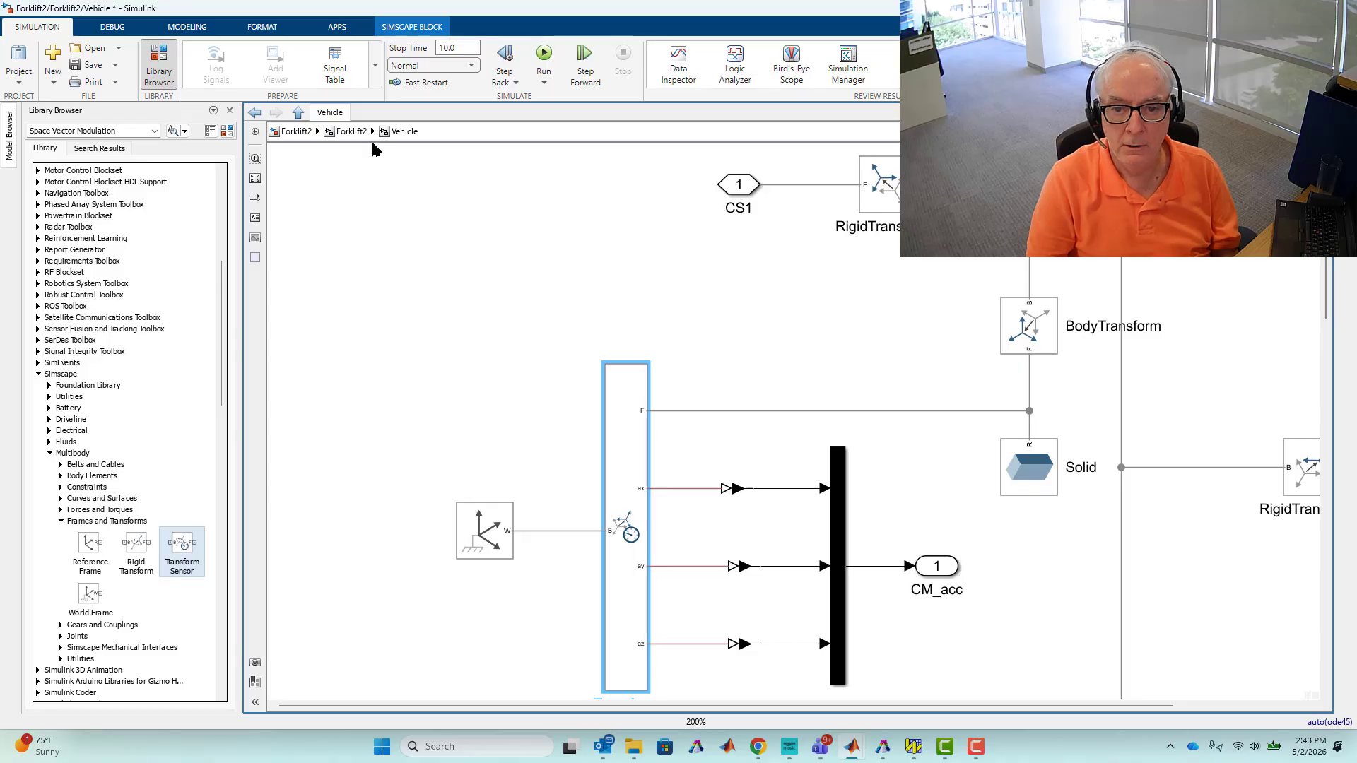
pyautogui.click(351, 133)
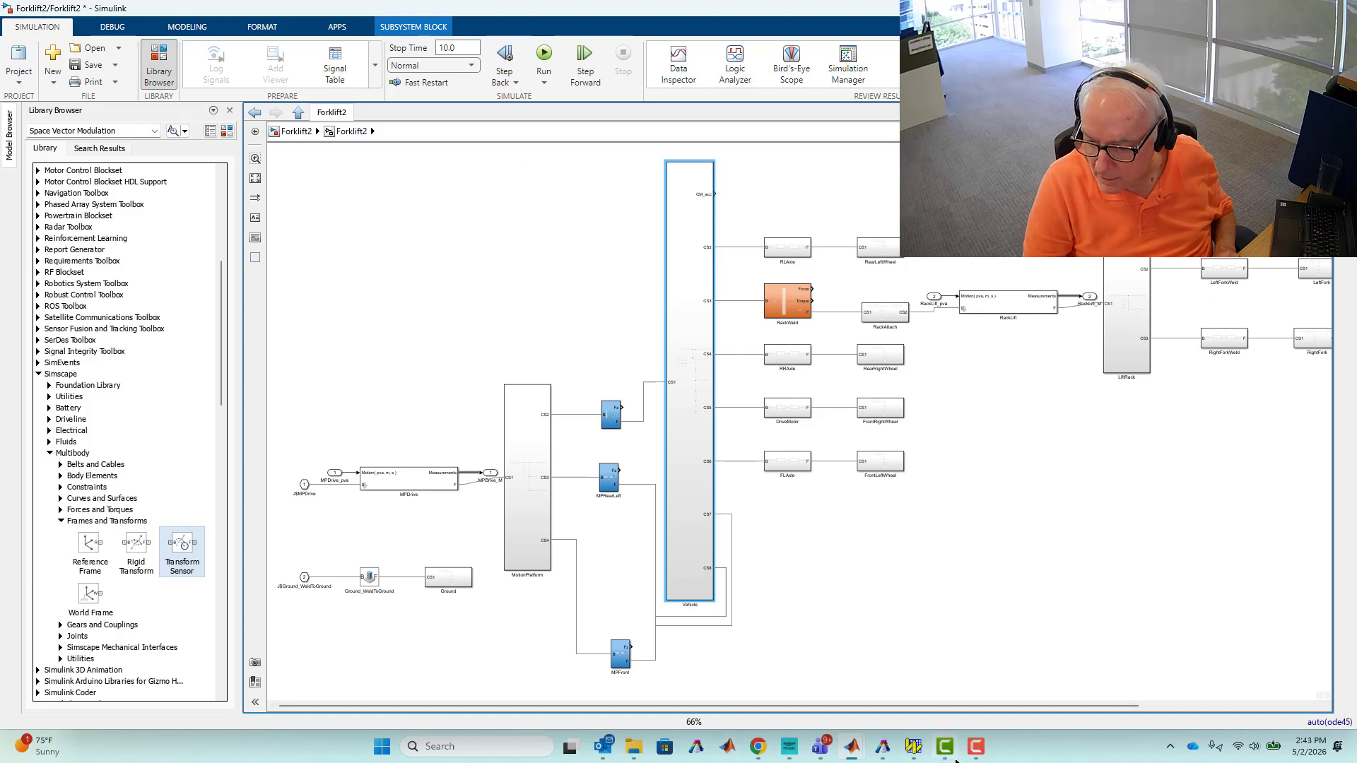
pyautogui.moveTo(945, 748)
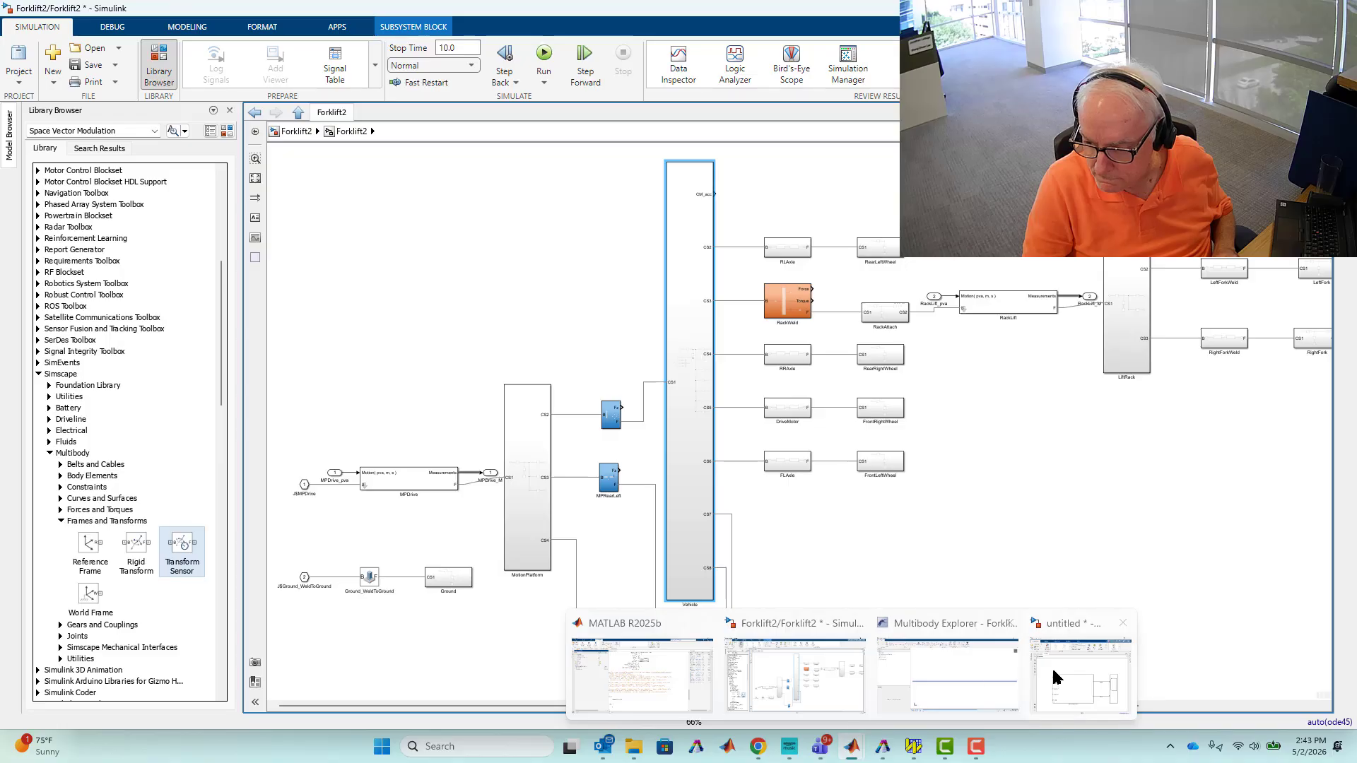
pyautogui.click(1067, 684)
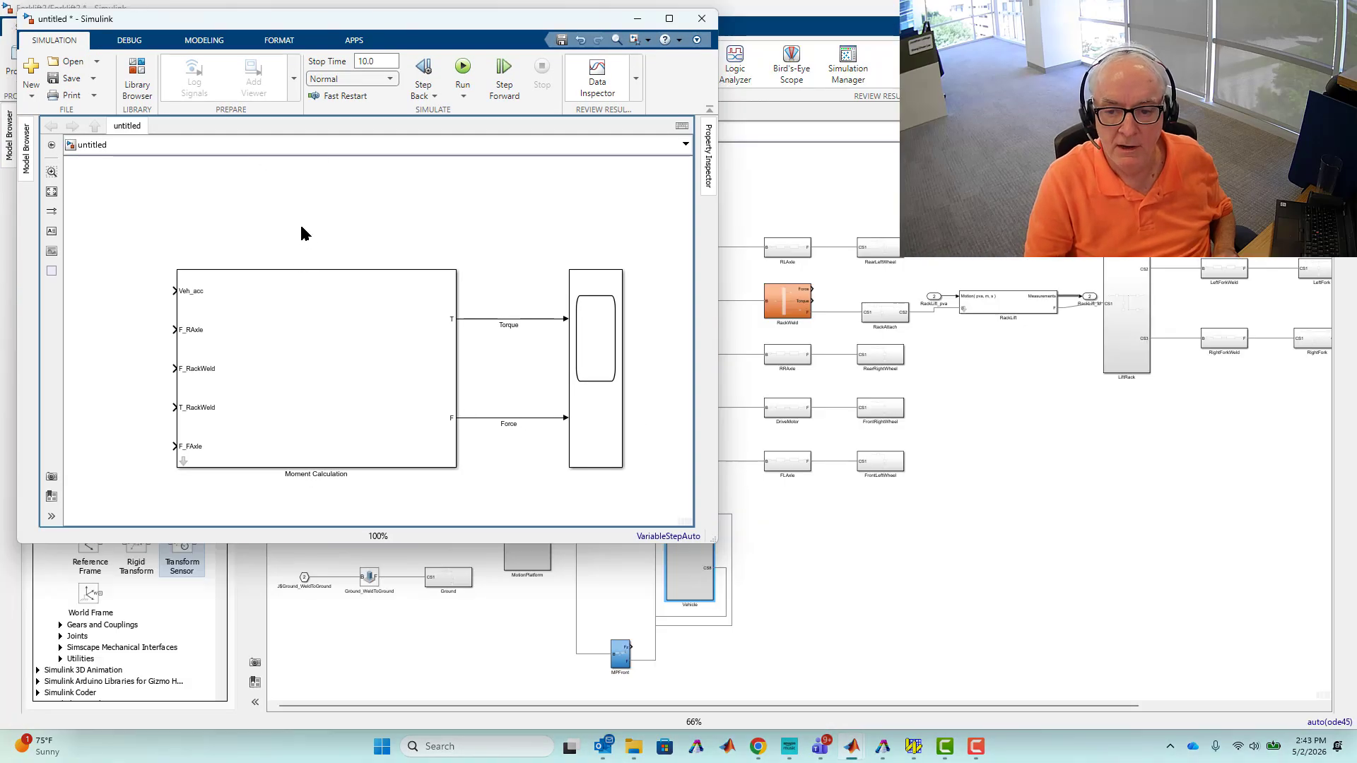
pyautogui.moveTo(300, 227); pyautogui.dragTo(651, 478)
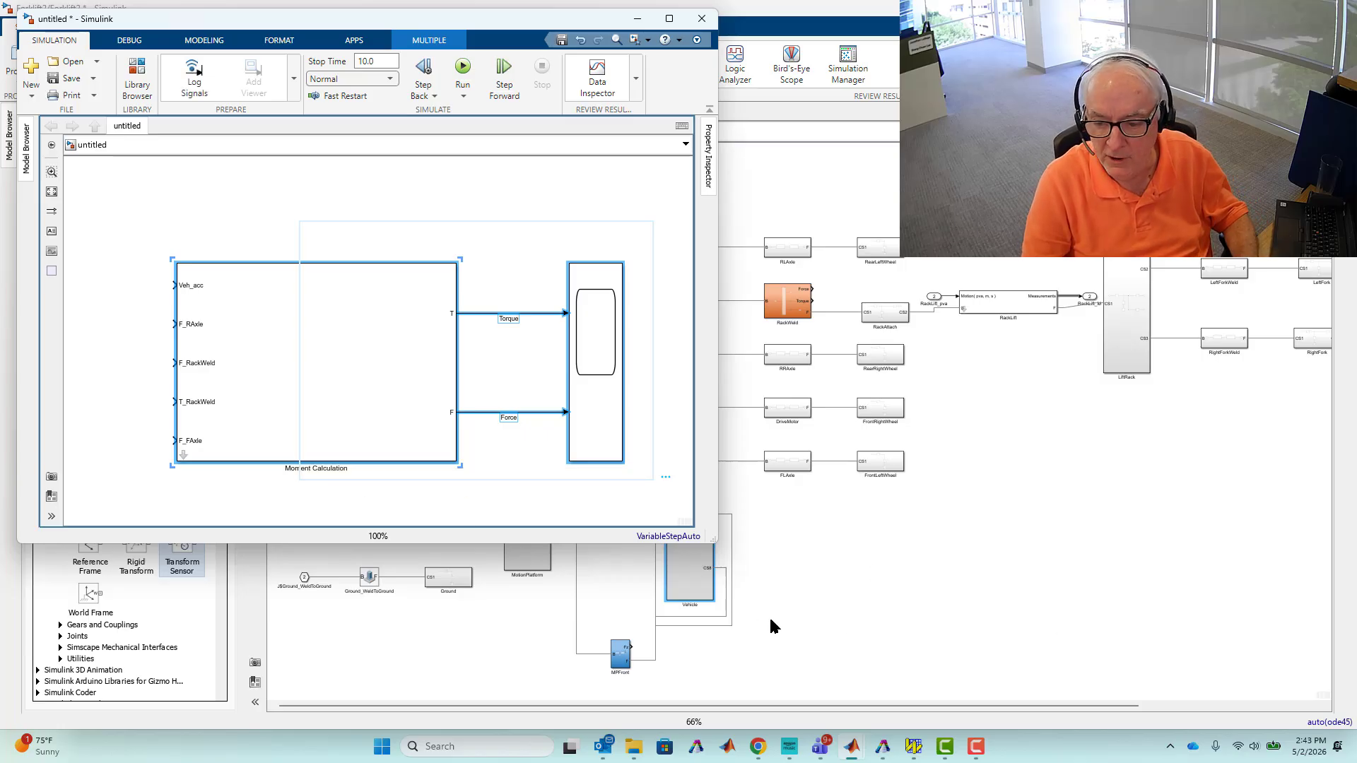
pyautogui.click(940, 605)
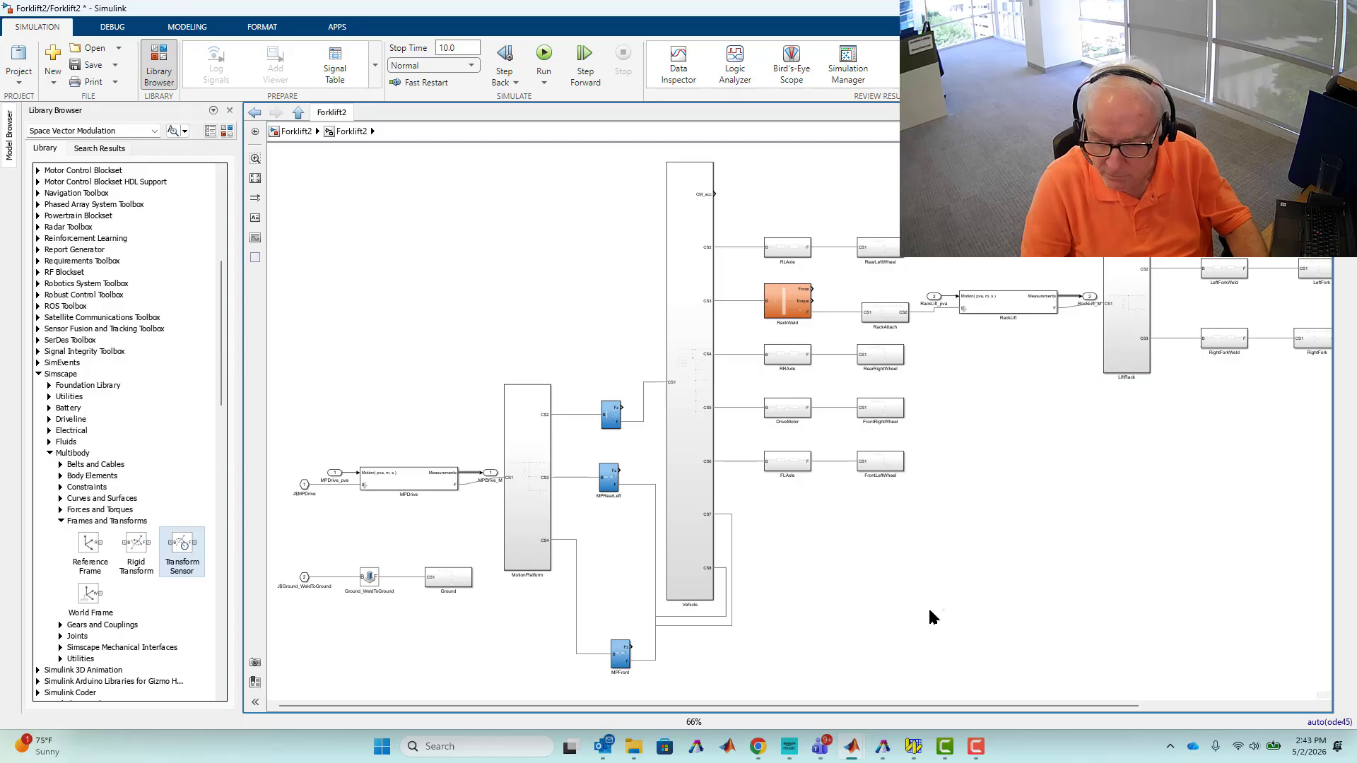
pyautogui.hotkey('ctrl', 'v')
pyautogui.moveTo(1029, 604); pyautogui.dragTo(1015, 549)
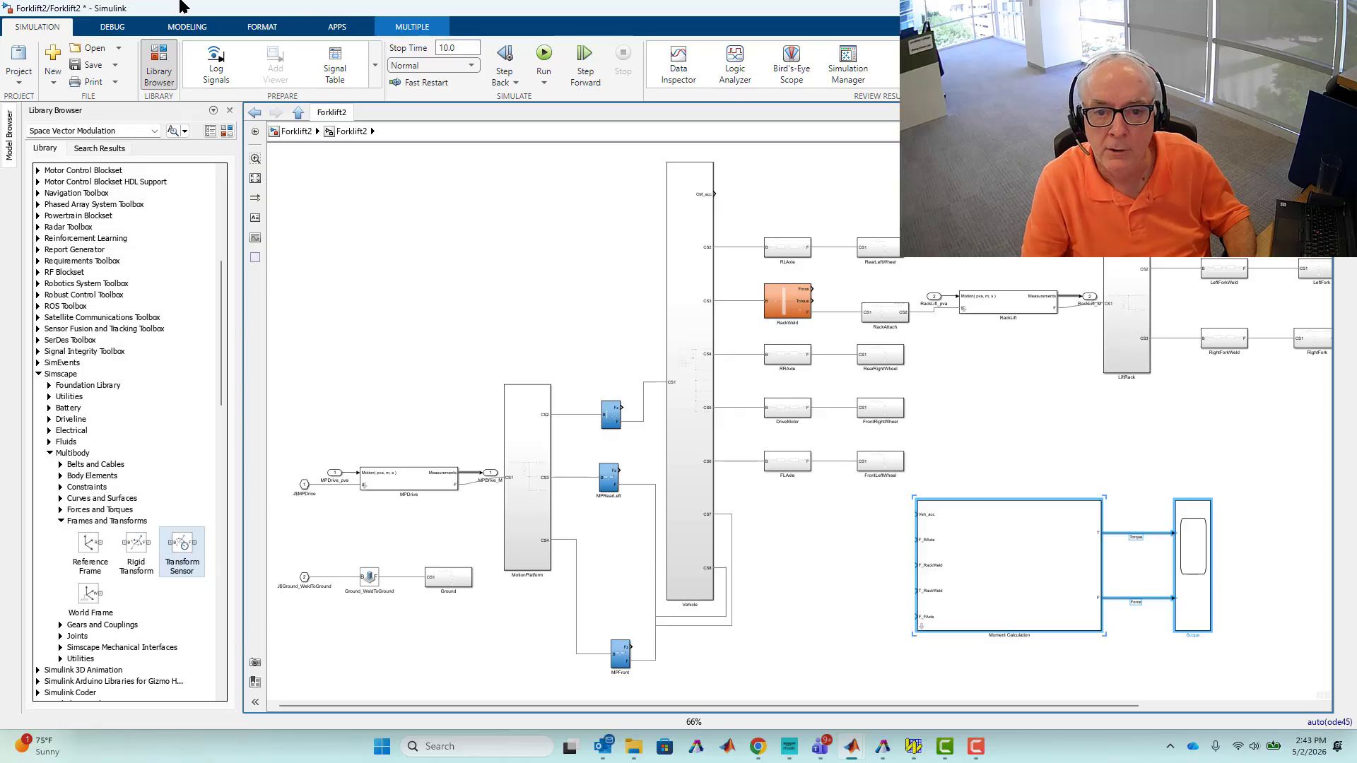
# Set the pasted Moment Calculation block's font size to 20.
pyautogui.click(278, 30)
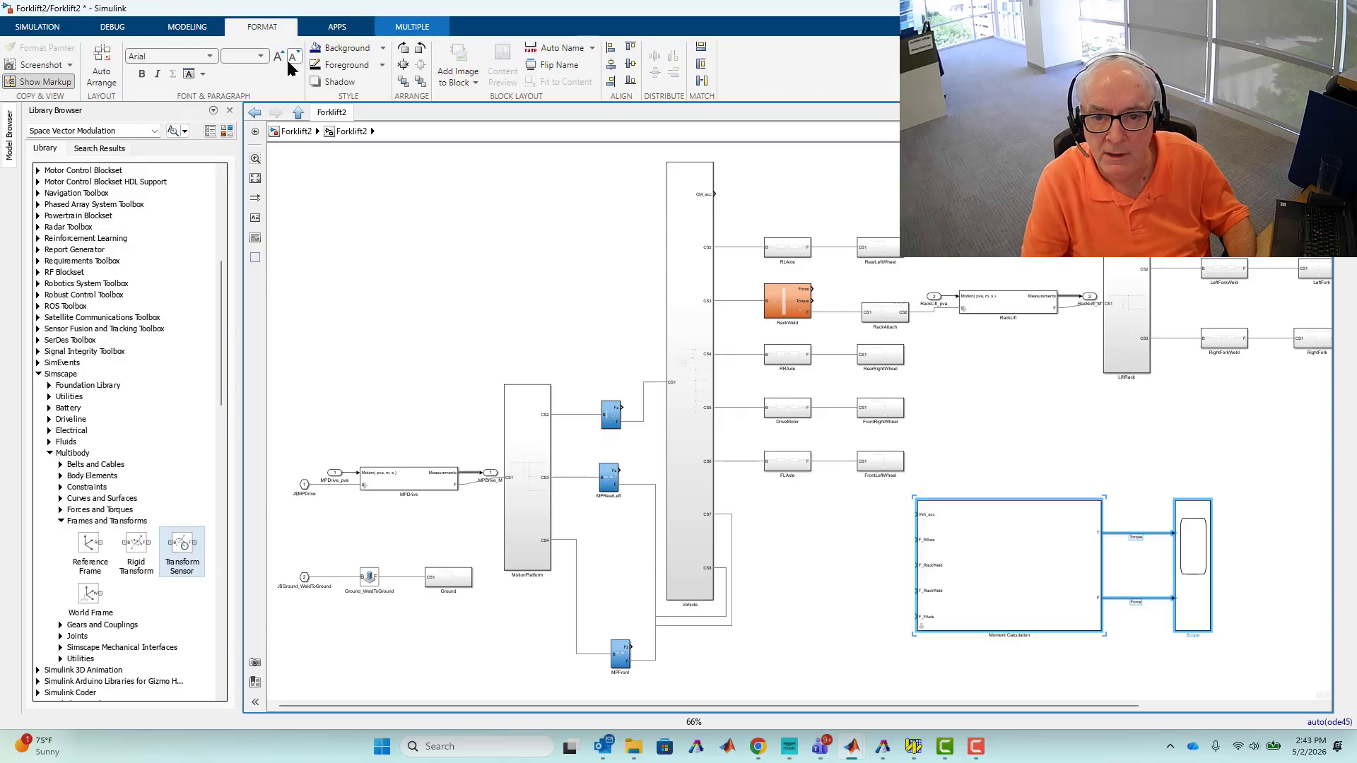
pyautogui.click(380, 172)
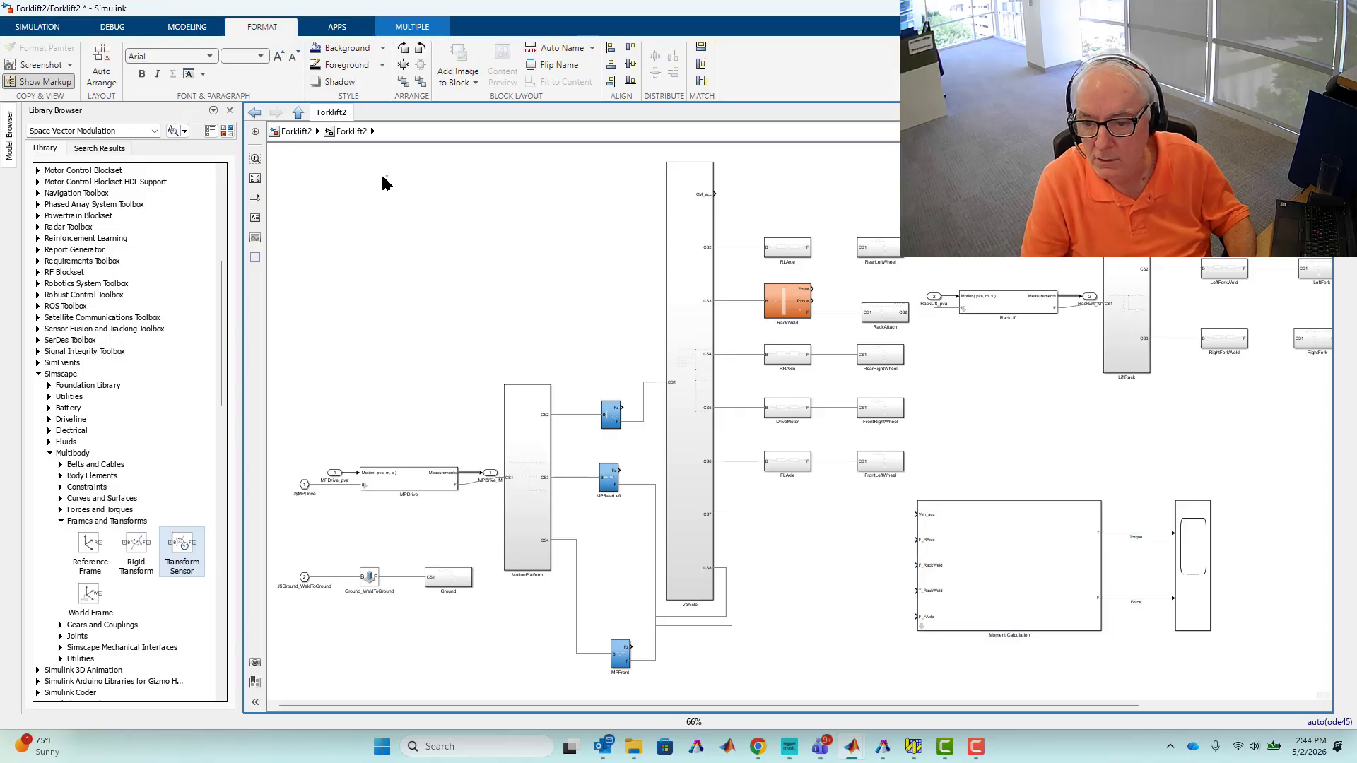
pyautogui.click(1003, 567)
pyautogui.click(260, 53)
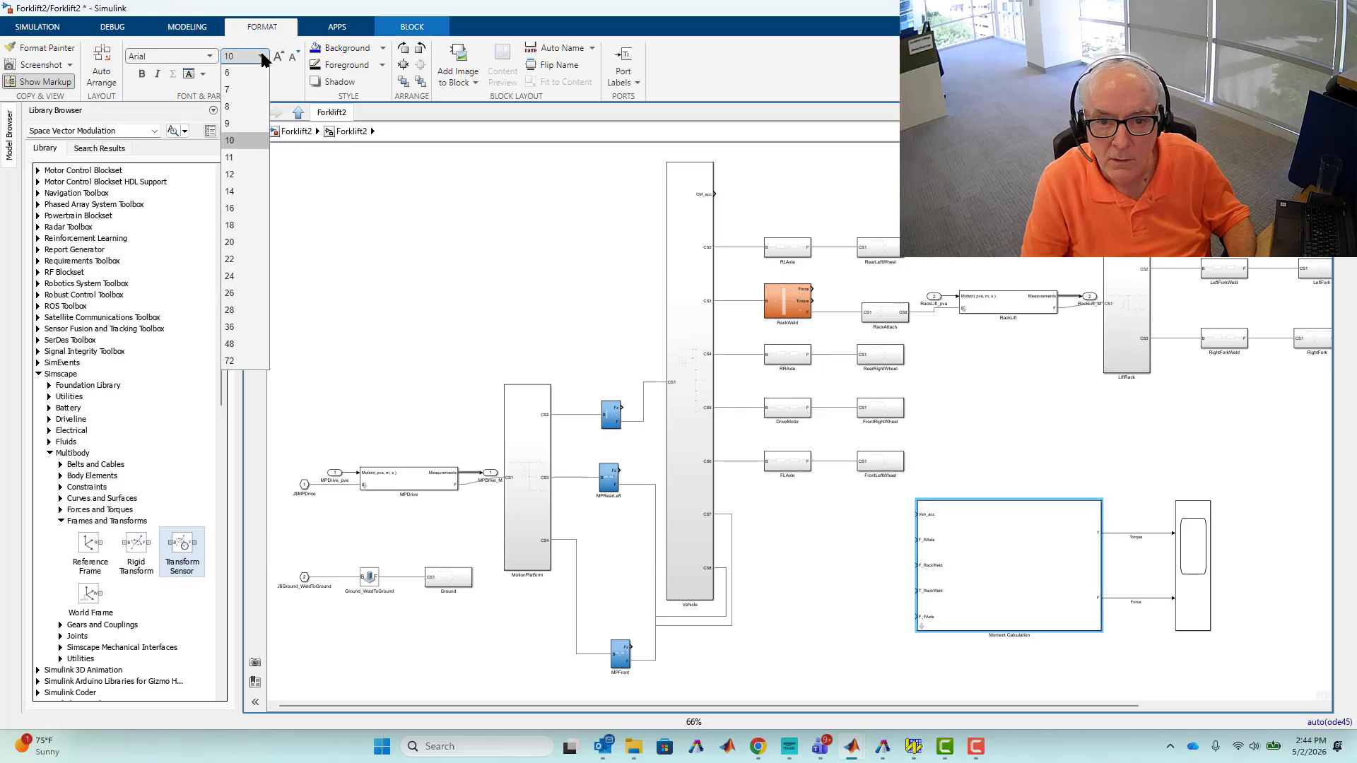
pyautogui.click(236, 241)
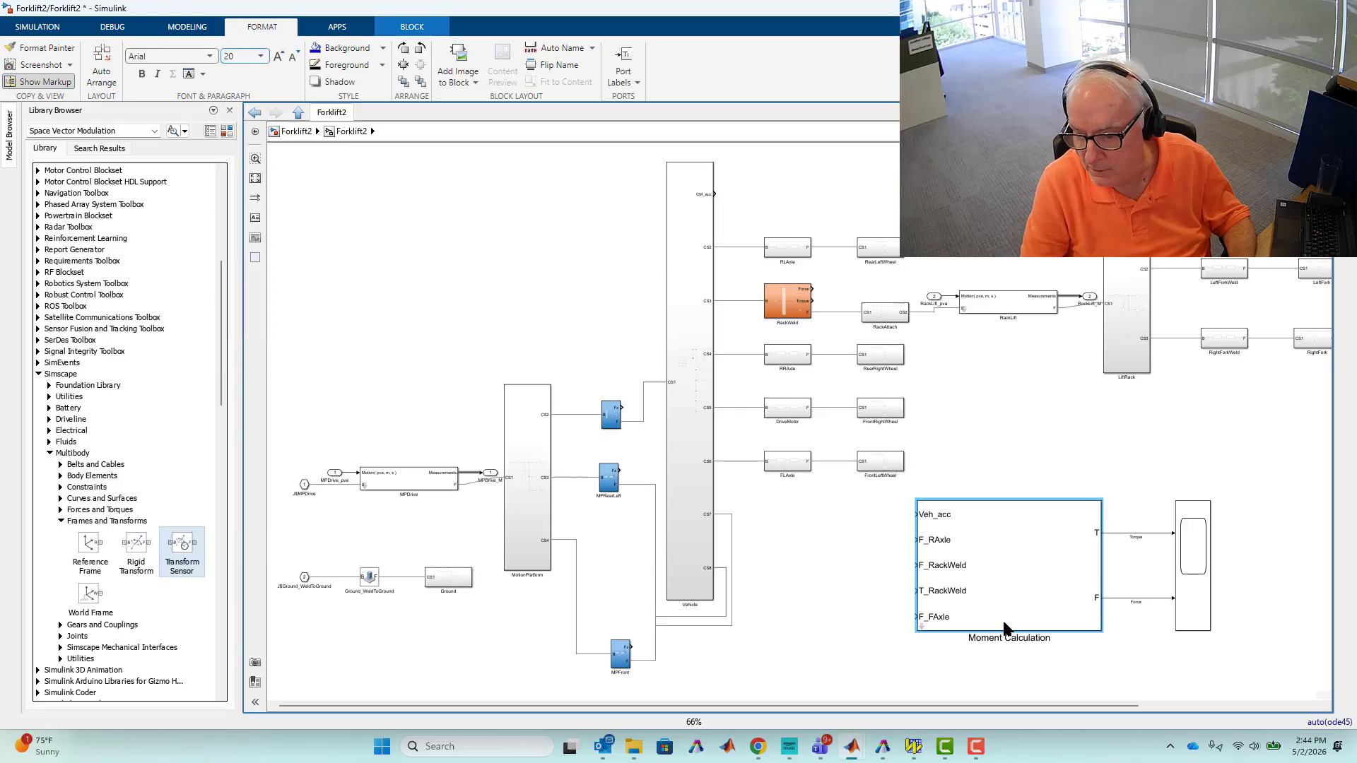
# Rename the block to Force and Moment Calculation.
pyautogui.click(966, 636)
pyautogui.click(971, 637)
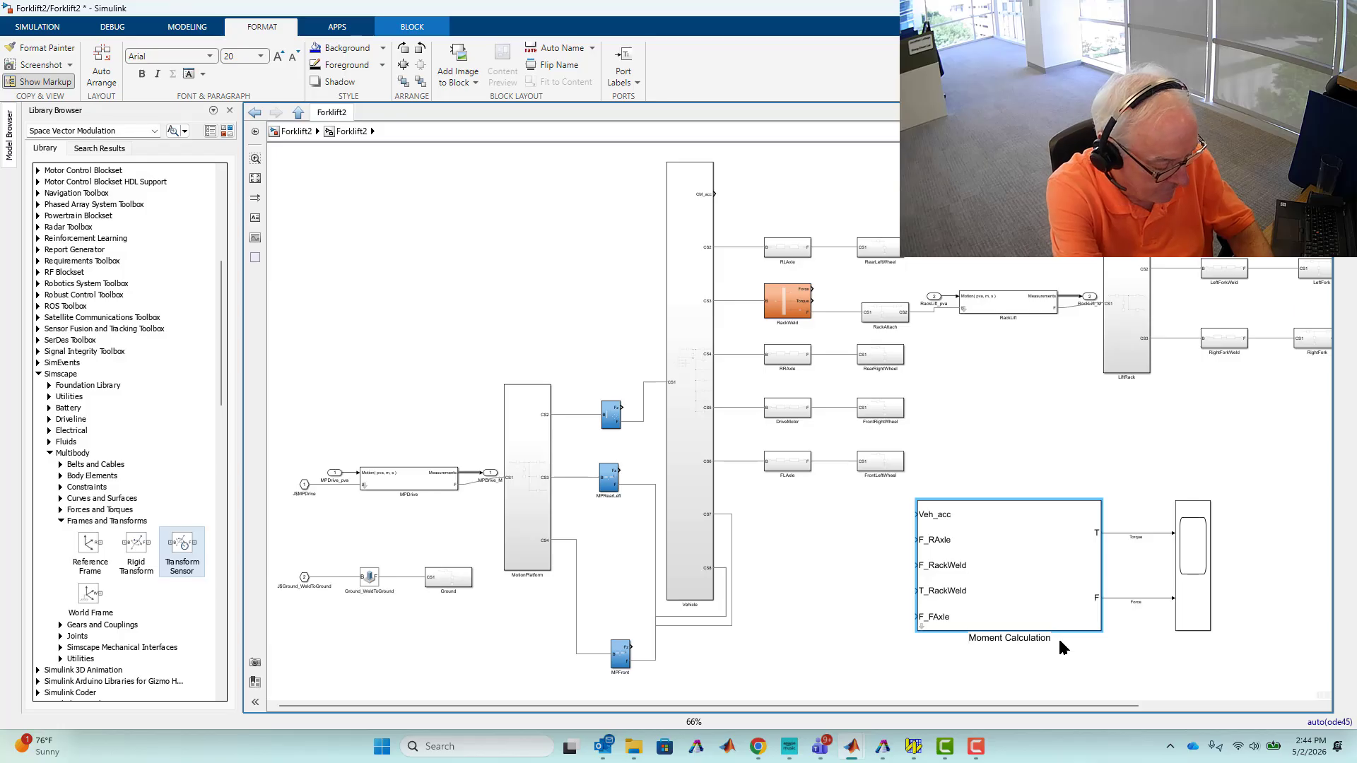
pyautogui.write('Force and')
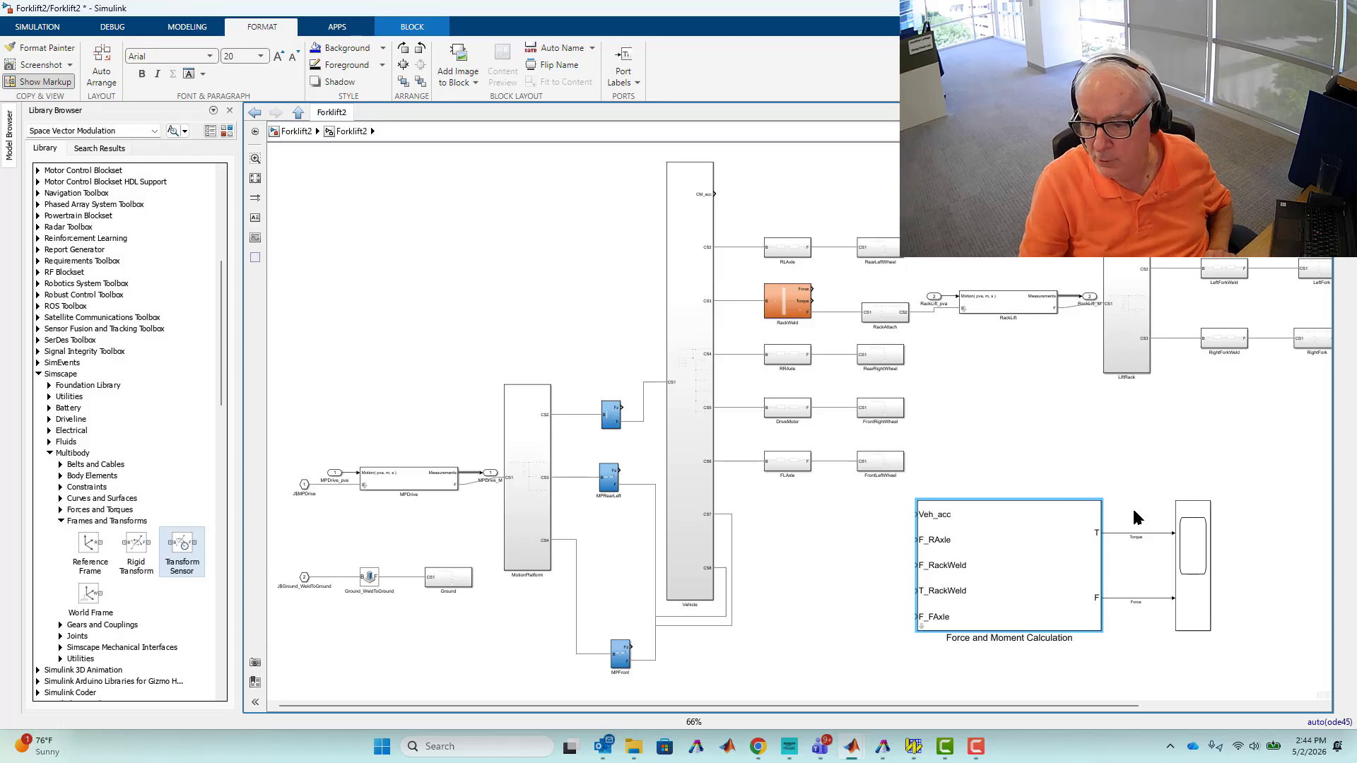
# Reposition the Force and Moment Calculation block together with its scope.
pyautogui.moveTo(1134, 511); pyautogui.dragTo(1153, 616)
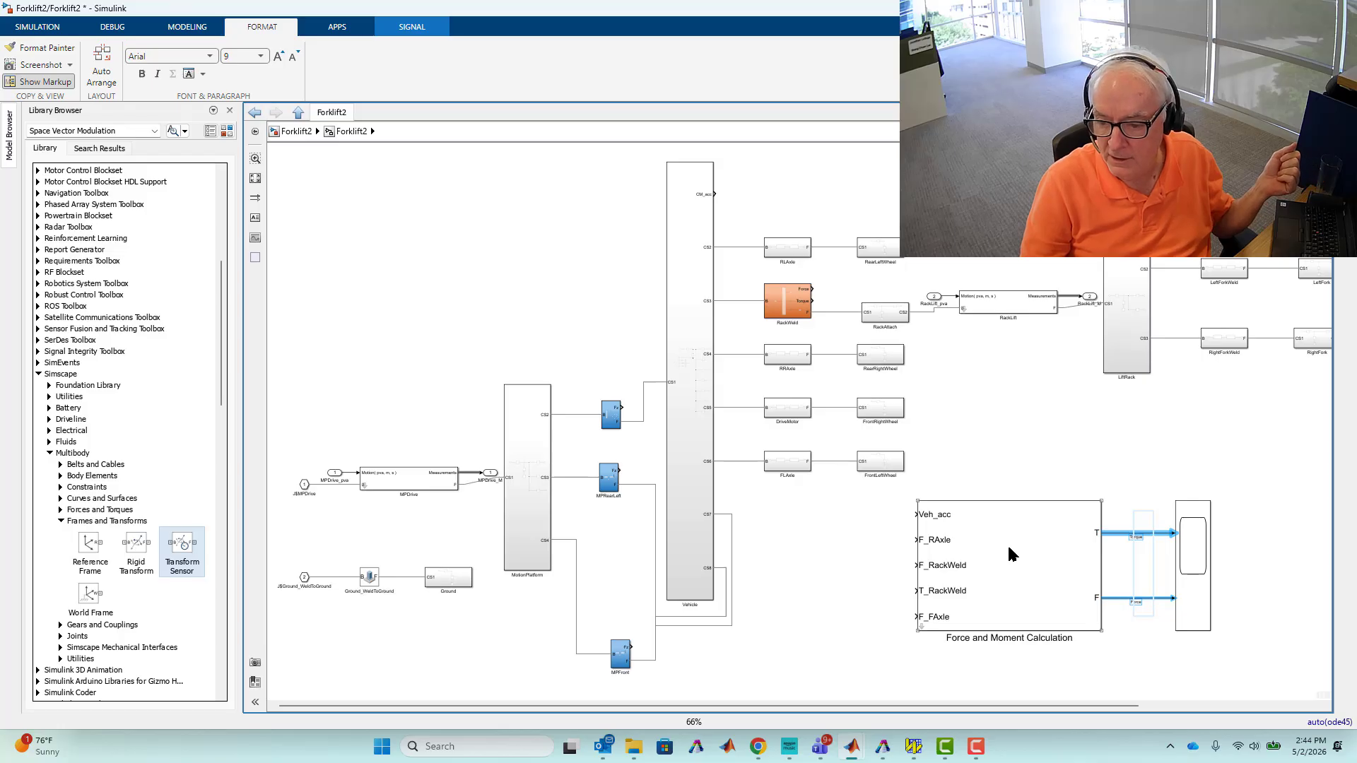
pyautogui.moveTo(1012, 468); pyautogui.dragTo(1235, 644)
pyautogui.moveTo(1075, 591); pyautogui.dragTo(1009, 631)
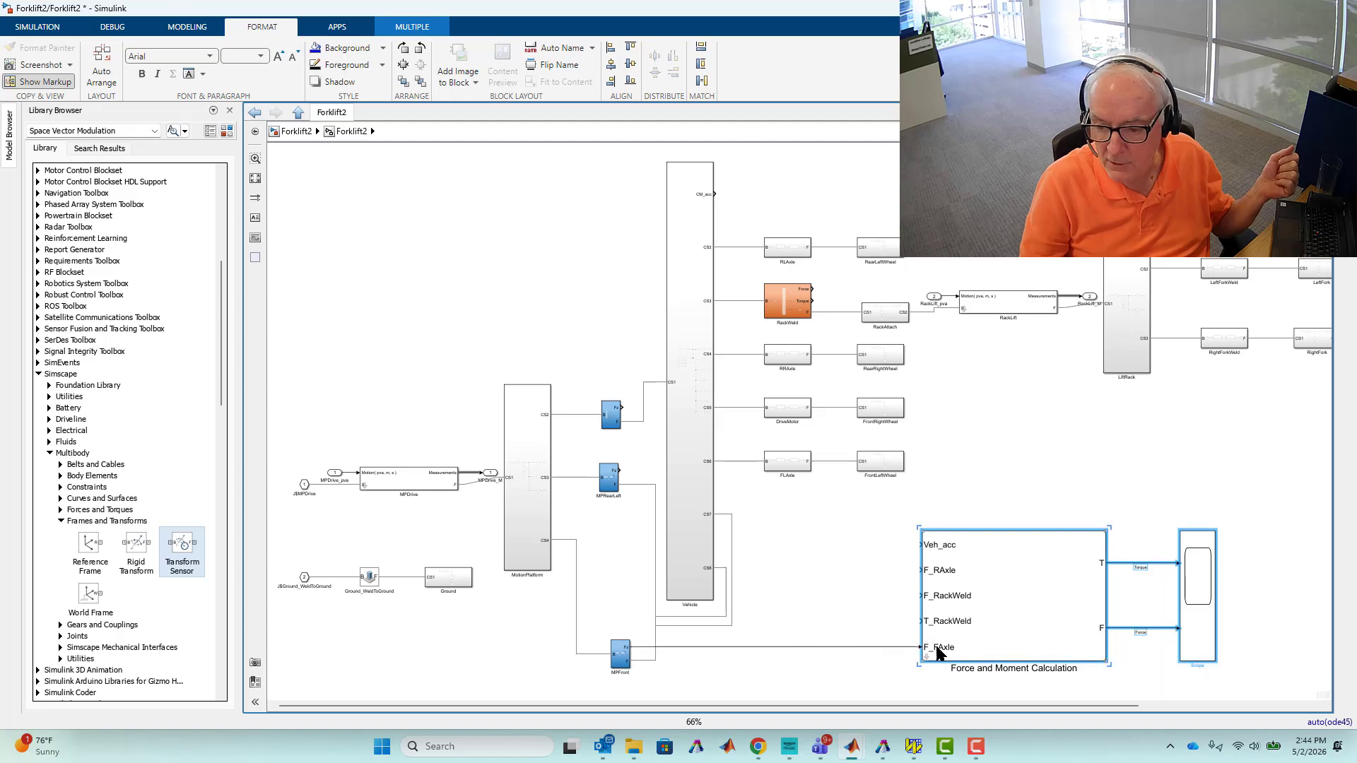
# Connect the RackWeld Torque output to T_RackWeld and its Force output to F_RackWeld.
pyautogui.click(811, 301)
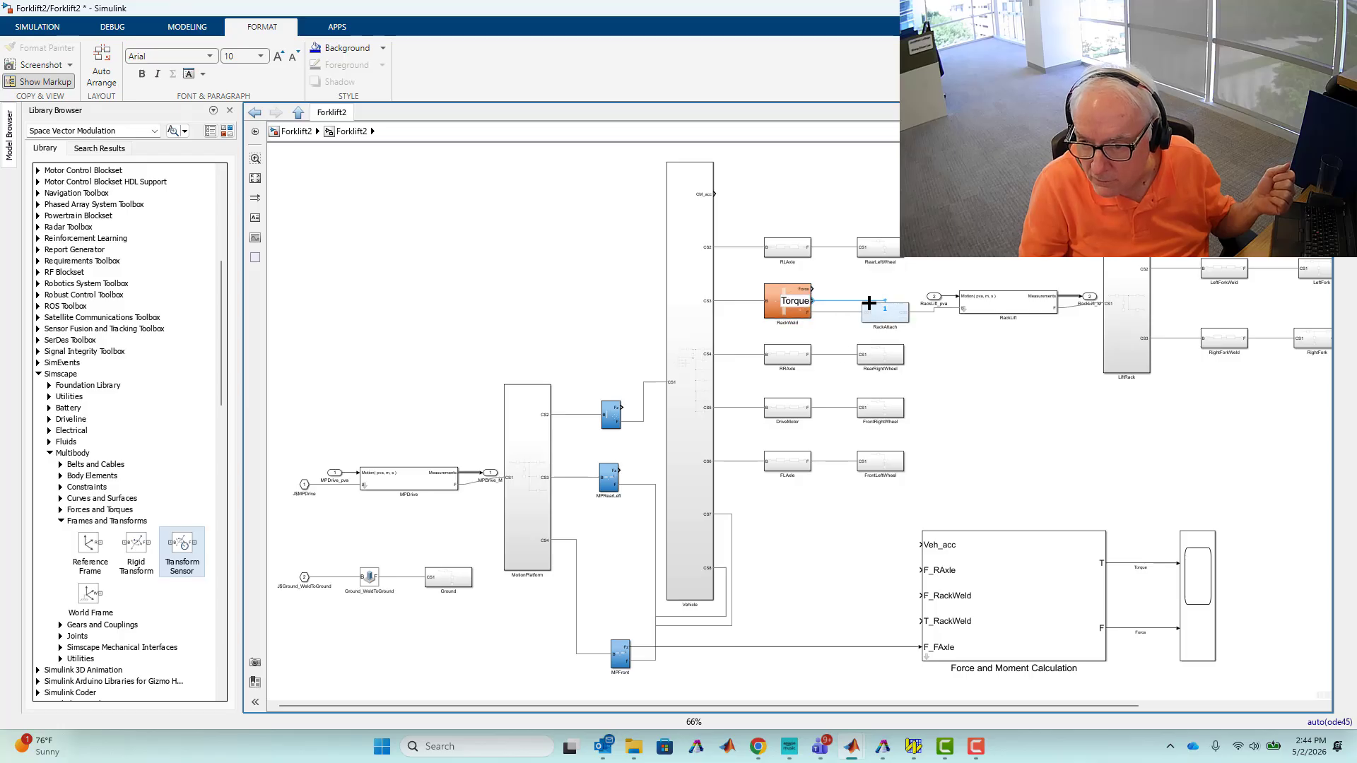
pyautogui.moveTo(867, 324)
pyautogui.mouseDown()
pyautogui.moveTo(855, 540)
pyautogui.moveTo(873, 624)
pyautogui.moveTo(923, 619)
pyautogui.mouseUp()
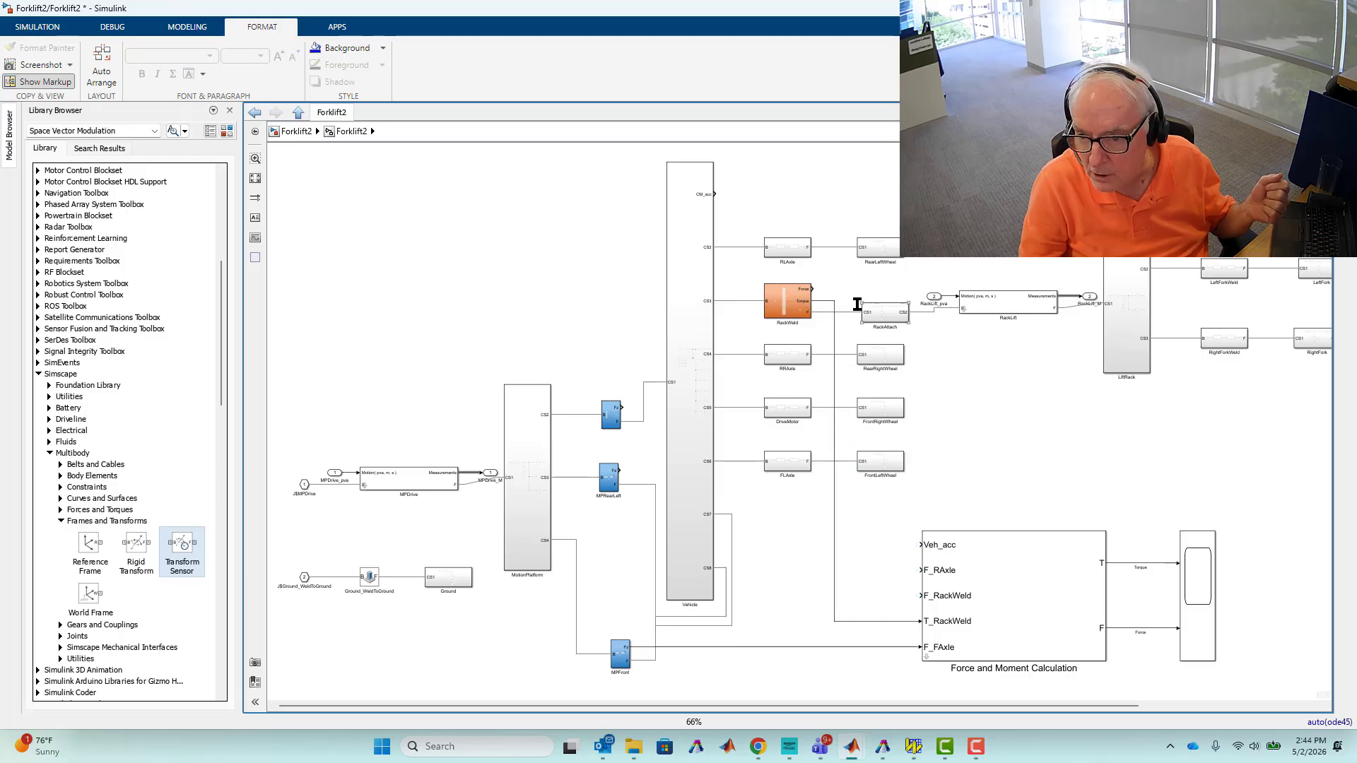
pyautogui.moveTo(813, 288); pyautogui.dragTo(923, 595)
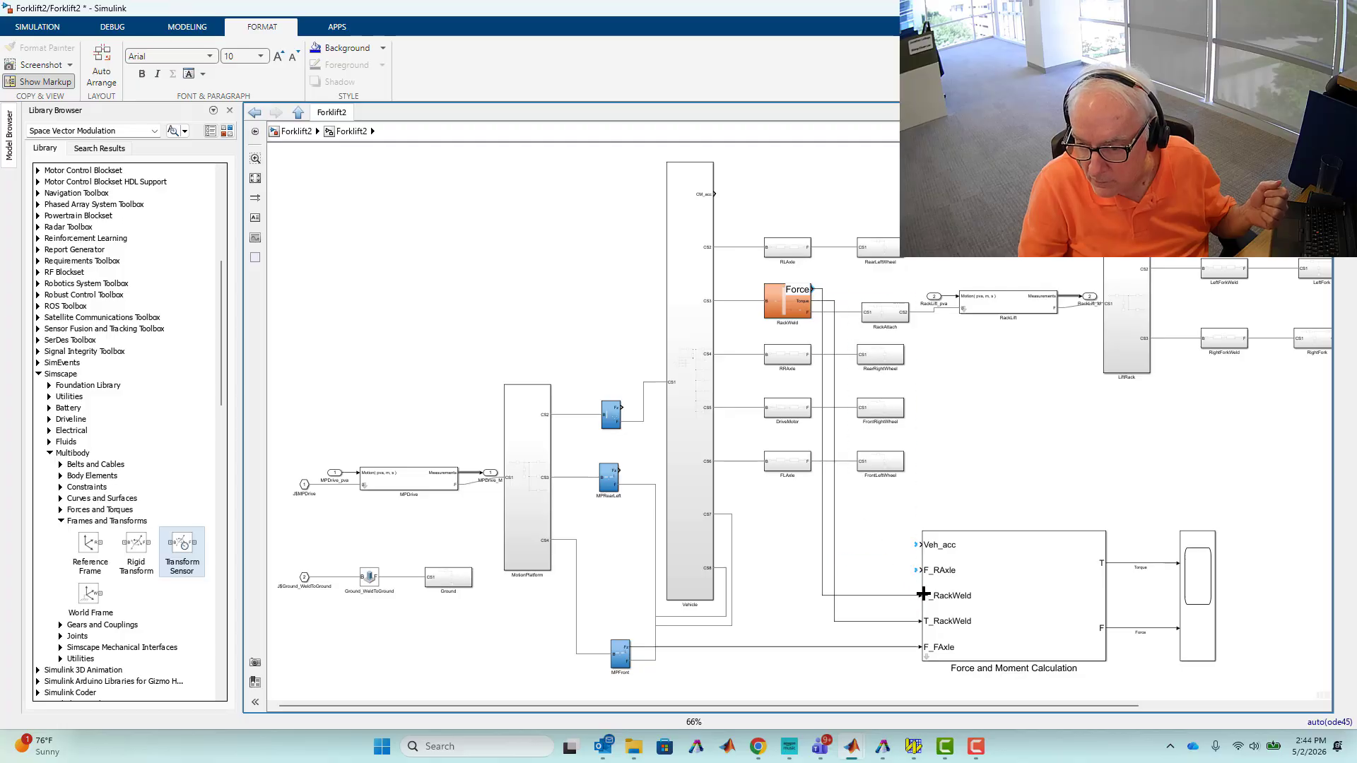
# Connect the Vehicle subsystem's CM_acc output to the Veh_acc input.
pyautogui.click(823, 168)
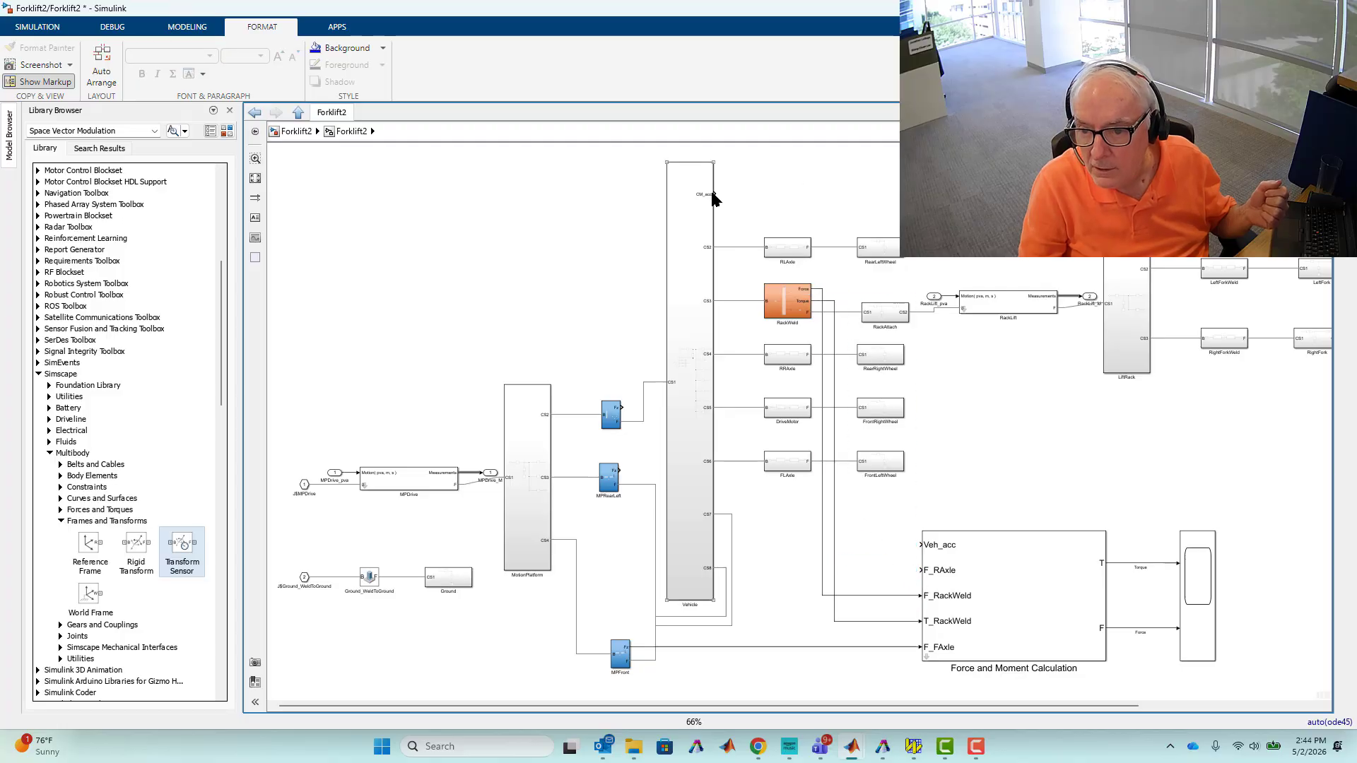
pyautogui.moveTo(715, 193); pyautogui.dragTo(925, 544)
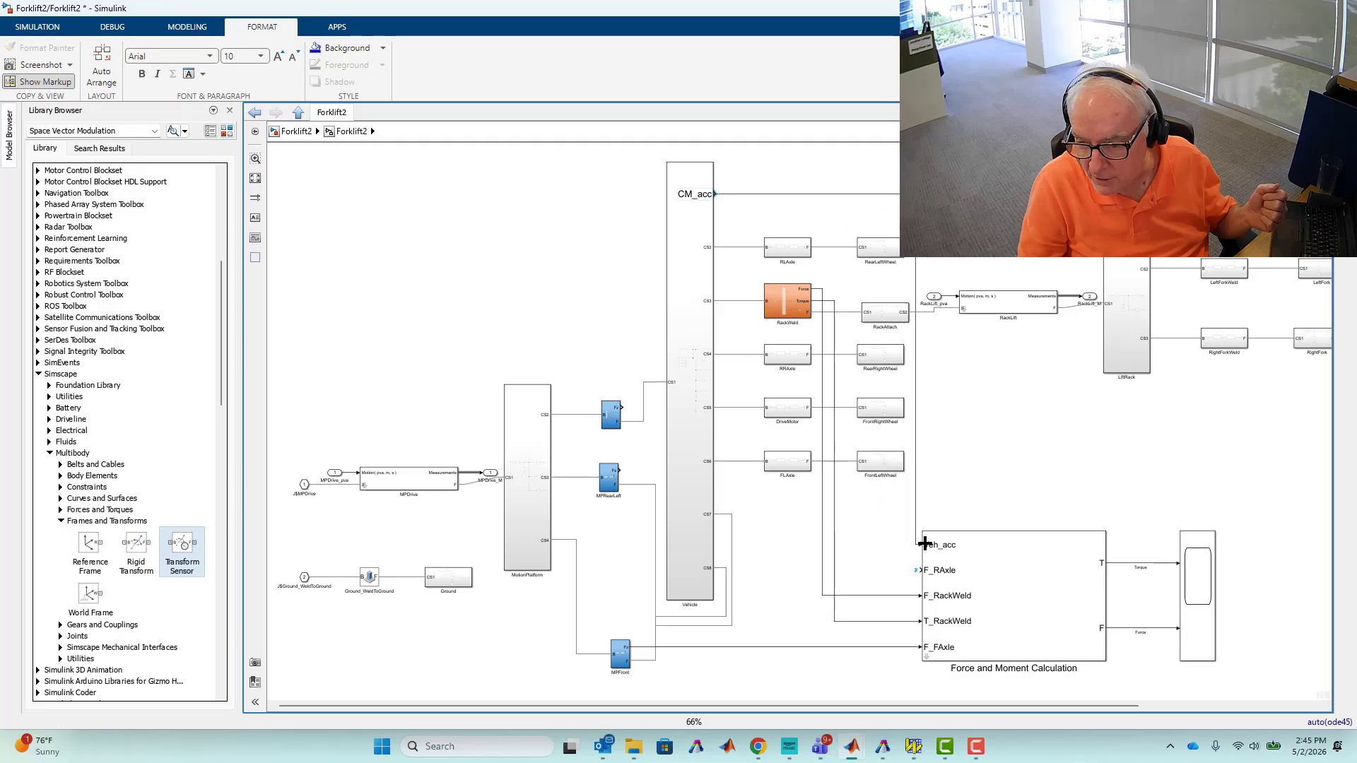
# Insert an Add block feeding the F_RAxle input of the Force and Moment Calculation block.
pyautogui.click(907, 438)
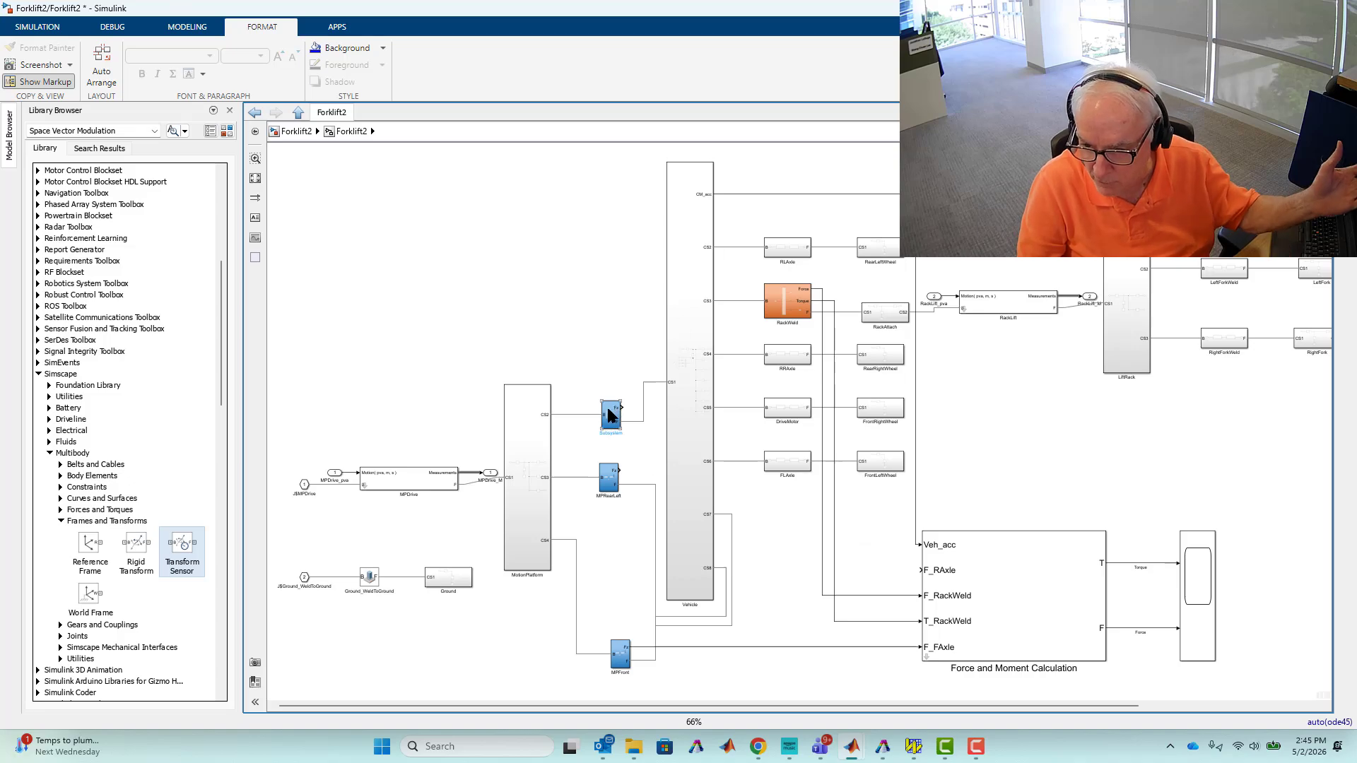
pyautogui.doubleClick(853, 549)
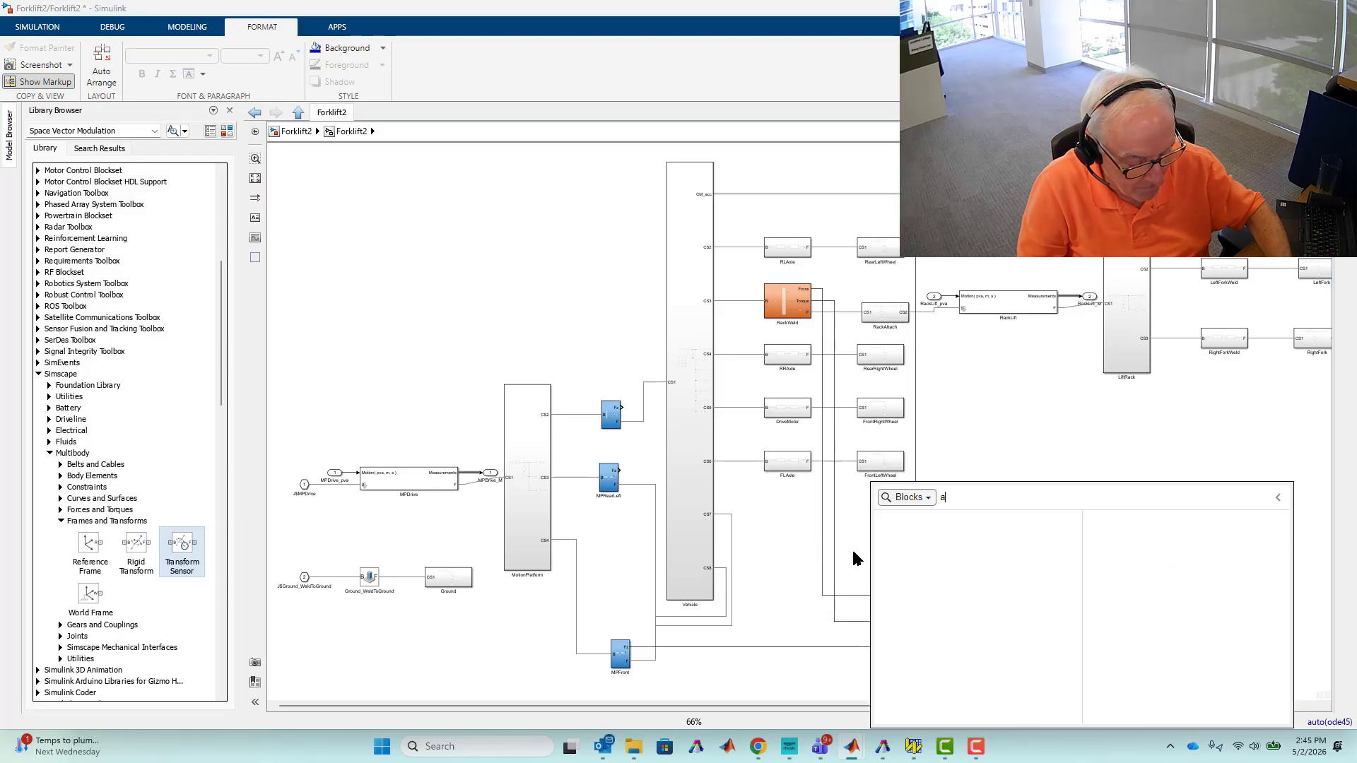
pyautogui.write('add')
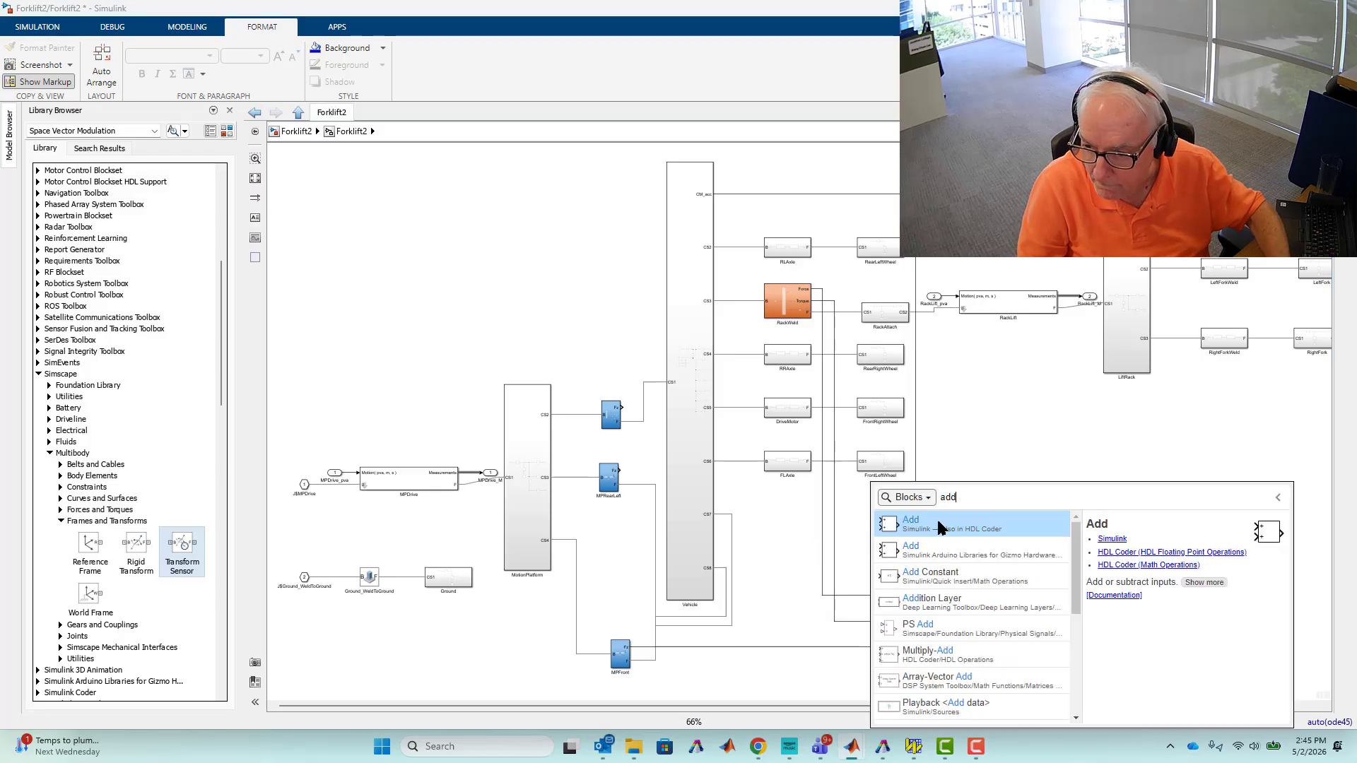
pyautogui.click(894, 532)
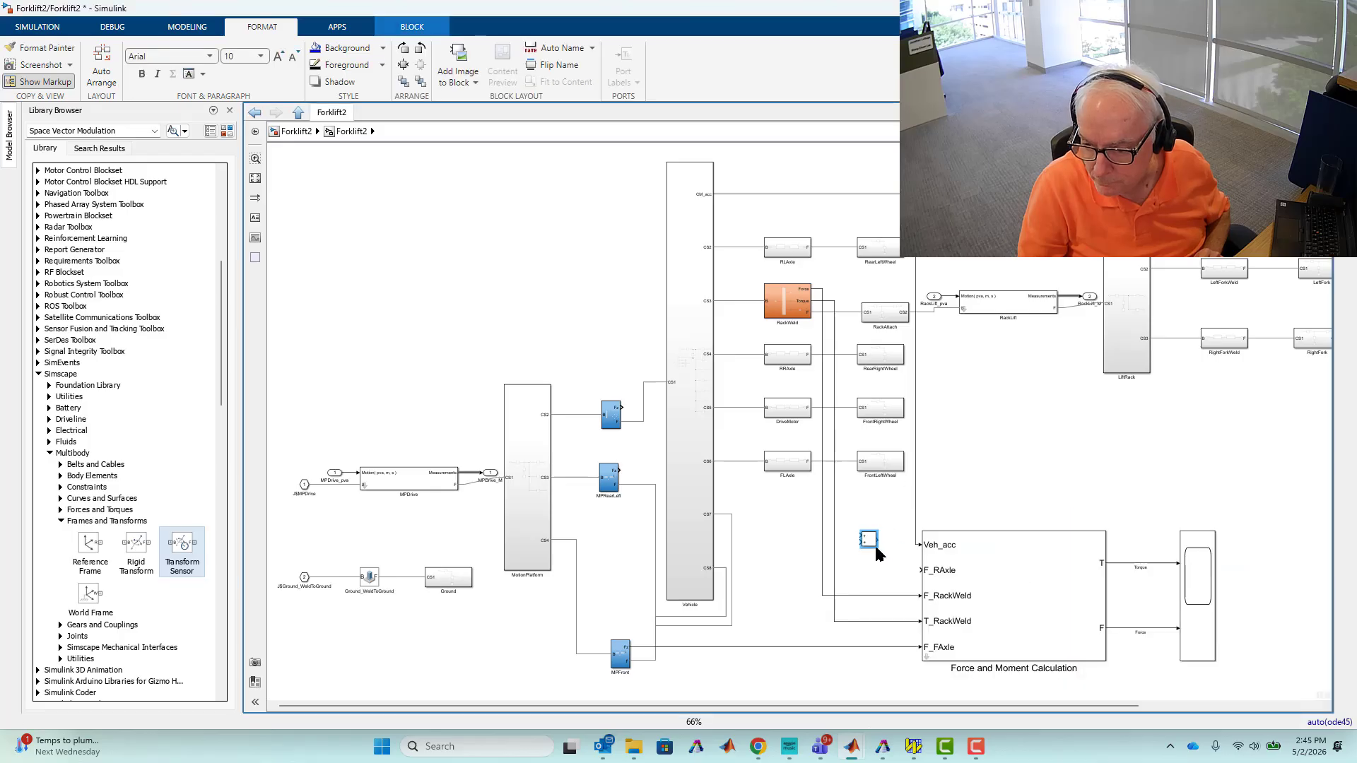
pyautogui.moveTo(879, 549); pyautogui.dragTo(907, 574)
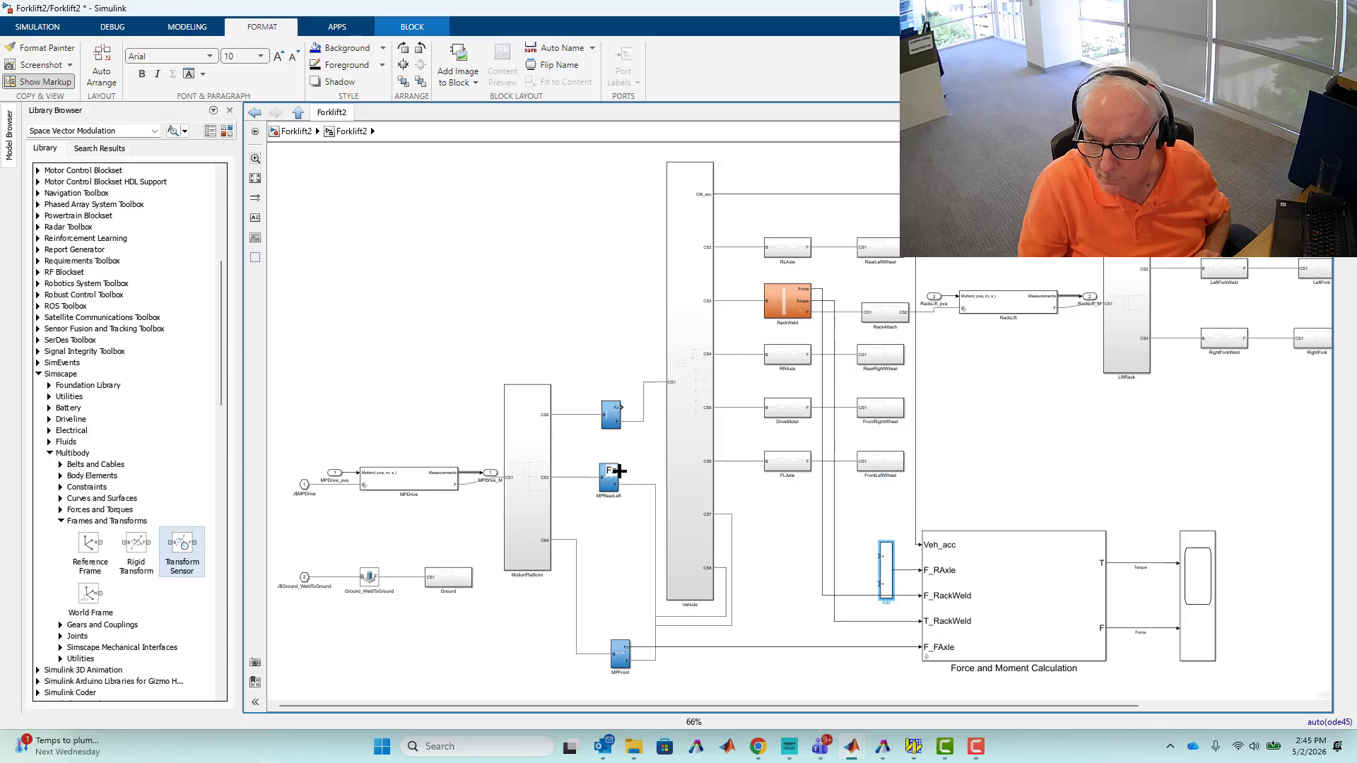
# Wire the force outputs of the two rear motion-platform blocks into the Add block's inputs.
pyautogui.moveTo(619, 471); pyautogui.dragTo(884, 590)
pyautogui.click(690, 449)
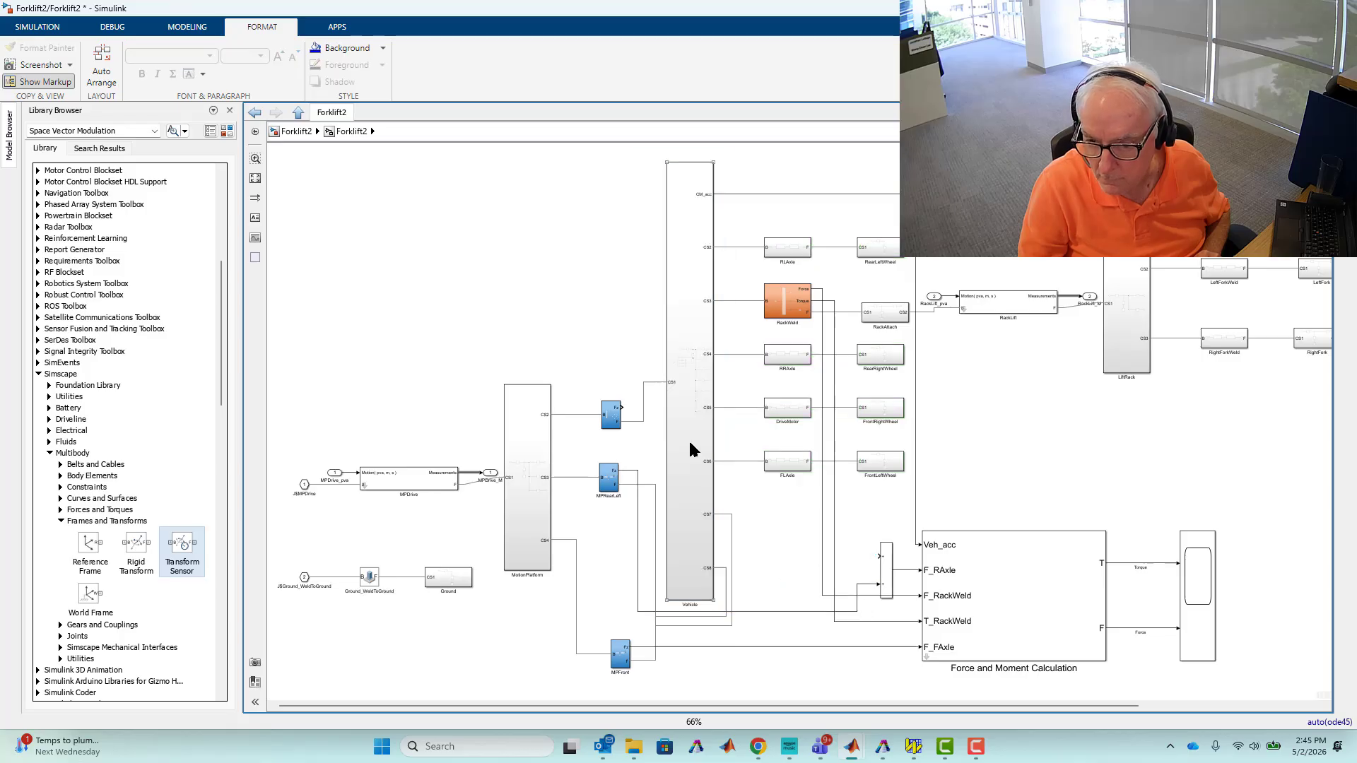
pyautogui.moveTo(625, 406); pyautogui.dragTo(878, 560)
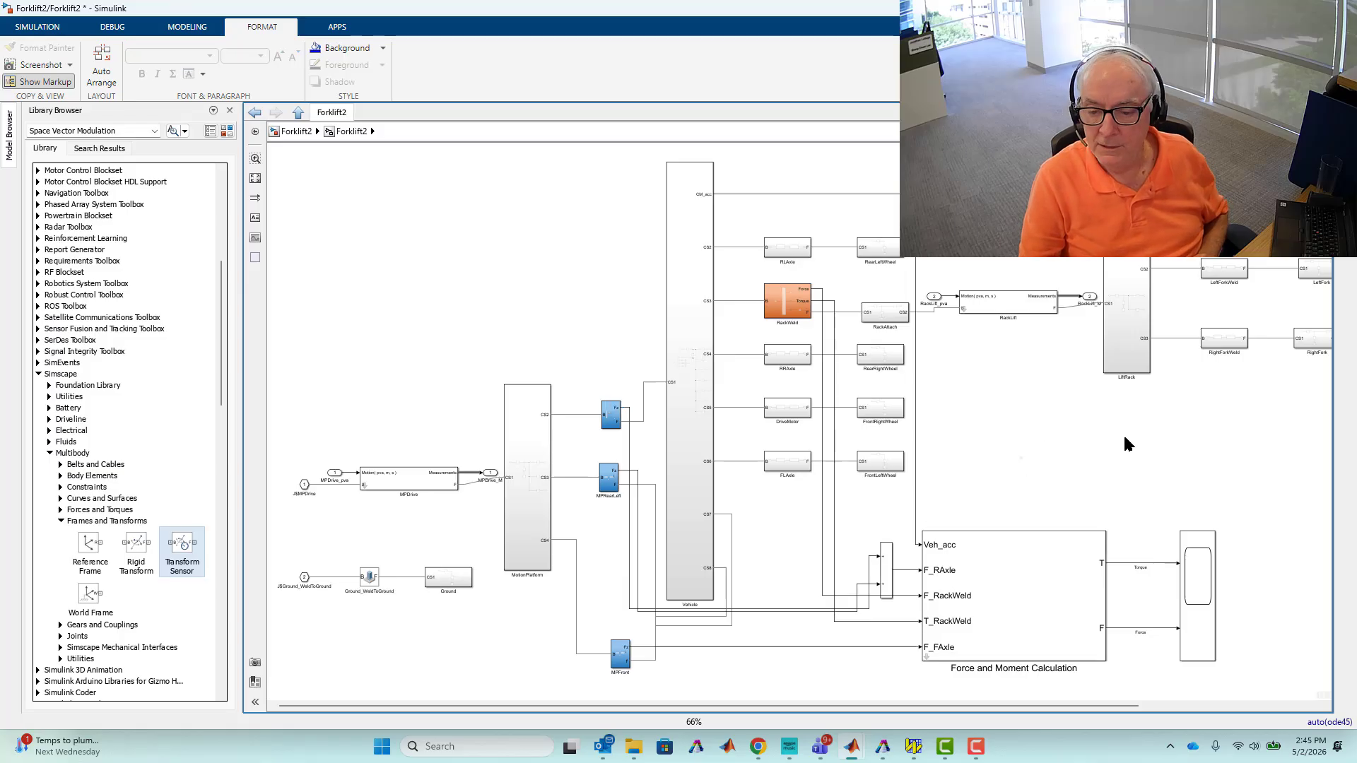
# Open the scope, run the simulation from it, and close the Multibody Explorer window.
pyautogui.click(230, 110)
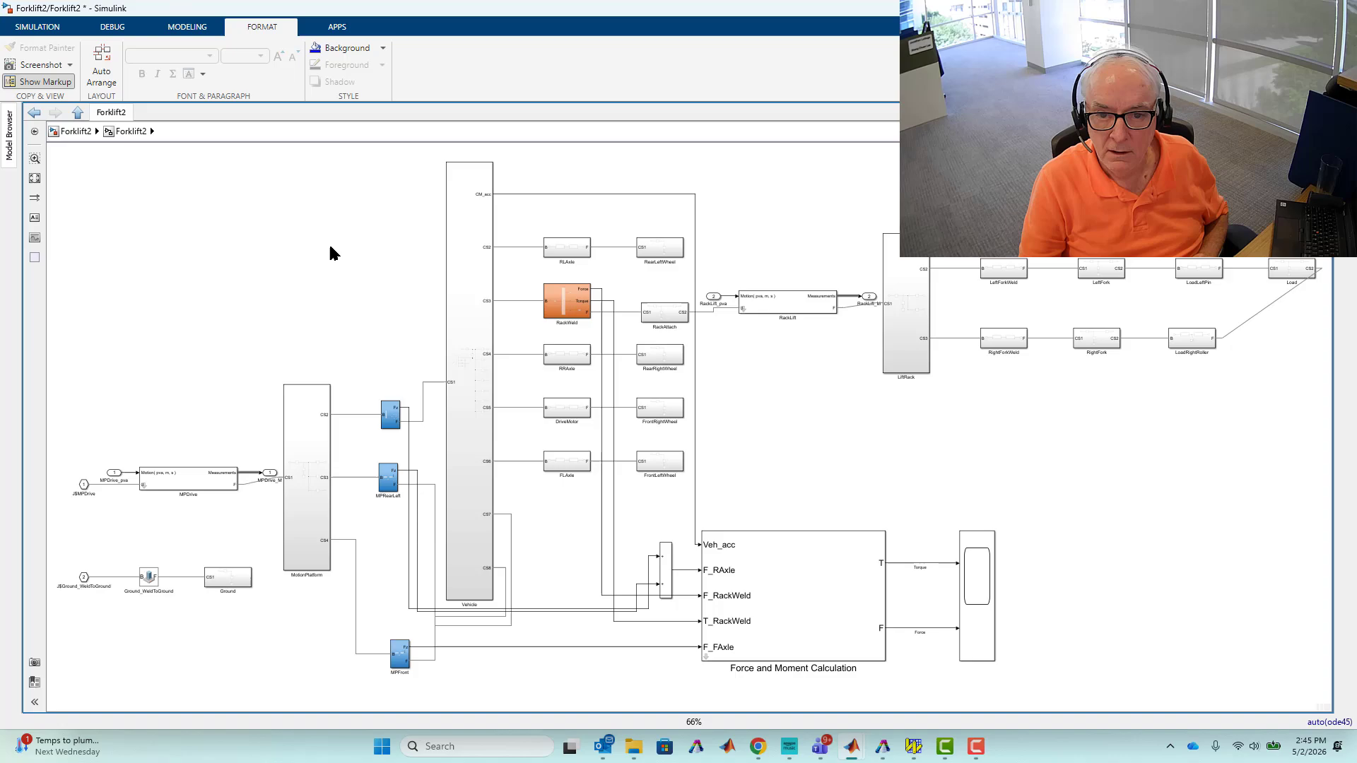
pyautogui.doubleClick(981, 572)
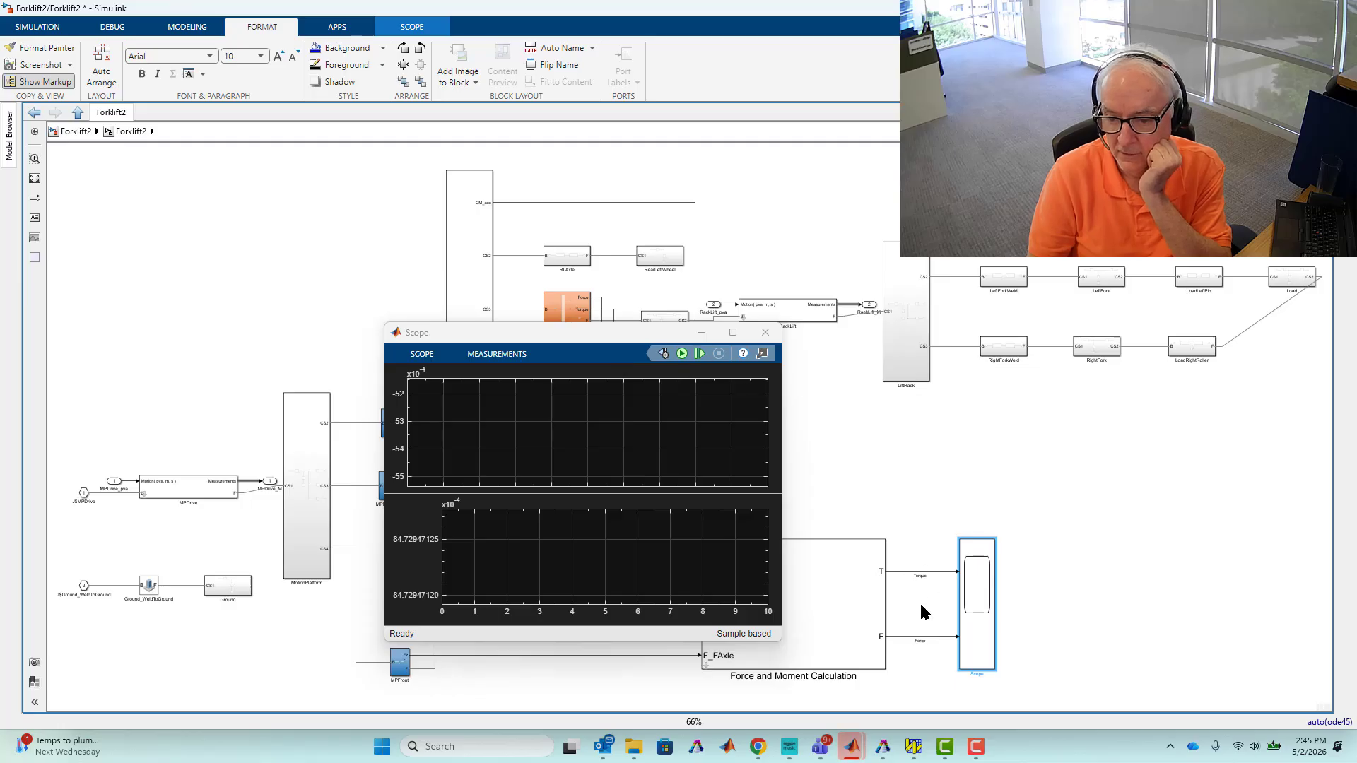
pyautogui.click(681, 353)
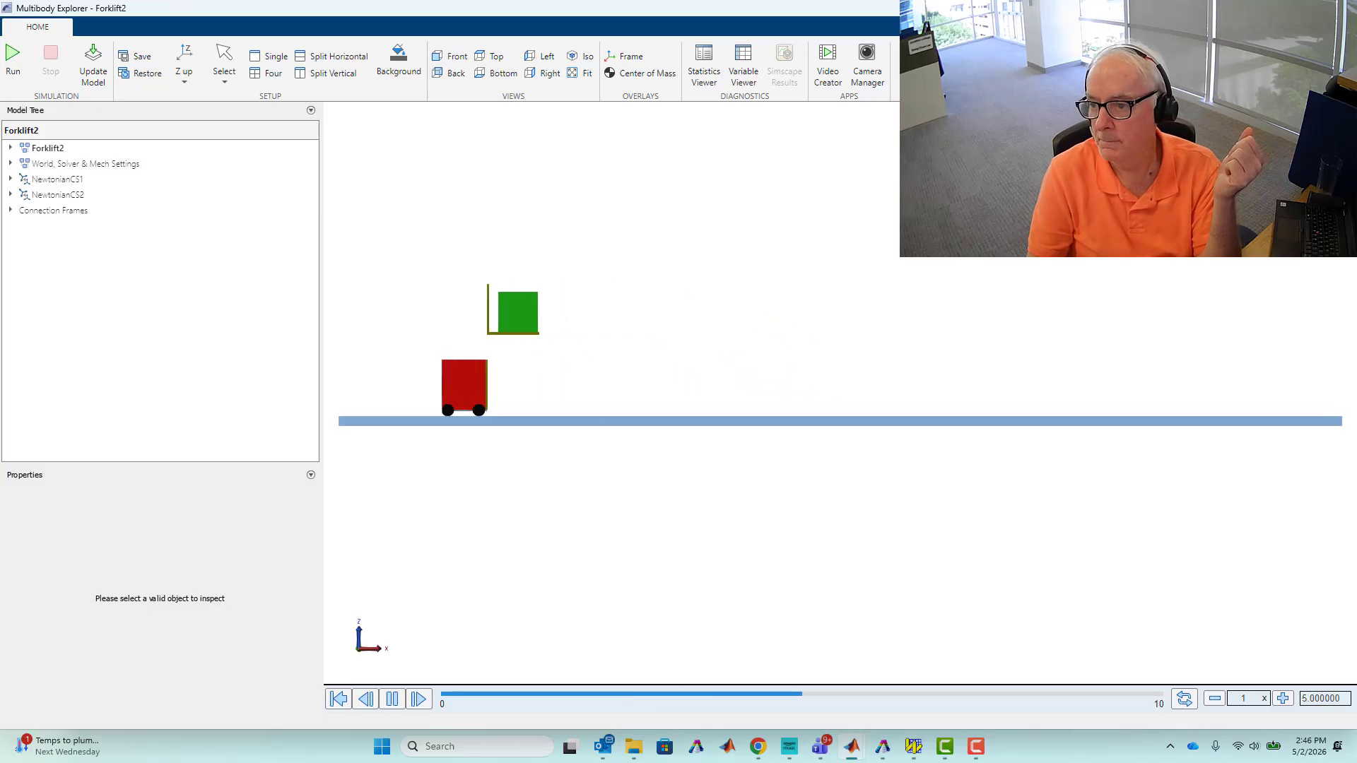
pyautogui.click(1276, 9)
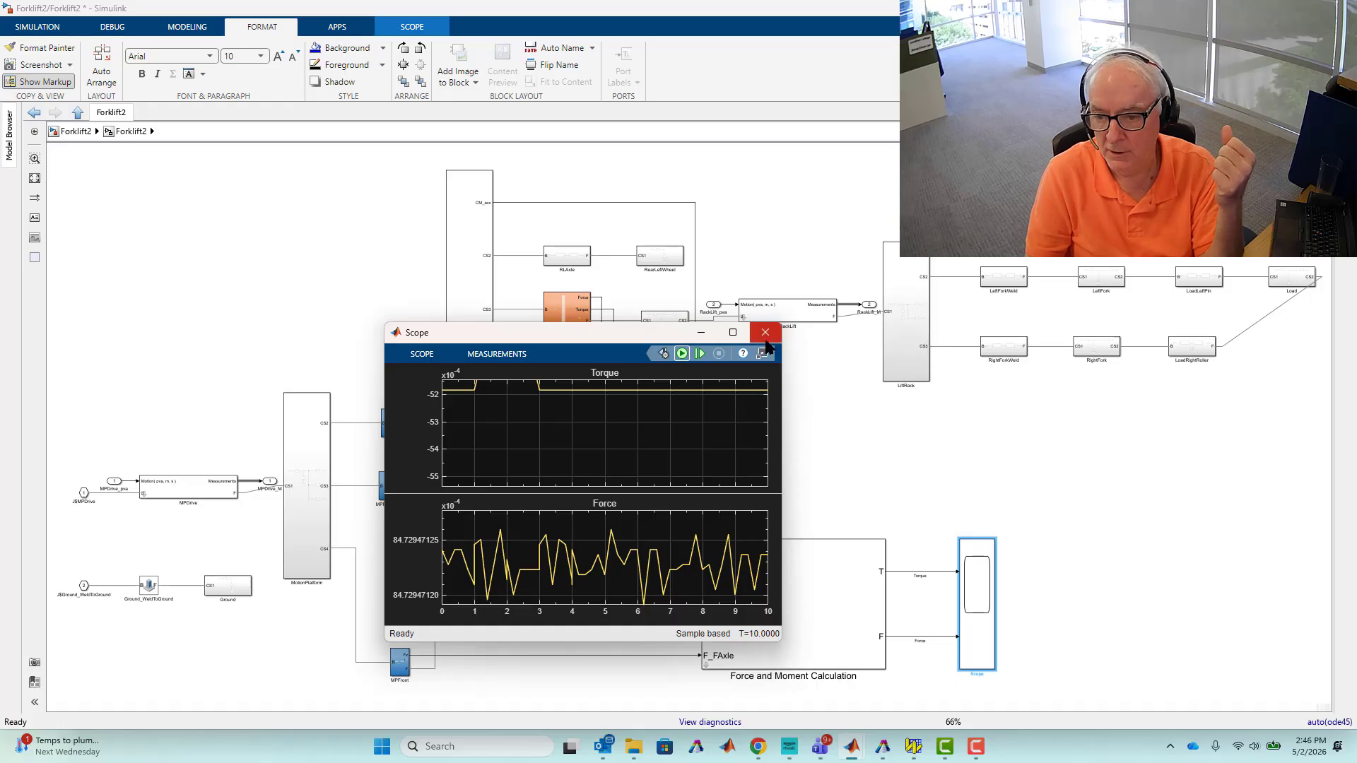
# Autoscale the Torque plot's axes, then close the scope window.
pyautogui.moveTo(759, 394)
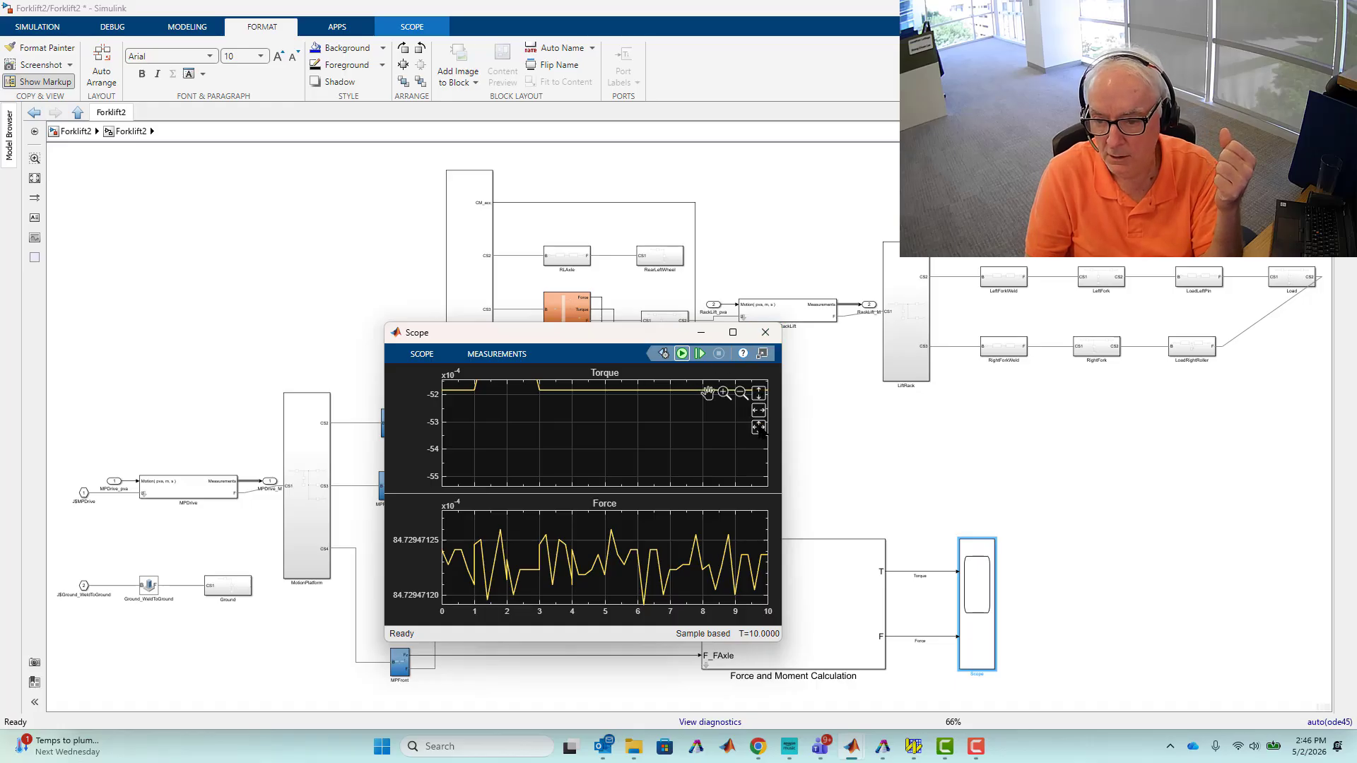
pyautogui.click(759, 427)
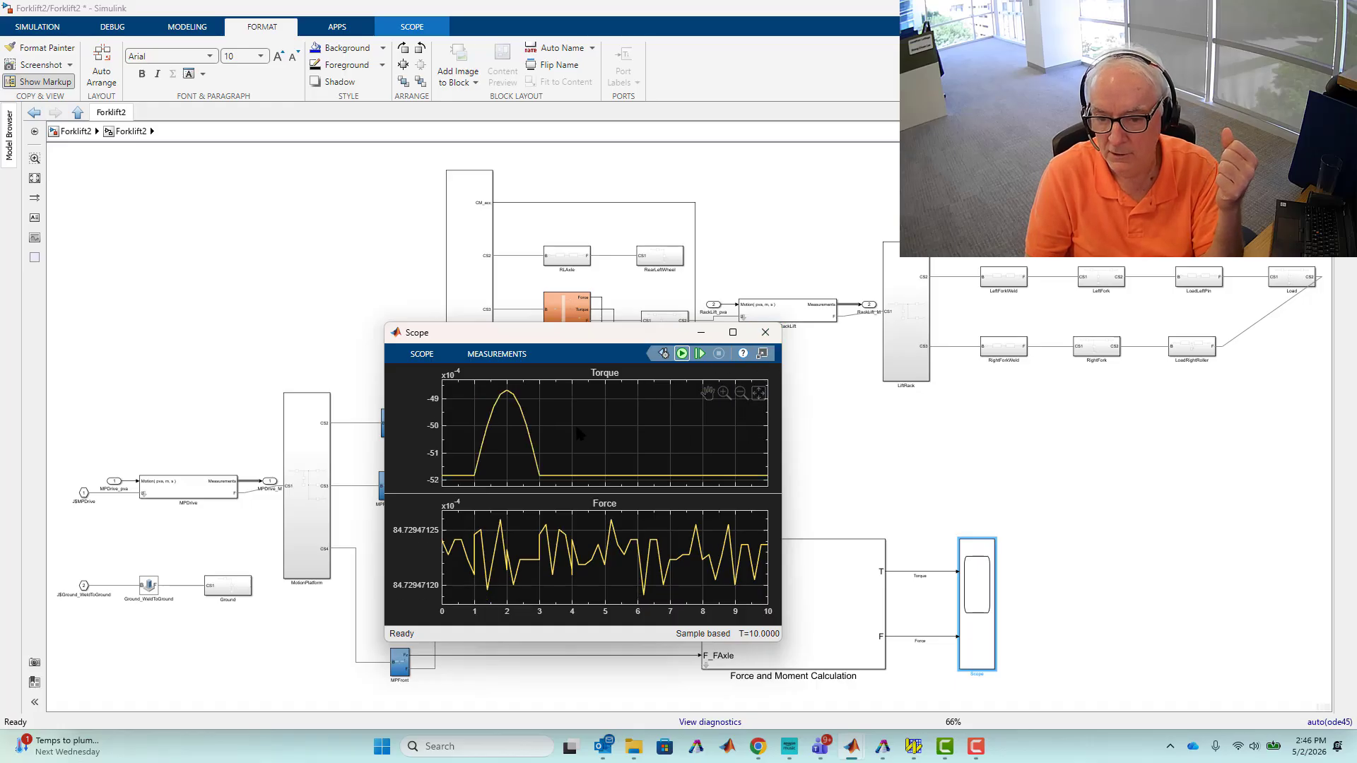
pyautogui.click(766, 333)
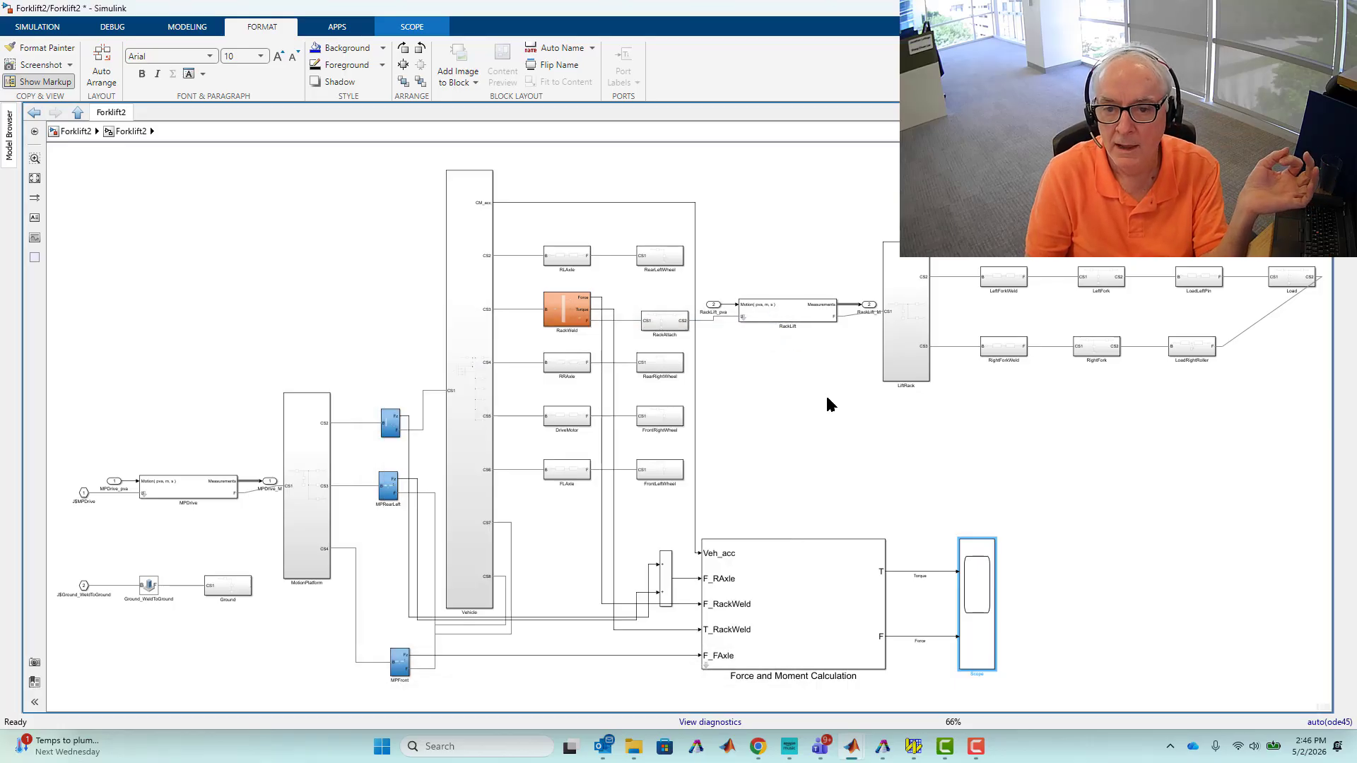
pyautogui.click(804, 422)
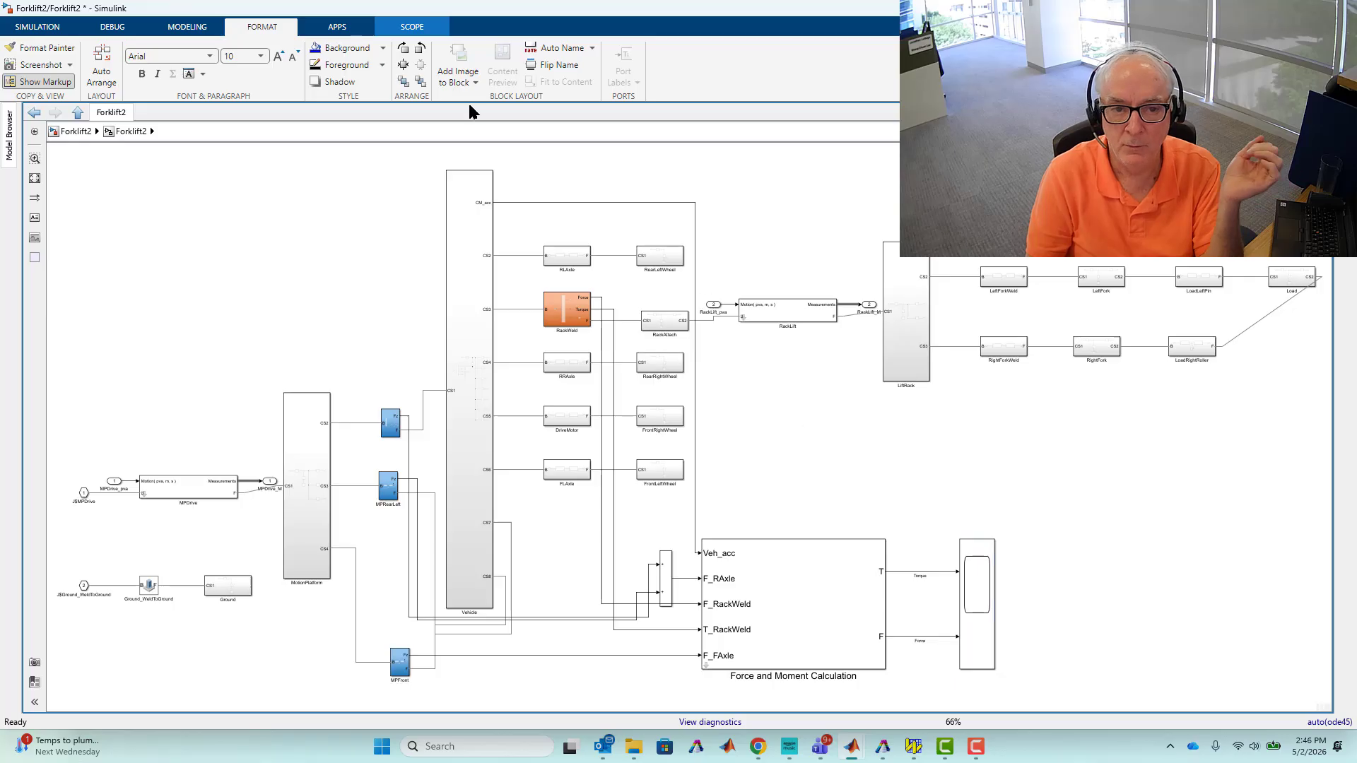
# Open the Force and Moment Calculation subsystem, fit it to view, and review which of its internal signals are logged.
pyautogui.click(29, 28)
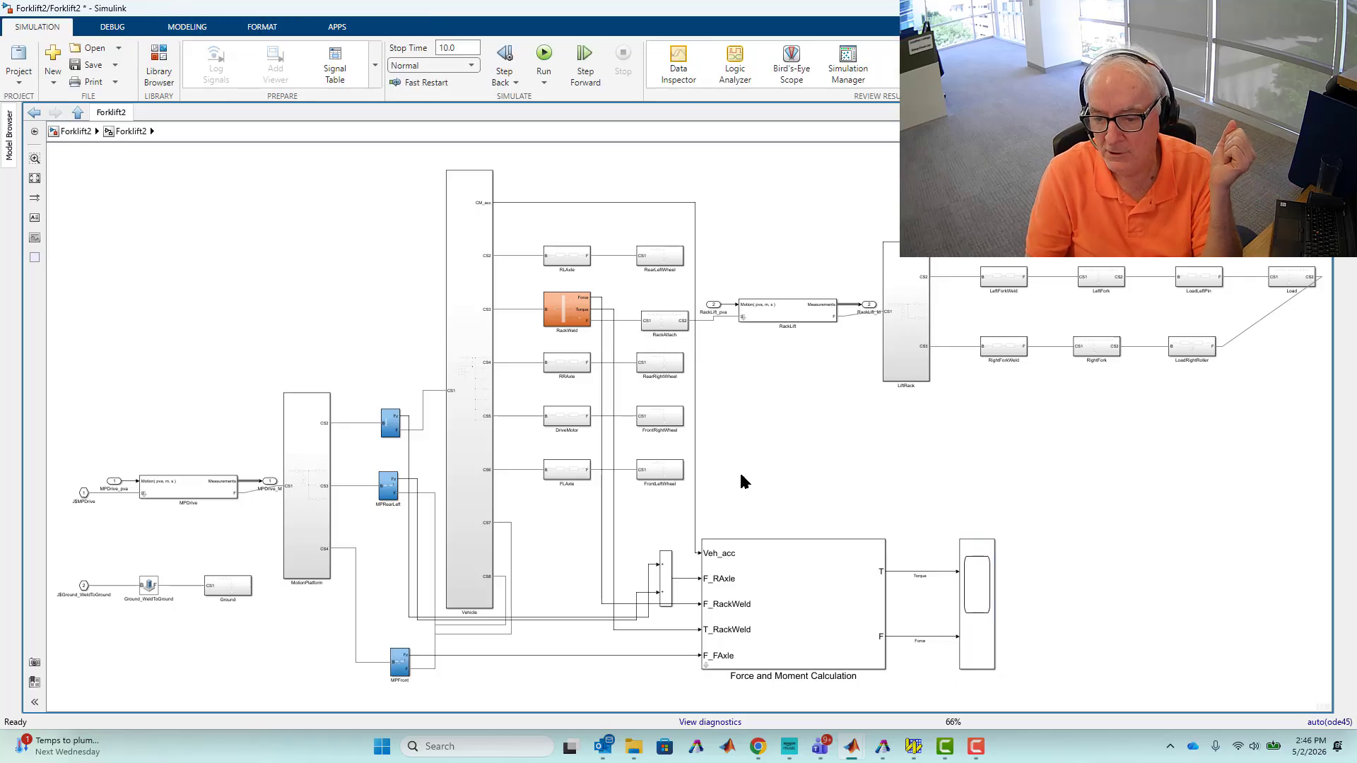
pyautogui.doubleClick(704, 662)
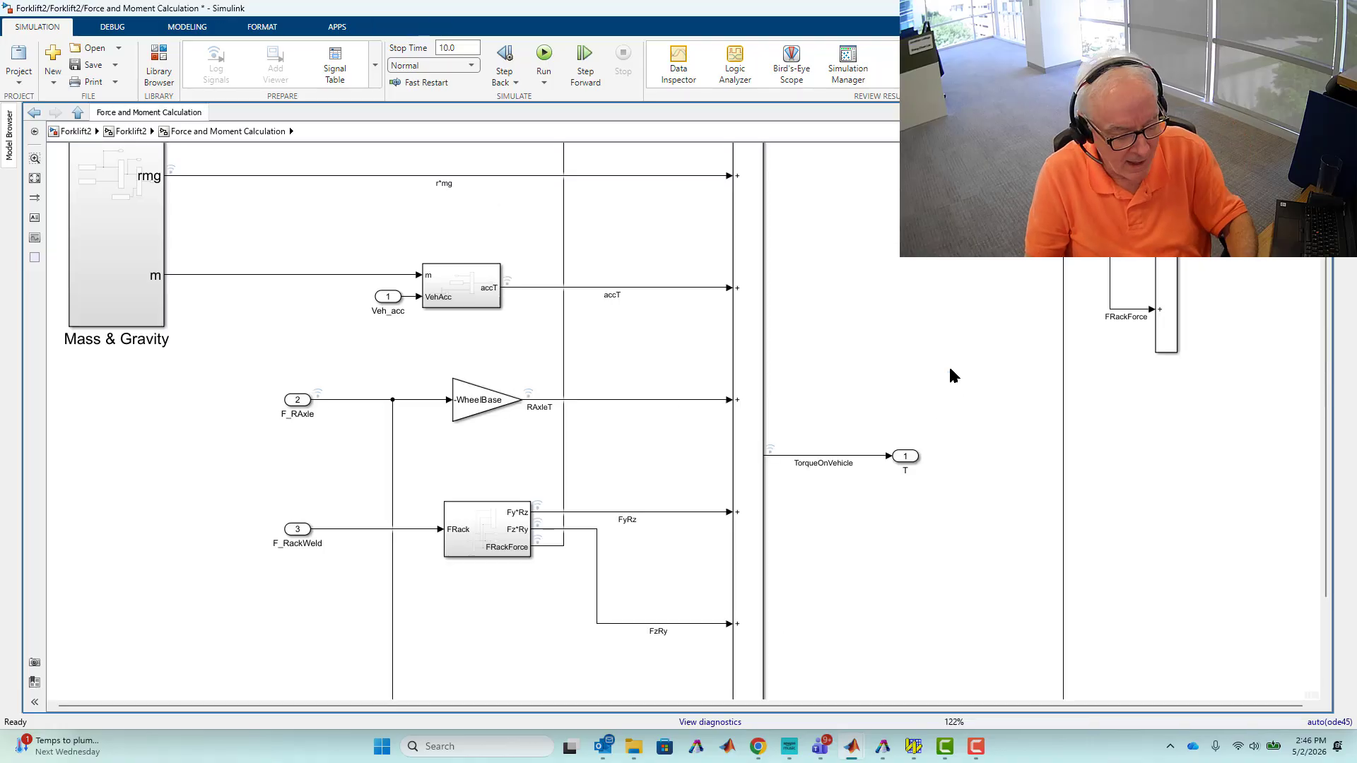
pyautogui.press('space')
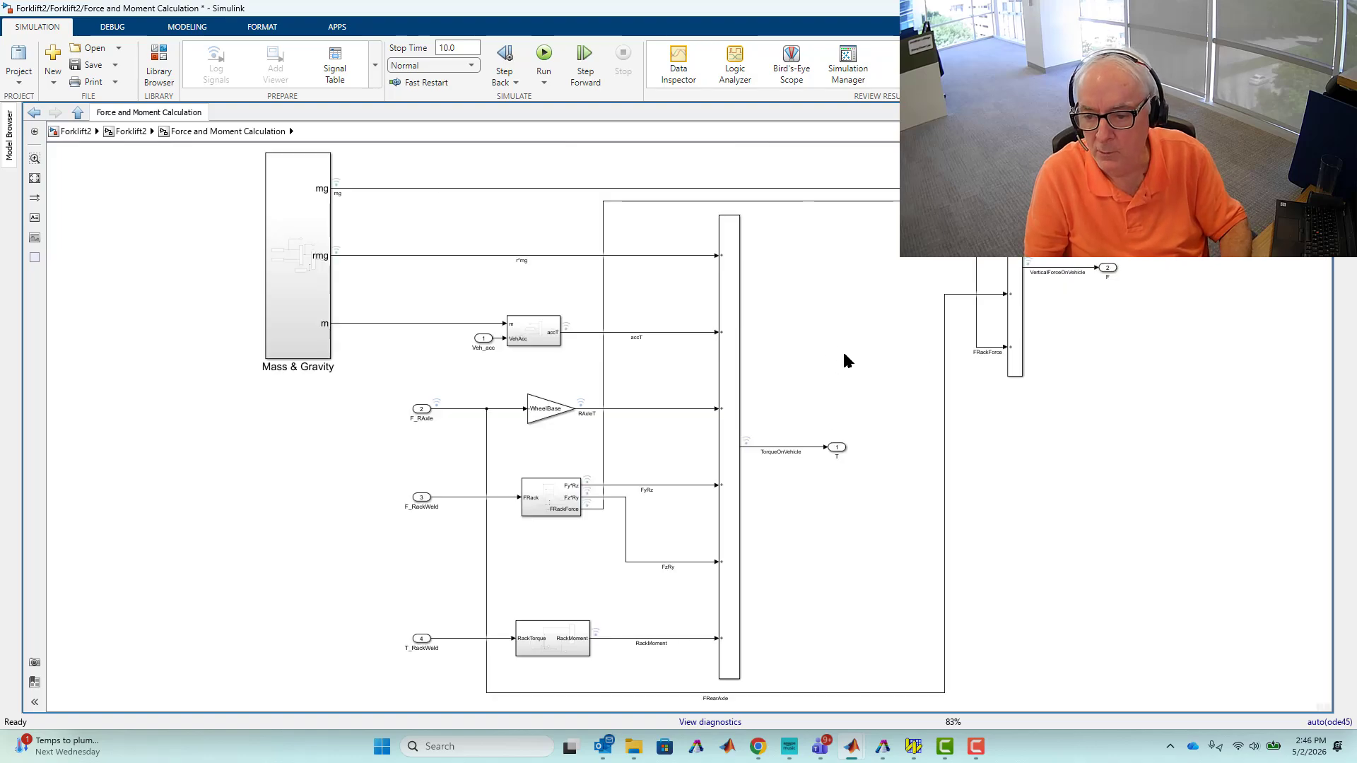
pyautogui.moveTo(844, 355); pyautogui.dragTo(703, 516)
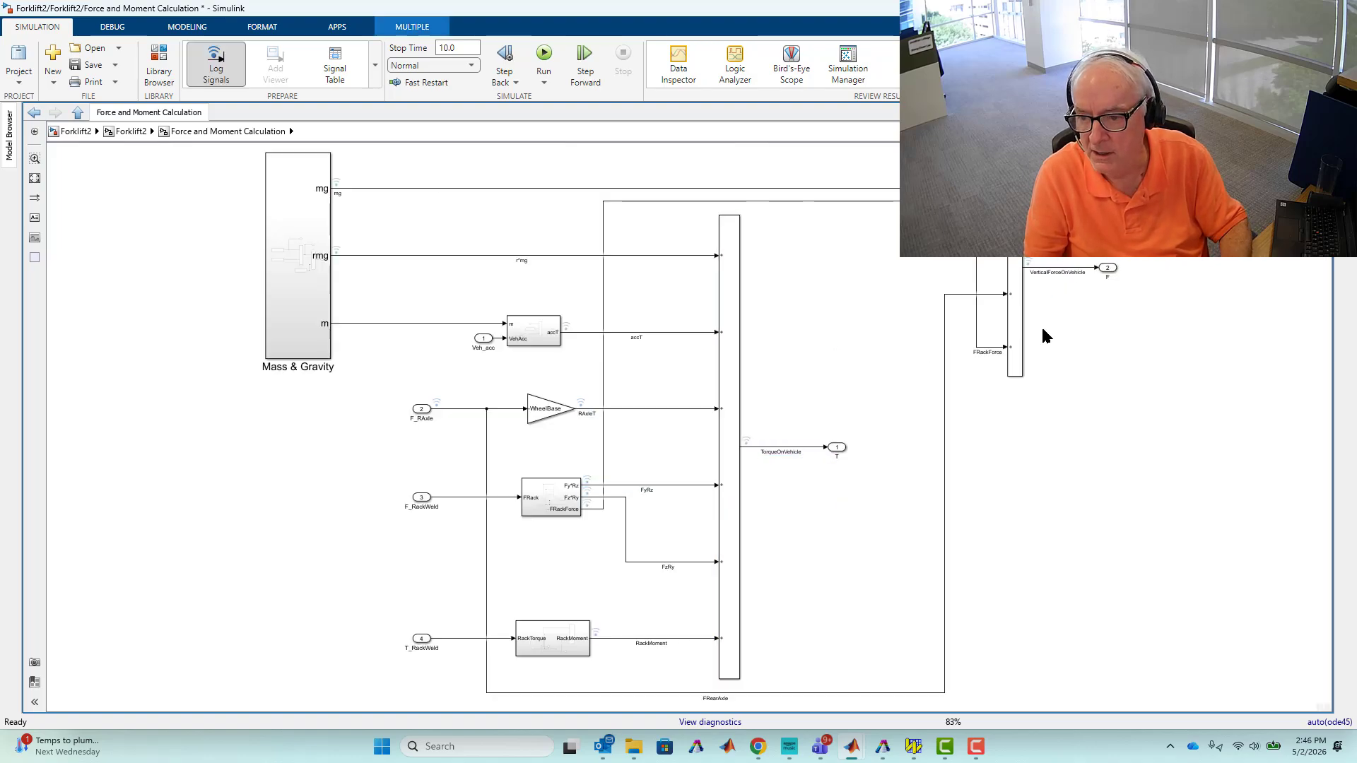
pyautogui.moveTo(1045, 335); pyautogui.dragTo(962, 375)
pyautogui.click(999, 427)
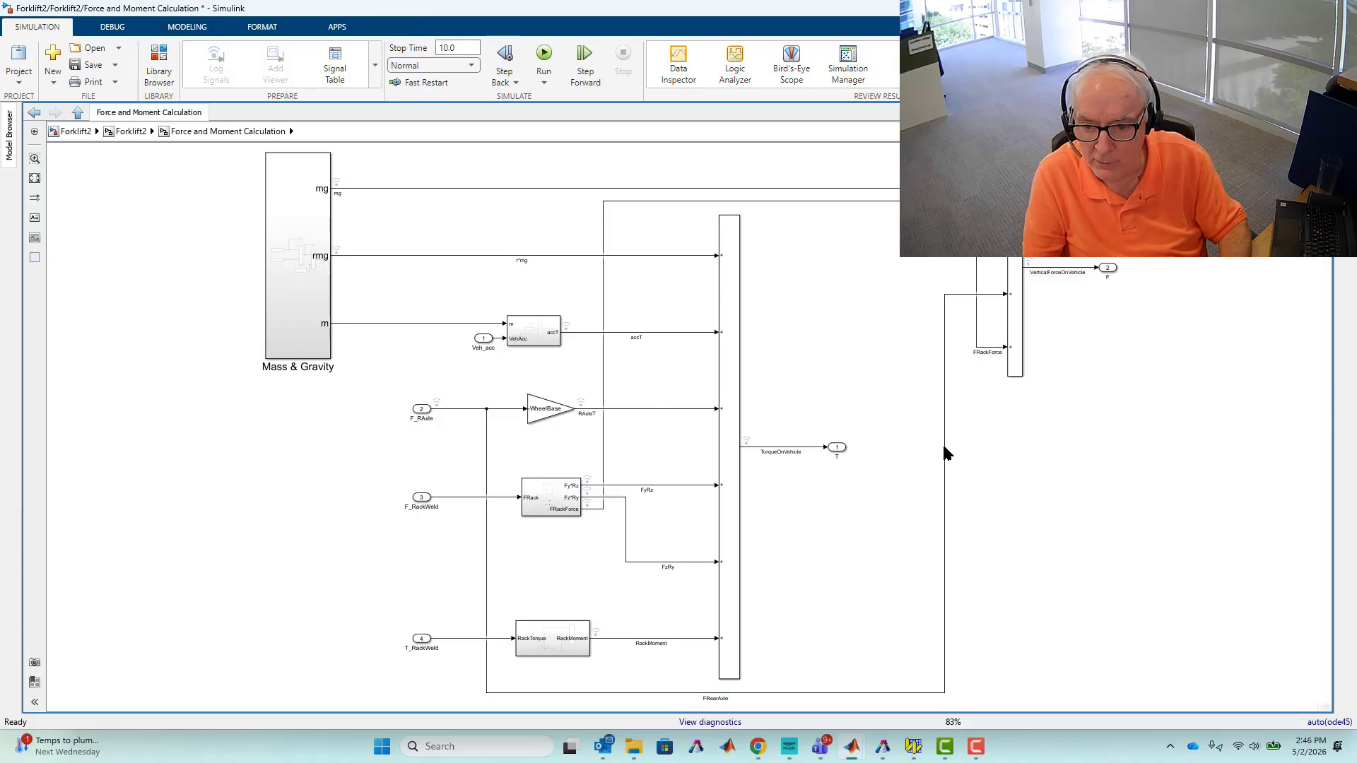
pyautogui.moveTo(192, 204); pyautogui.dragTo(304, 303)
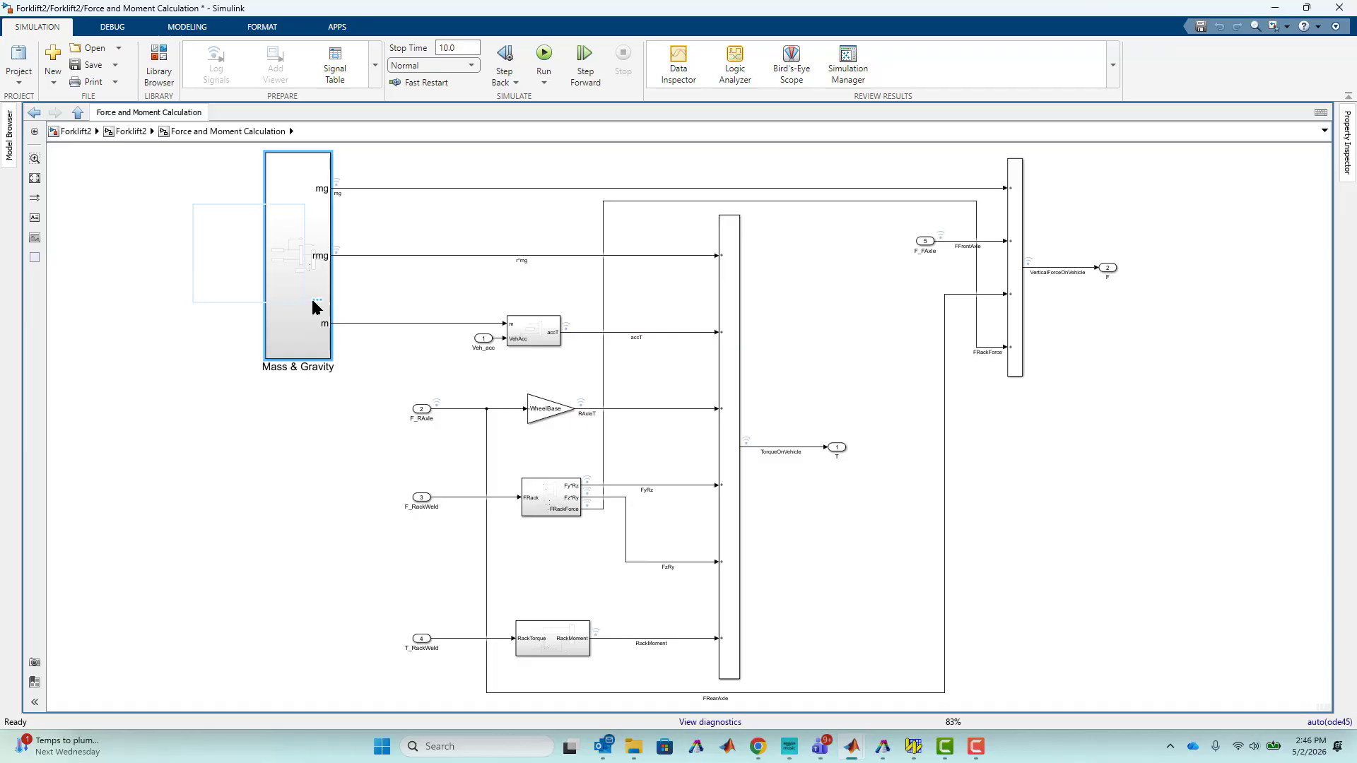
pyautogui.click(451, 189)
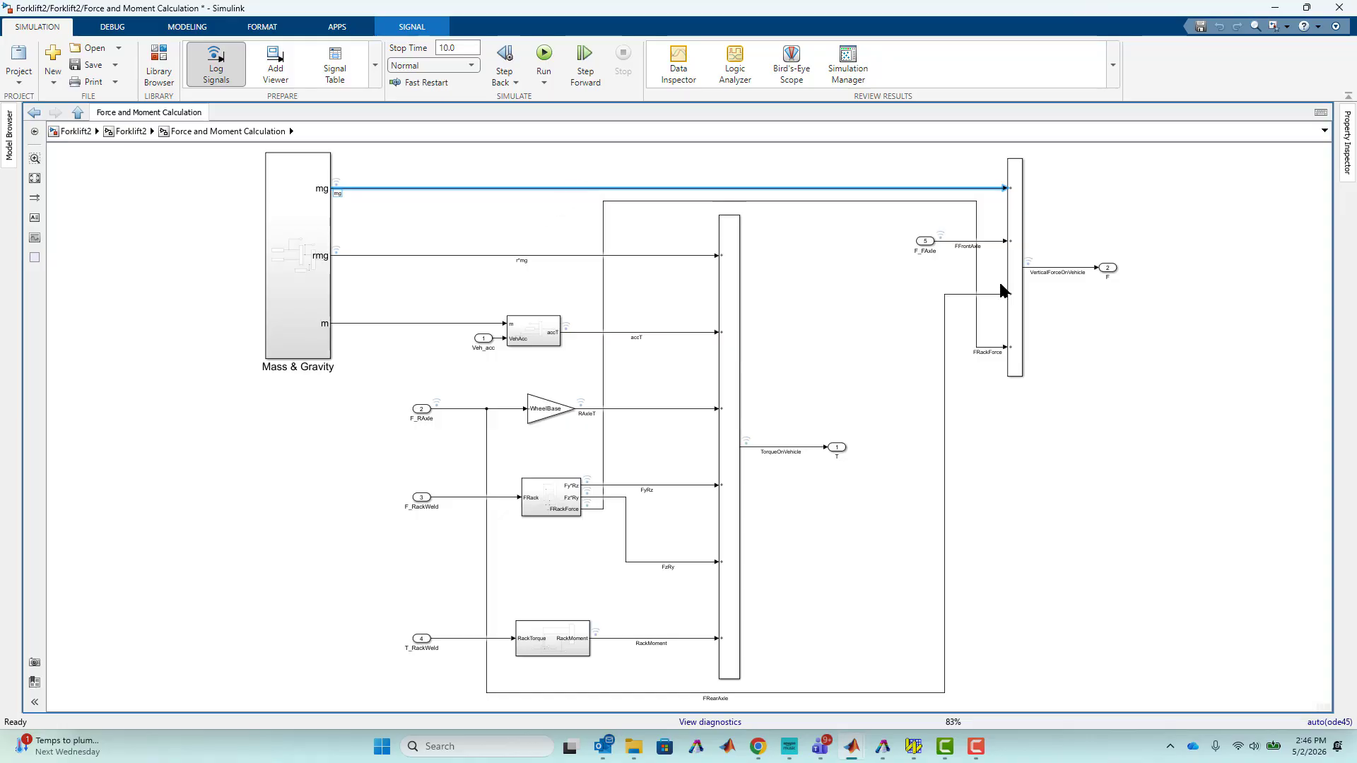
pyautogui.press('Escape')
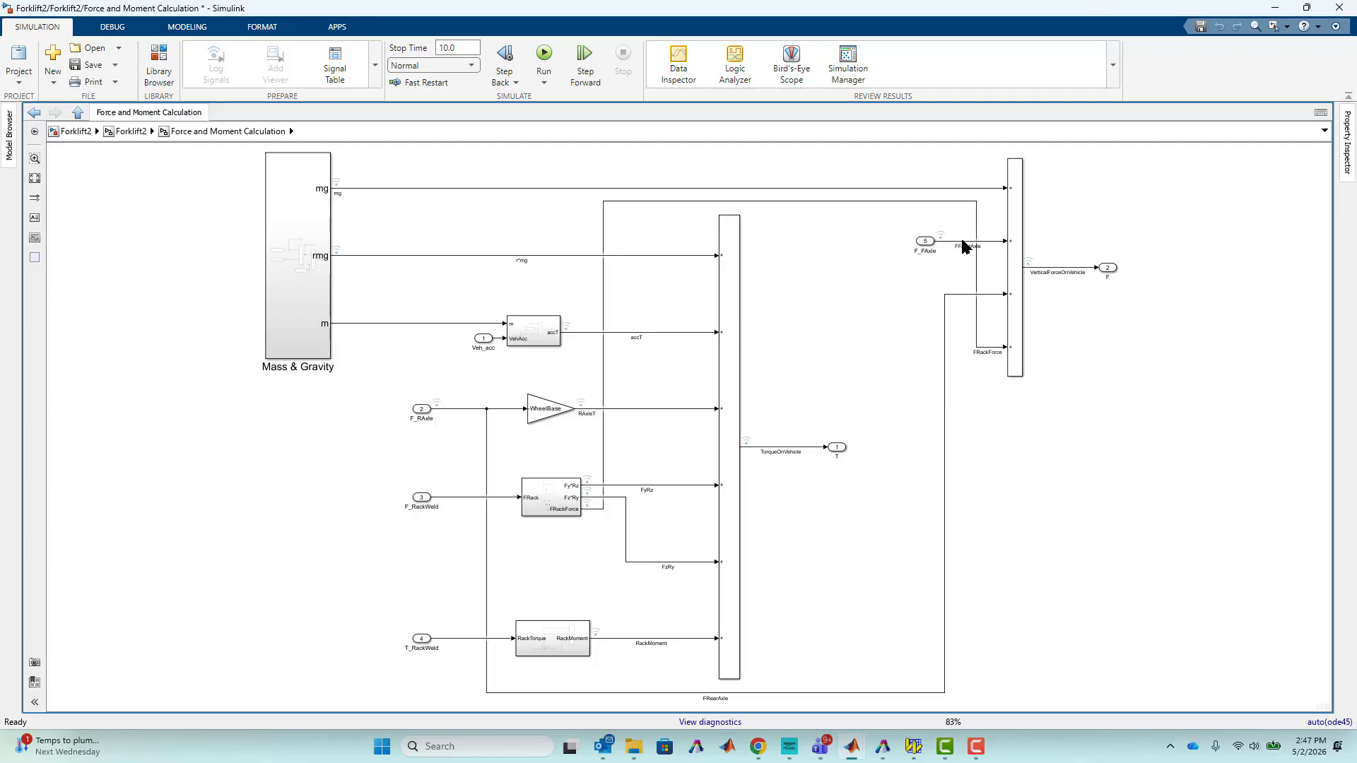
pyautogui.click(963, 242)
pyautogui.click(937, 389)
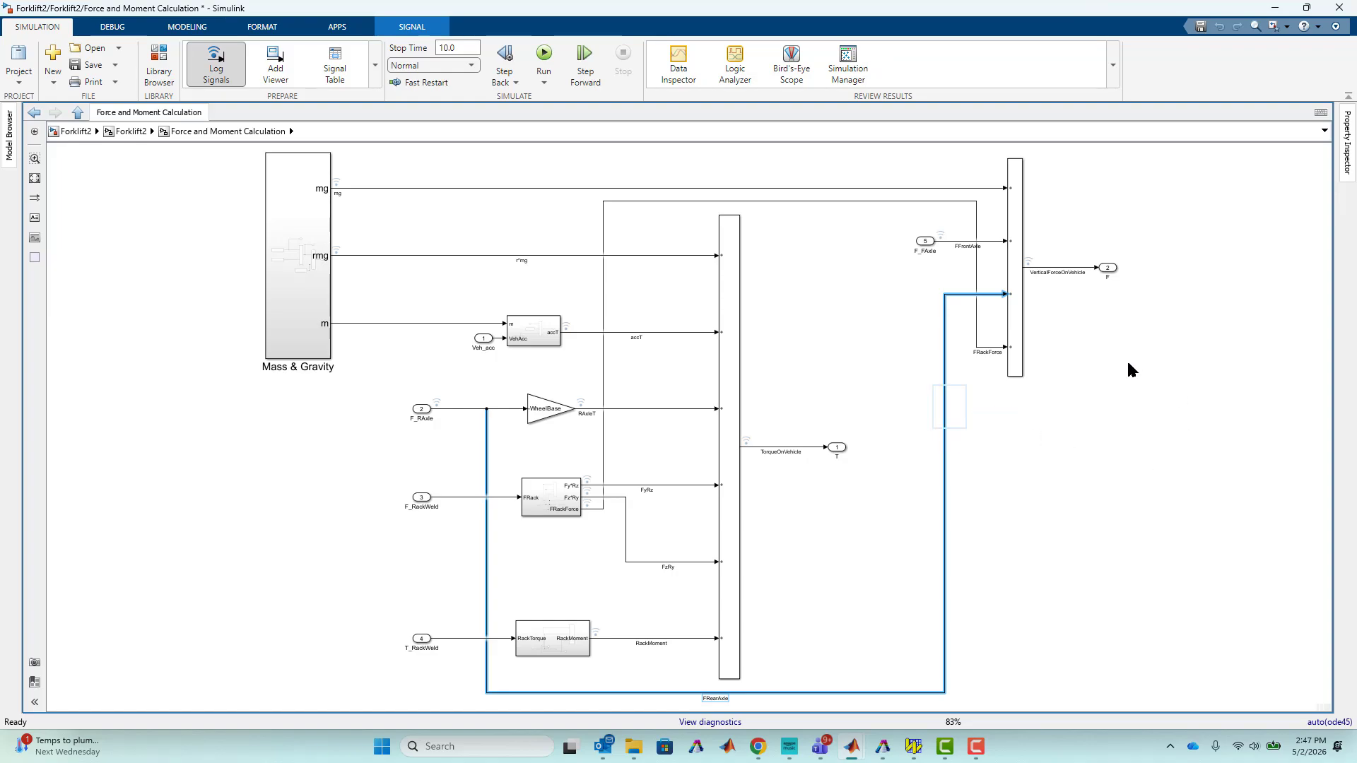
pyautogui.click(976, 337)
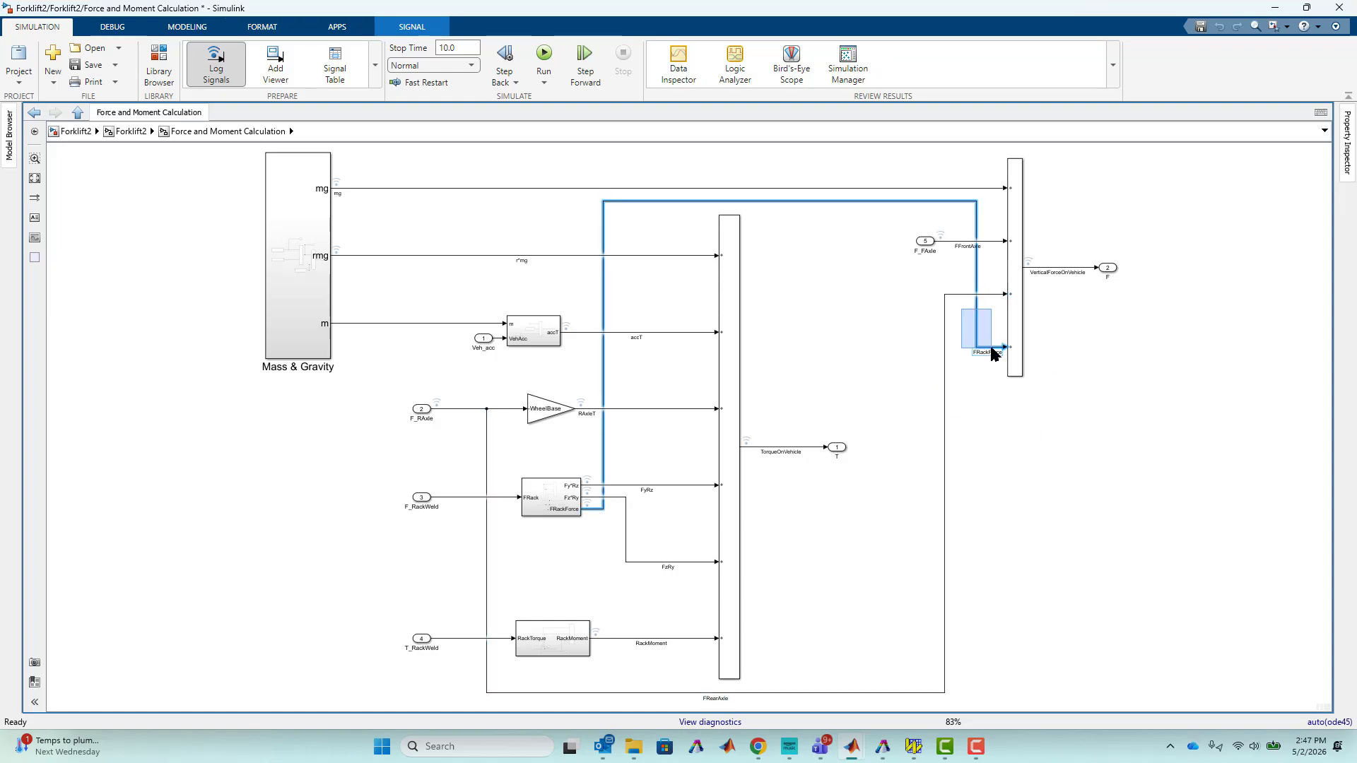
pyautogui.moveTo(669, 225); pyautogui.dragTo(651, 645)
# Switch to Working Model to view the Force on Rear Axle plot, then minimize it to return to Simulink.
pyautogui.moveTo(858, 746)
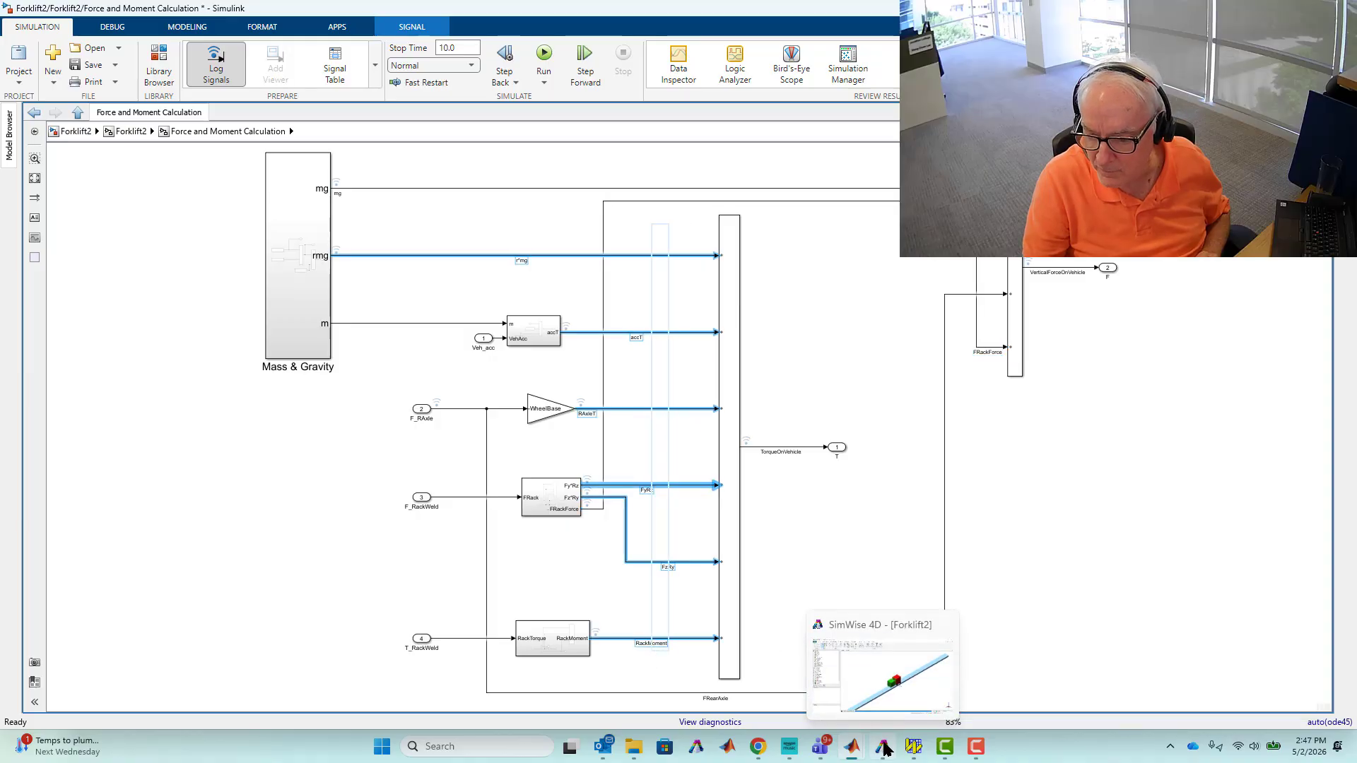
pyautogui.click(913, 746)
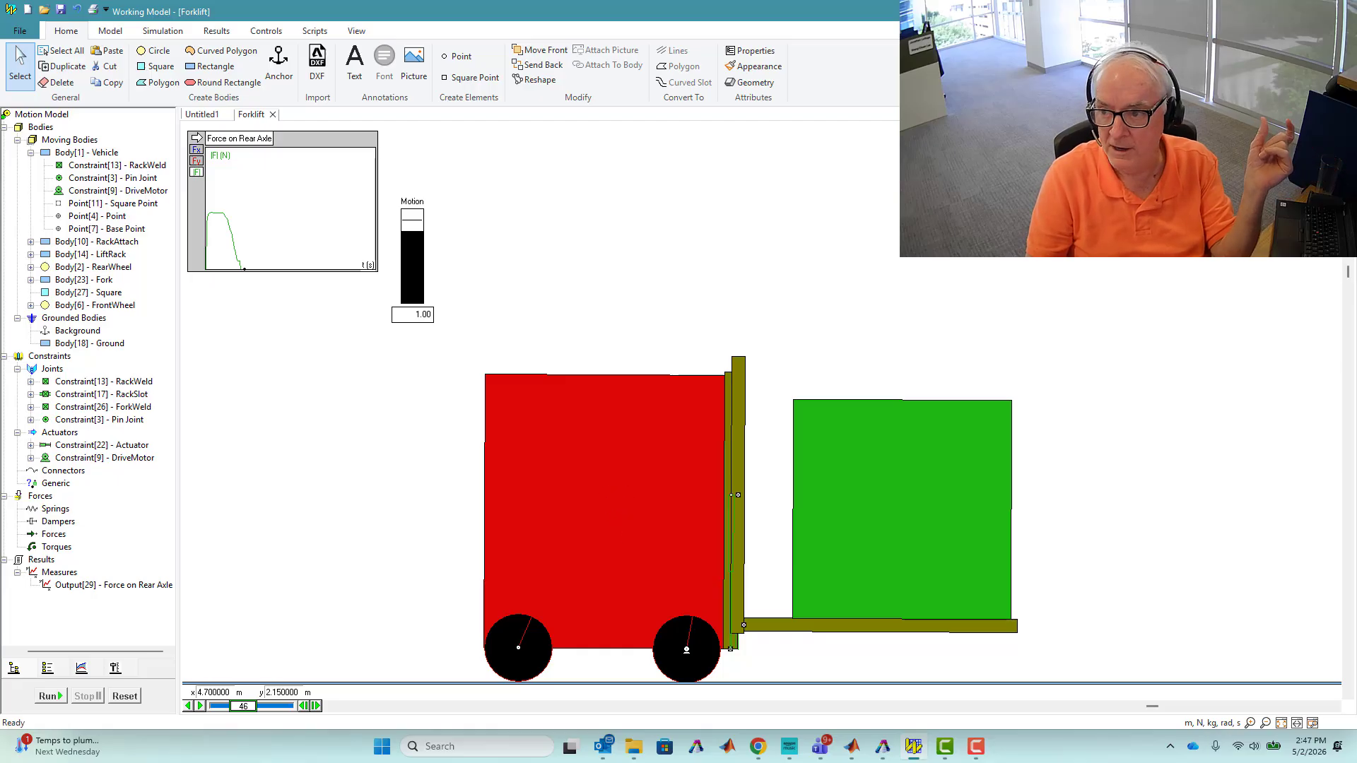
pyautogui.click(1276, 11)
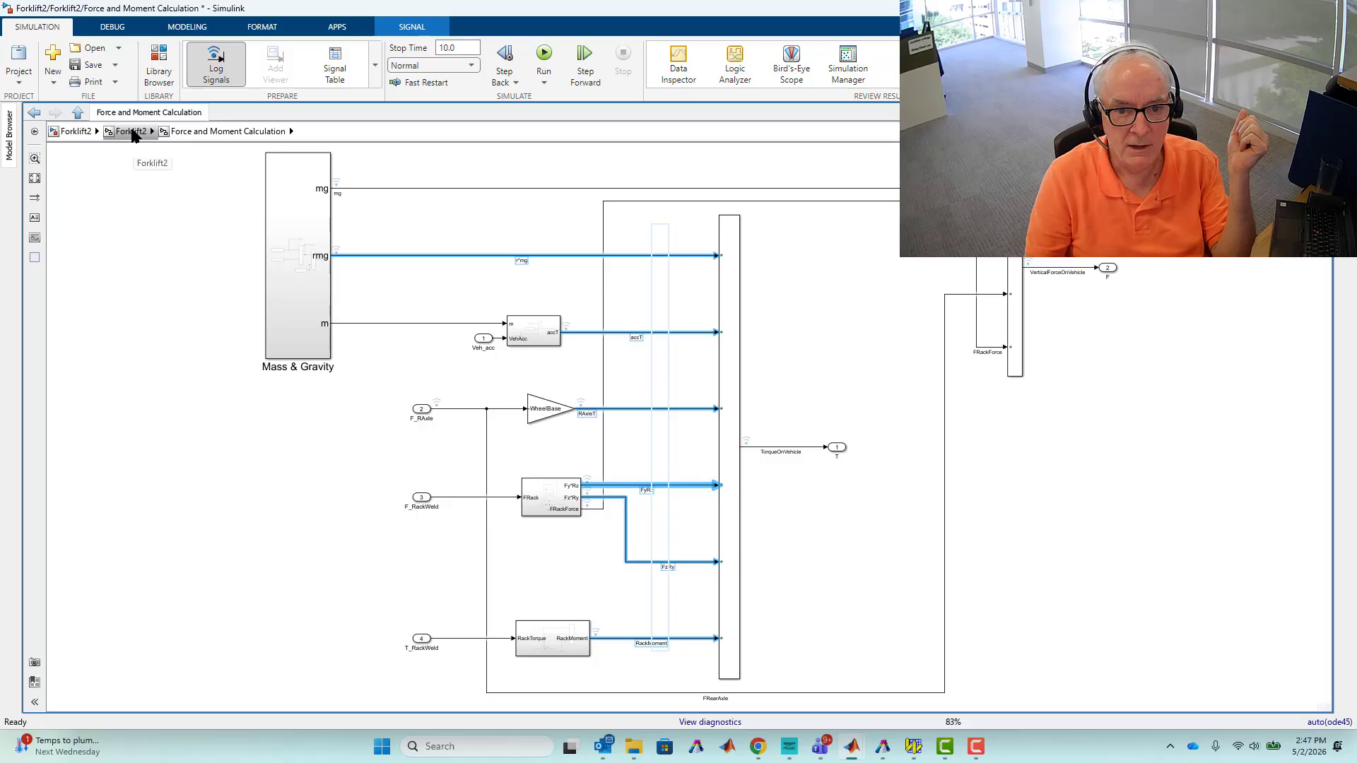
# Return to the top-level model, open the Simulation Data Inspector, and plot VerticalForceOnVehicle, FFrontAxle, FRearAxle, FRackForce and mg.
pyautogui.click(131, 131)
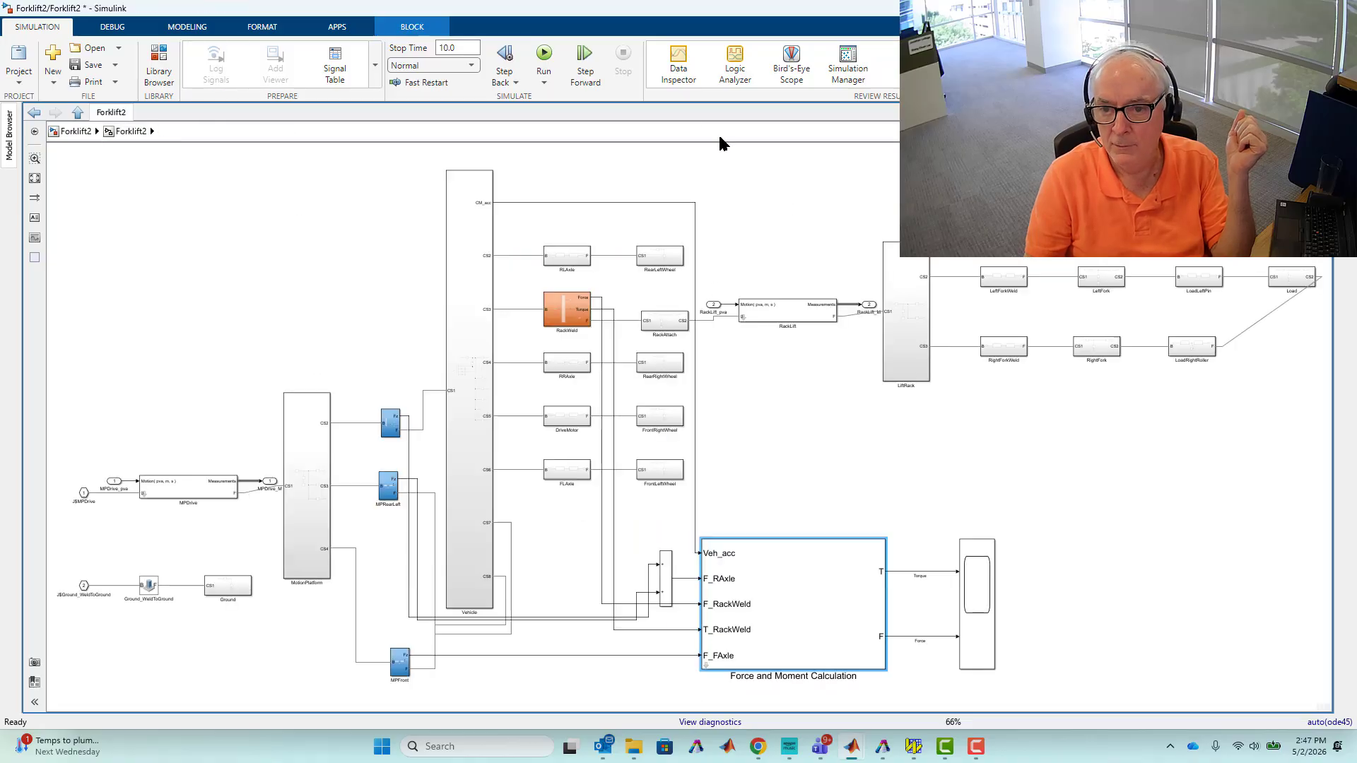
pyautogui.click(679, 65)
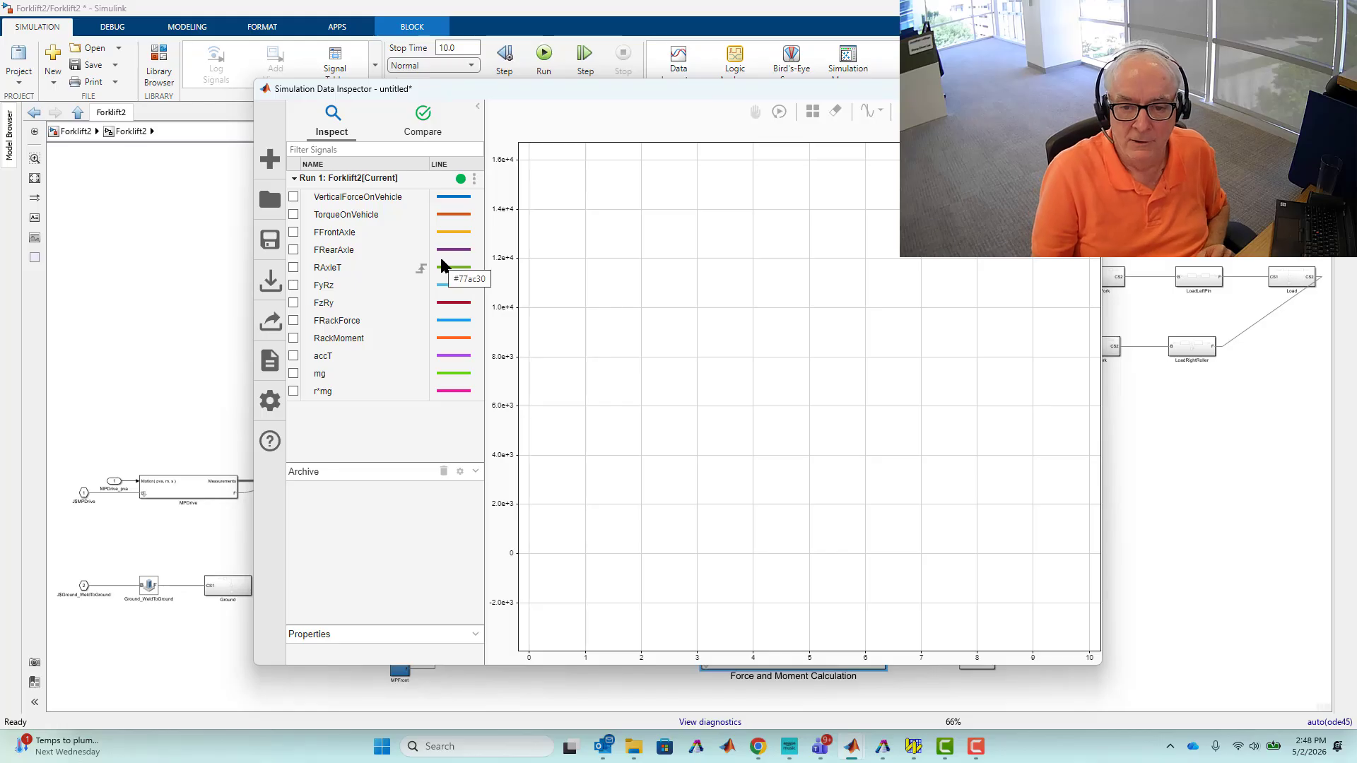
pyautogui.click(293, 198)
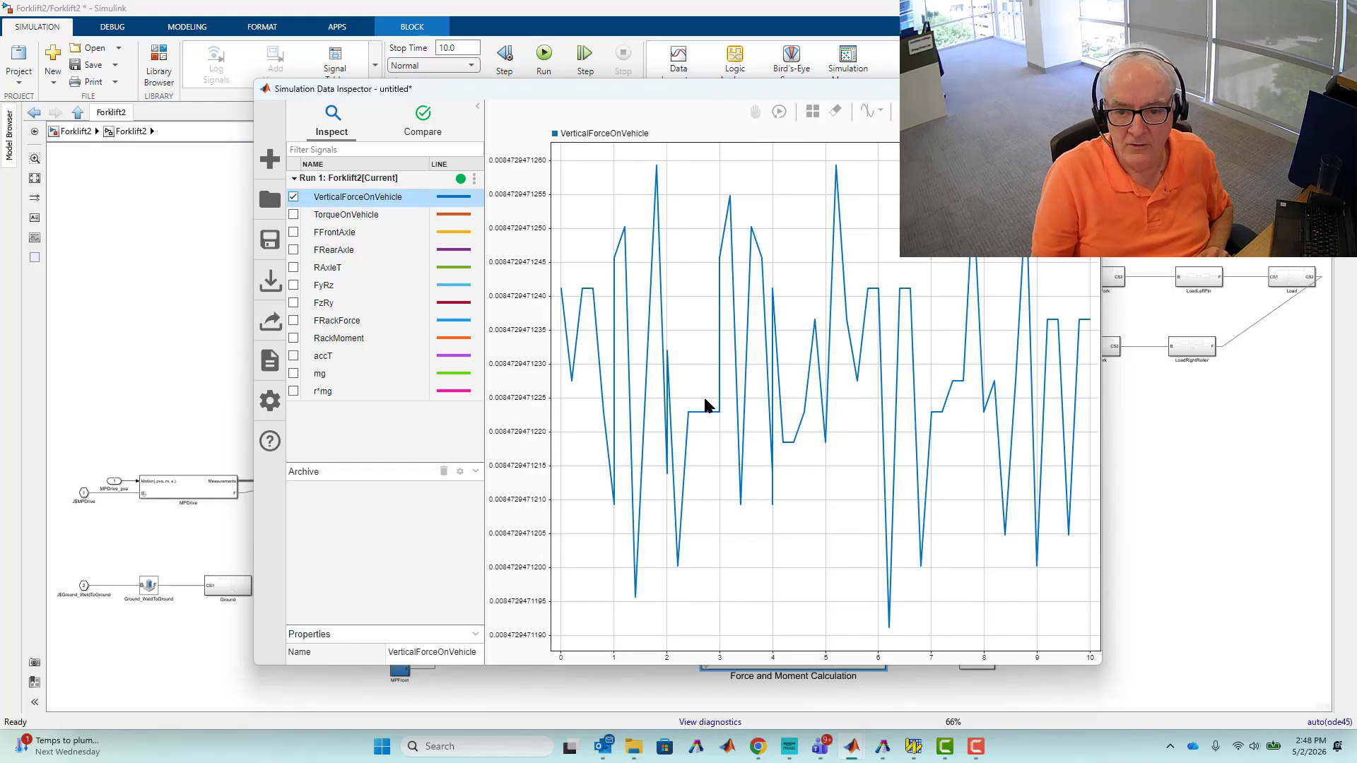
pyautogui.click(294, 233)
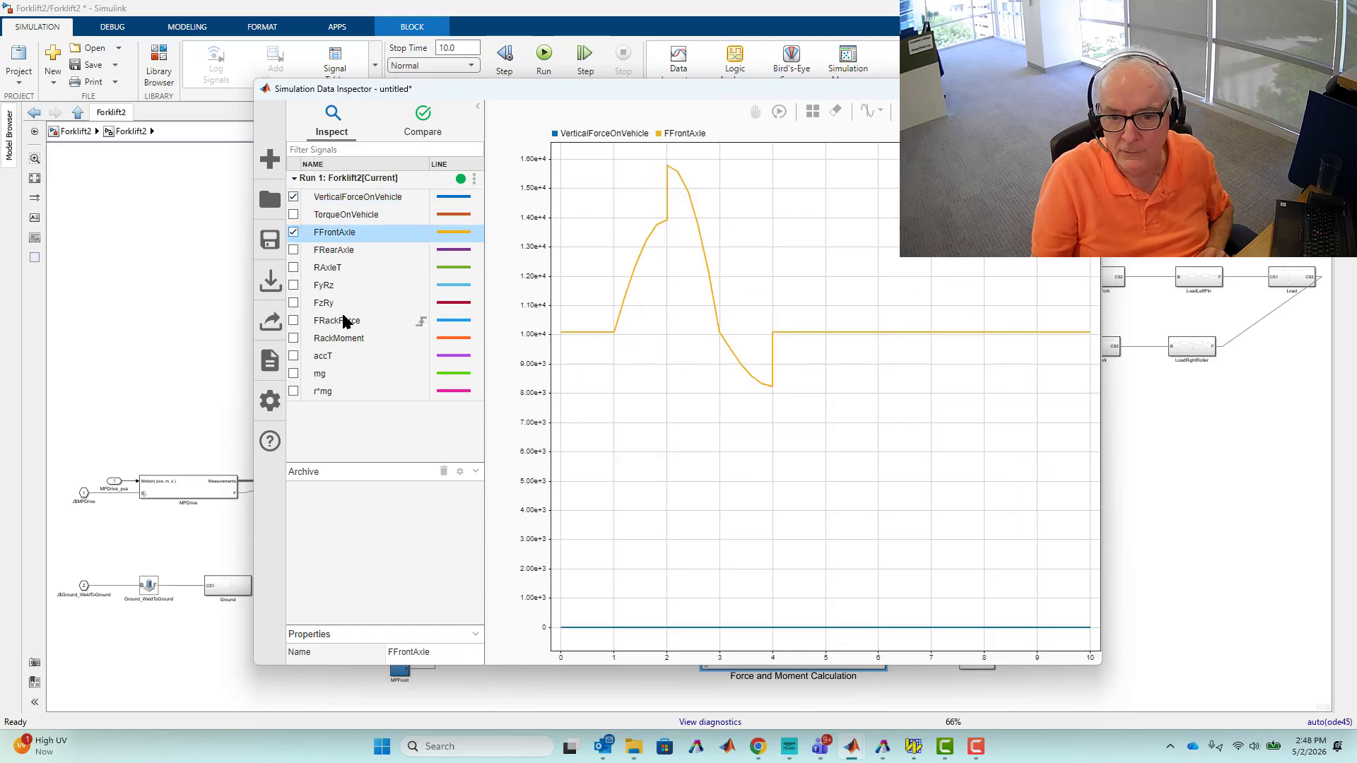
pyautogui.click(293, 250)
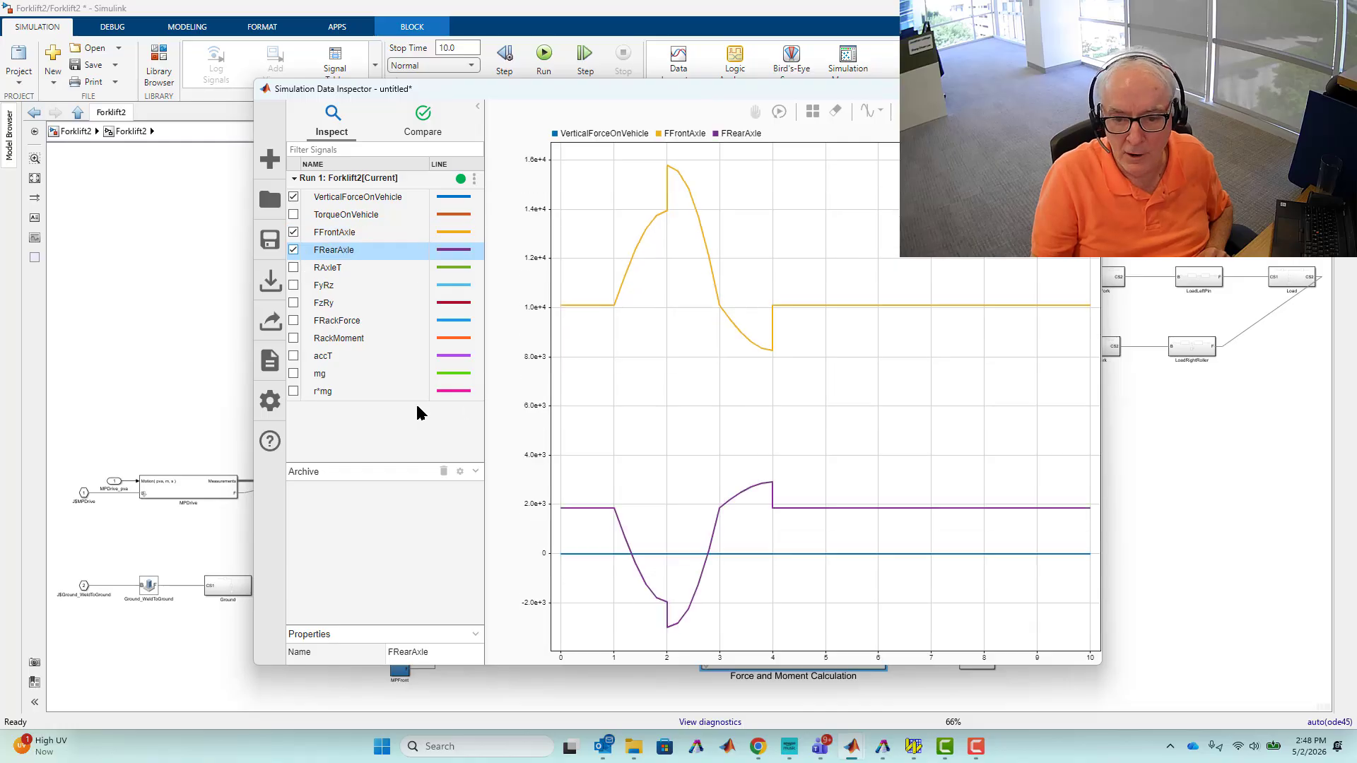
pyautogui.click(292, 319)
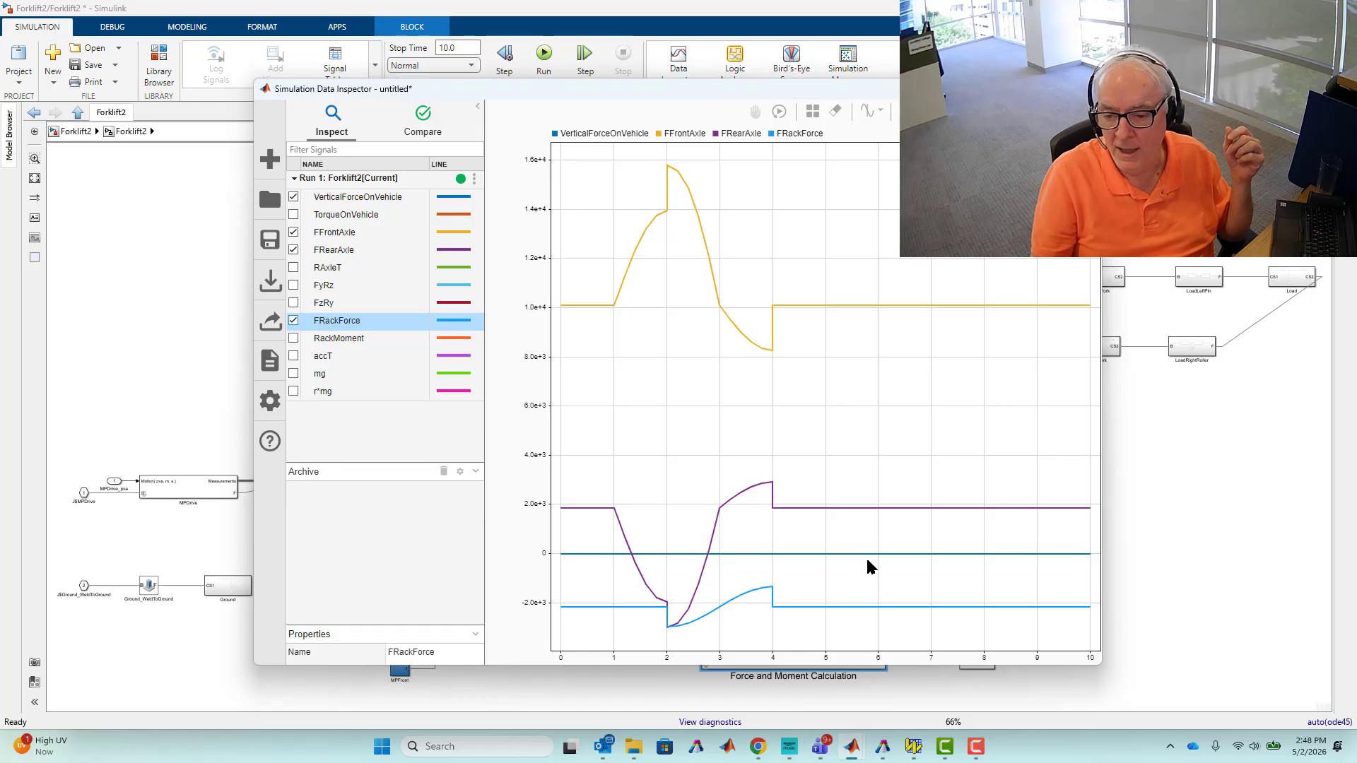
pyautogui.click(293, 374)
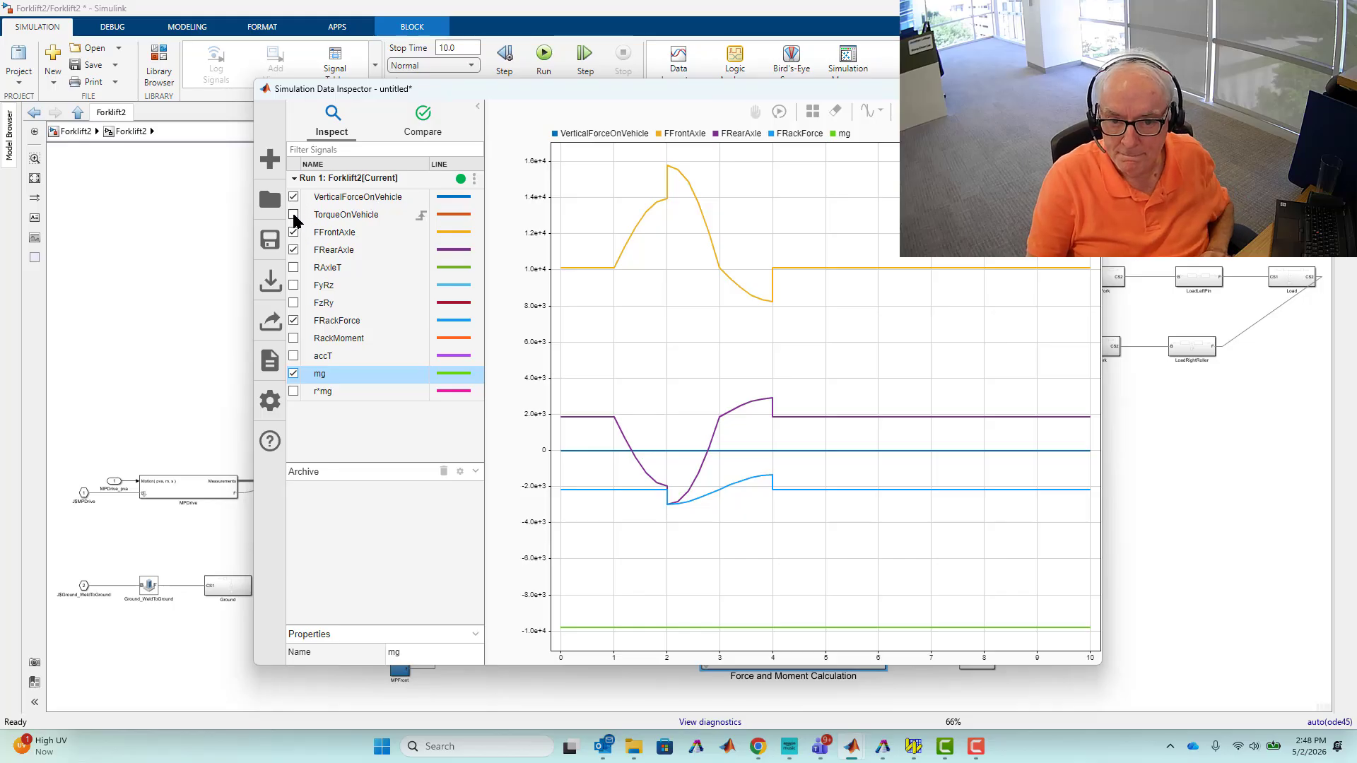
# Clear all subplots and plot TorqueOnVehicle, RAxleT, FyRz, FzRy, RackMoment, accT and r*mg together.
pyautogui.click(840, 114)
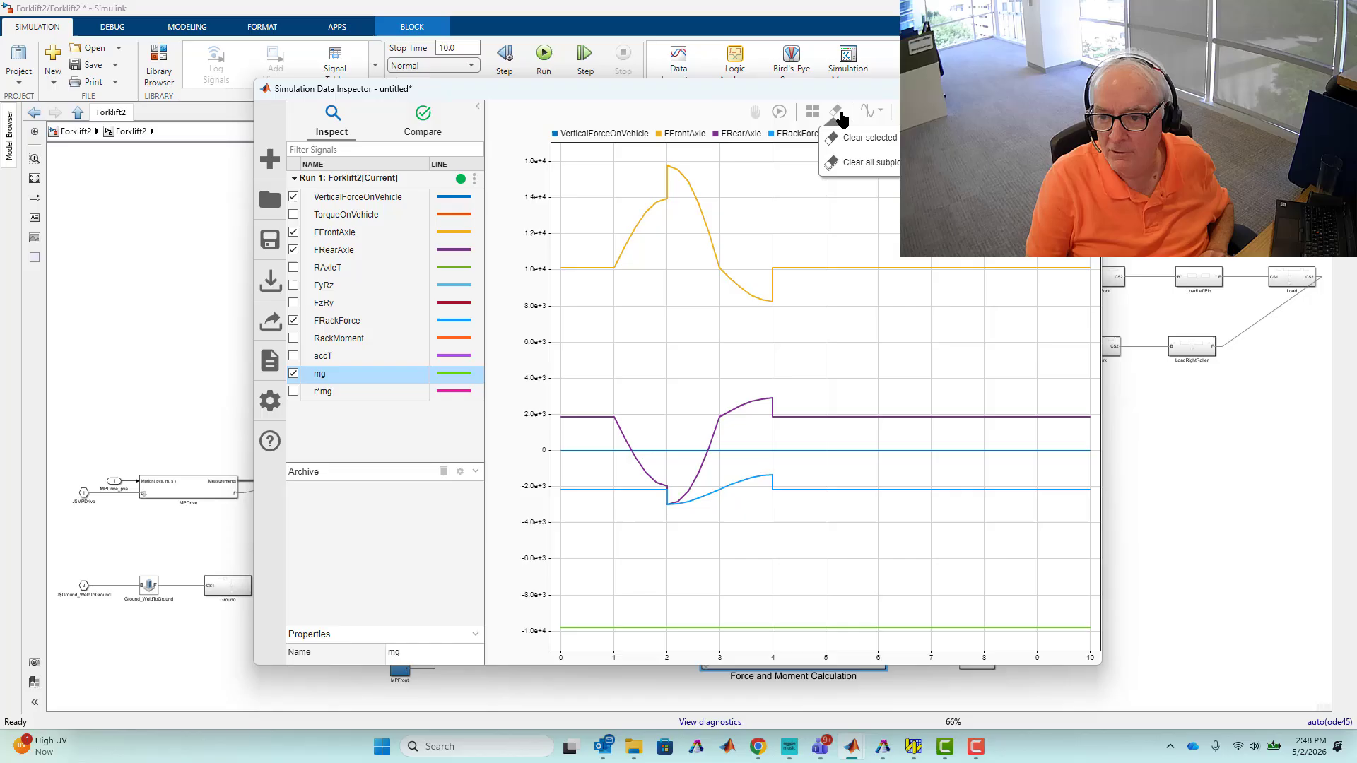
pyautogui.click(850, 166)
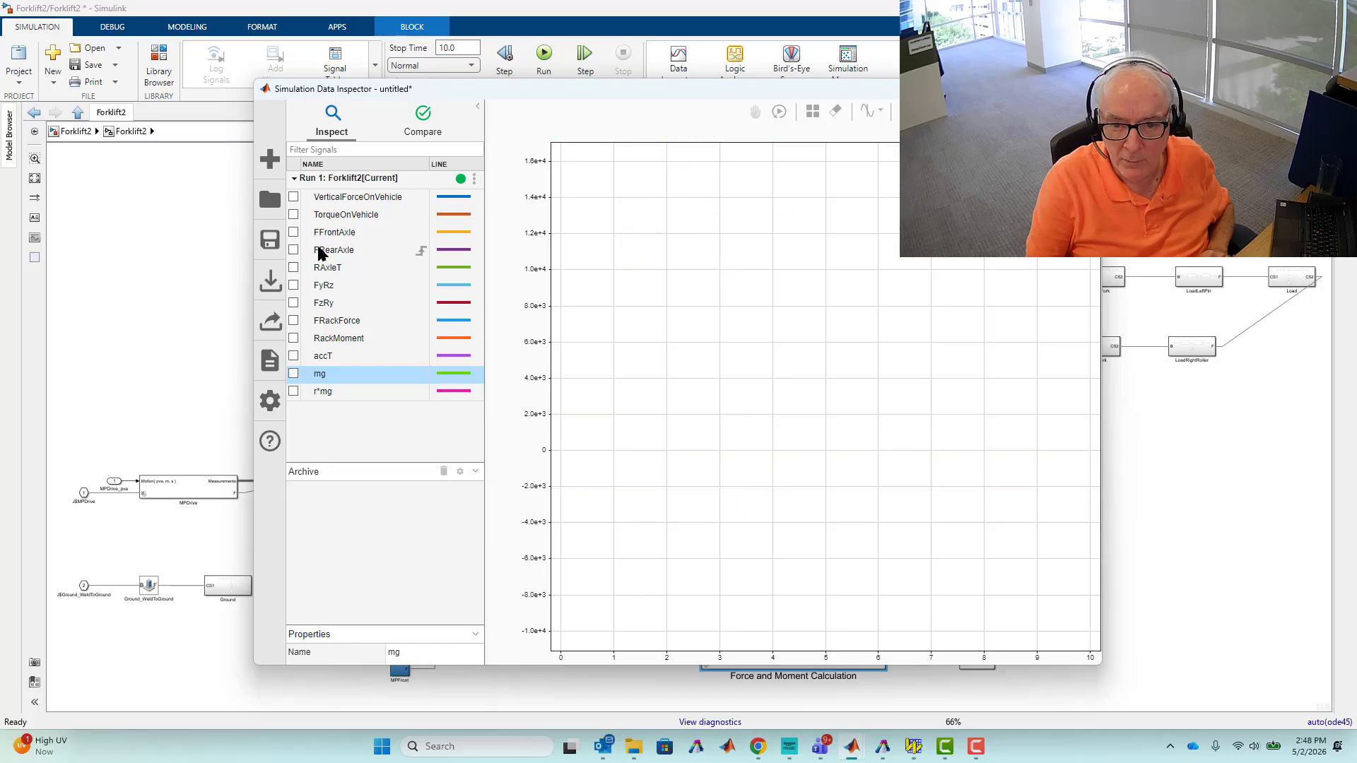
pyautogui.click(294, 215)
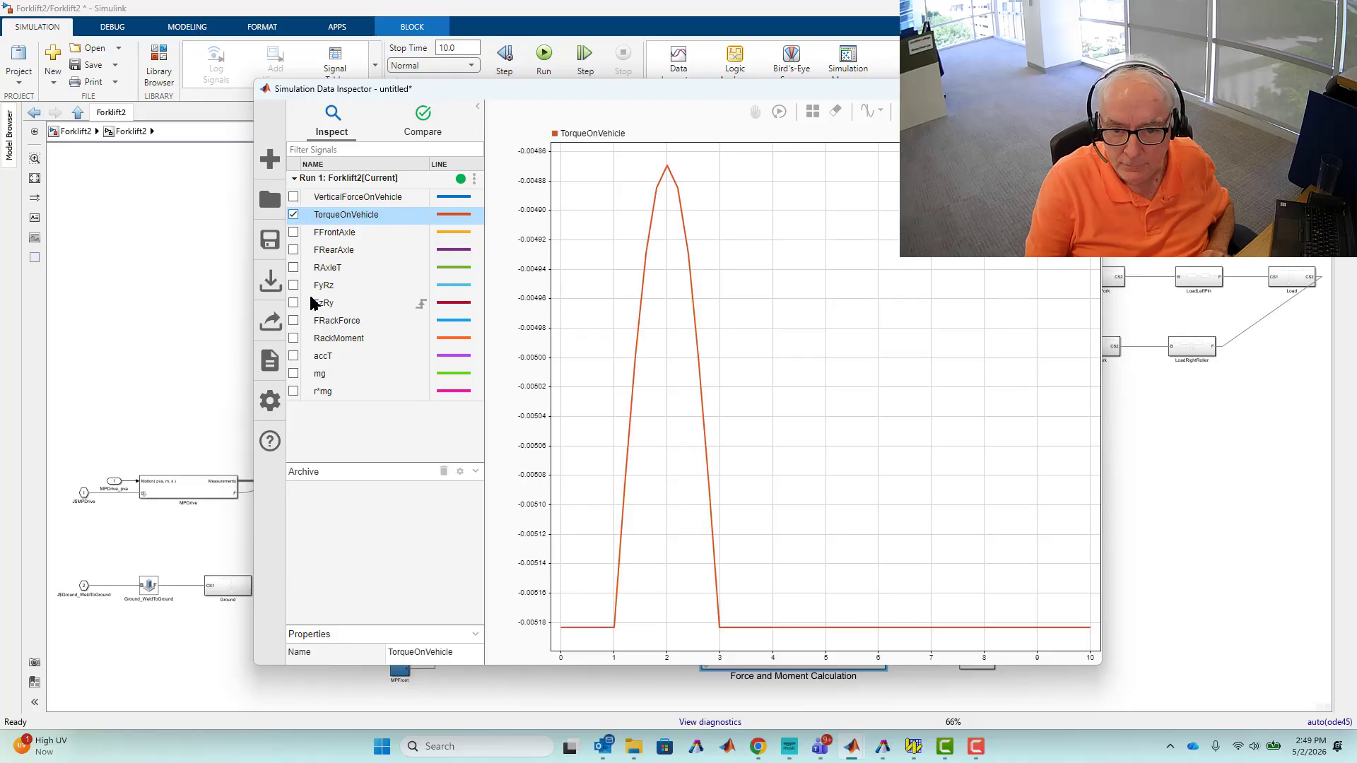
pyautogui.click(293, 267)
pyautogui.click(293, 285)
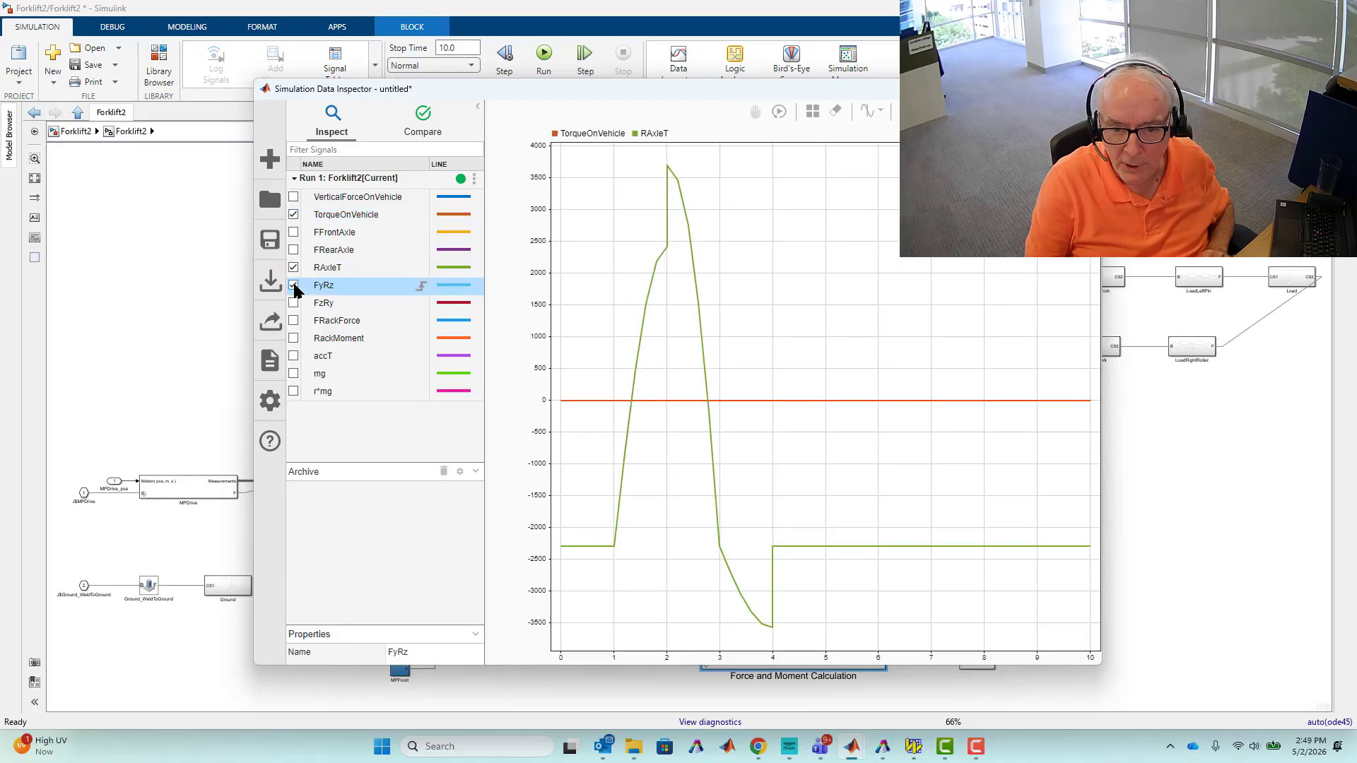
pyautogui.click(294, 304)
pyautogui.click(294, 339)
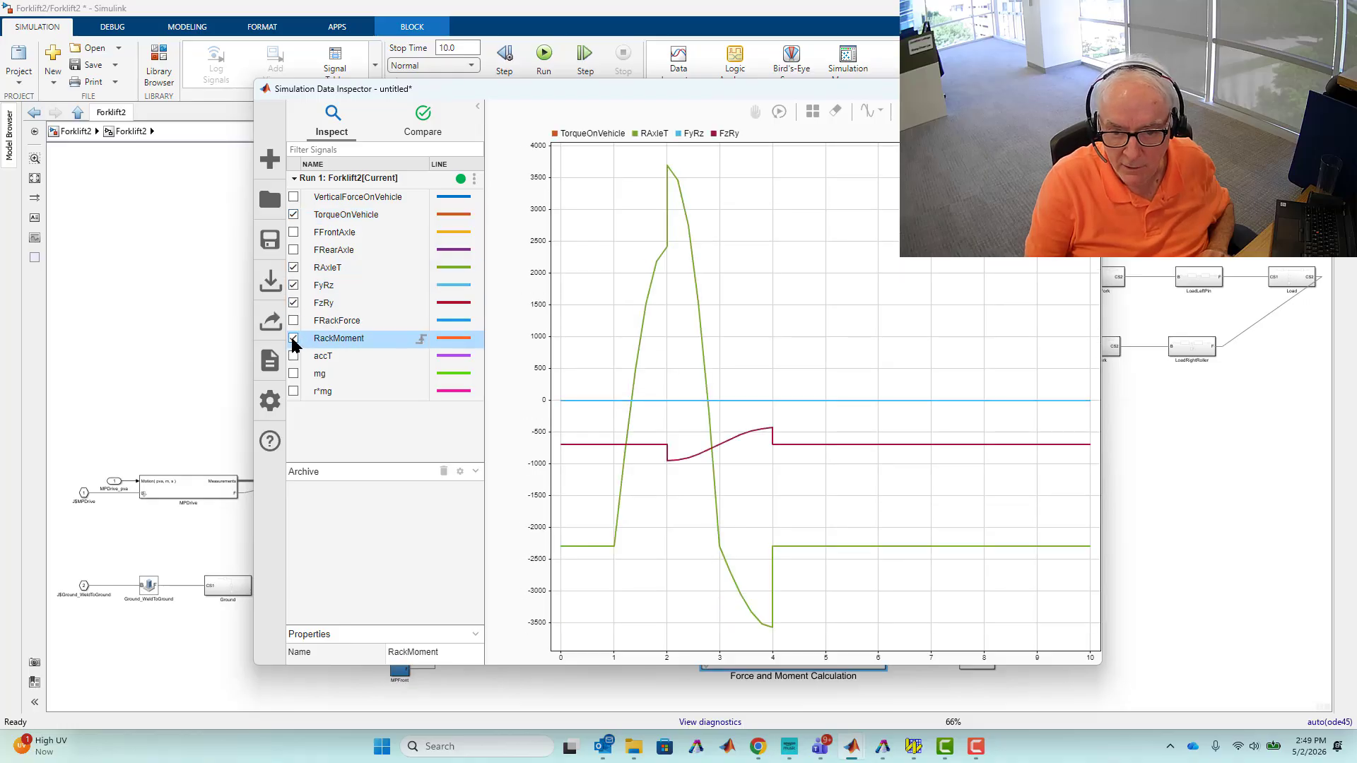
pyautogui.click(294, 356)
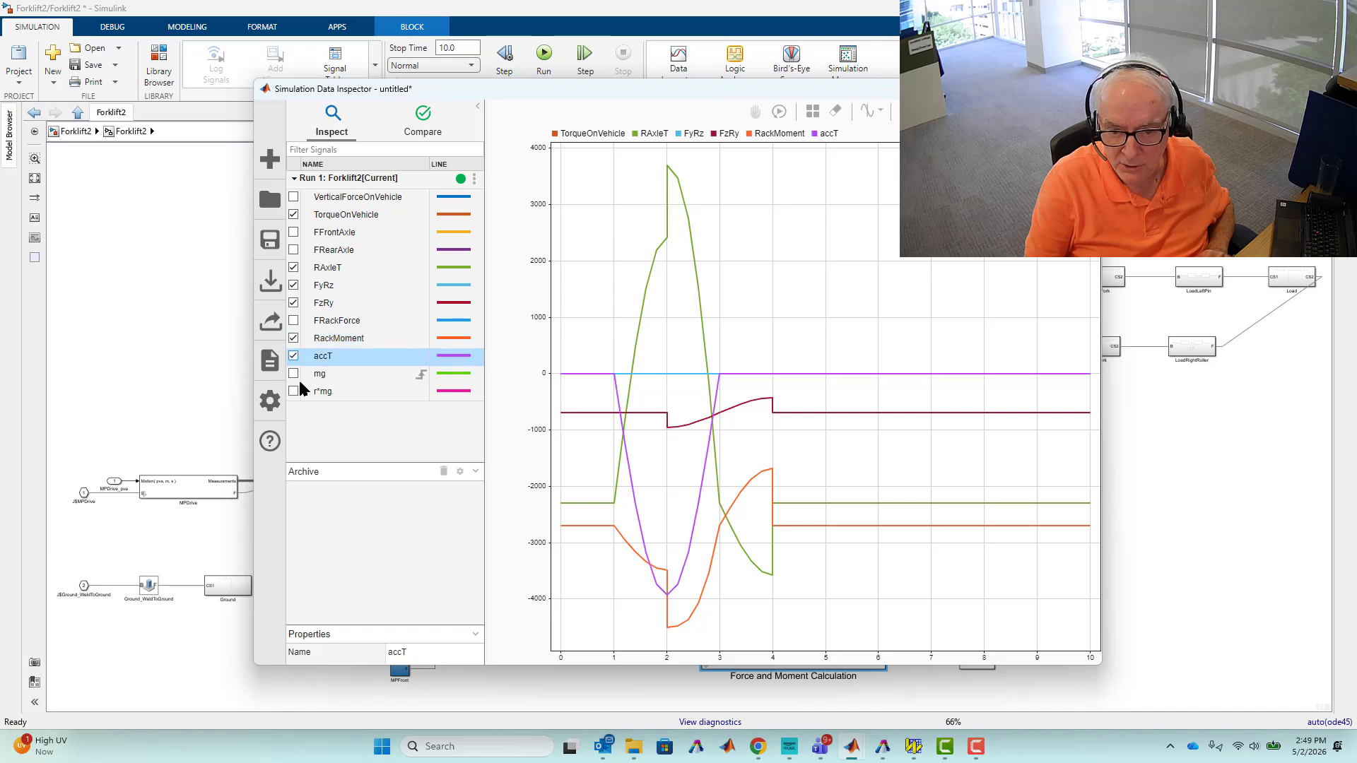
pyautogui.click(293, 391)
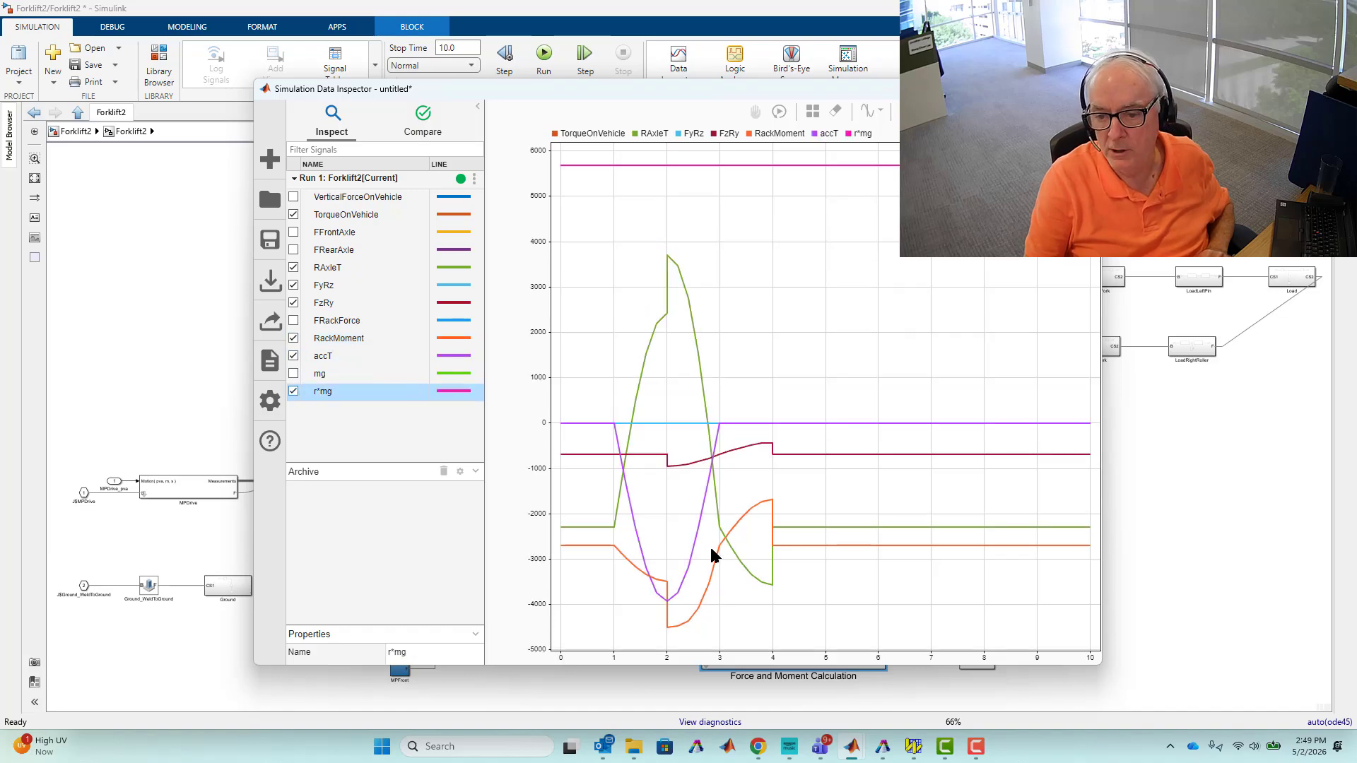